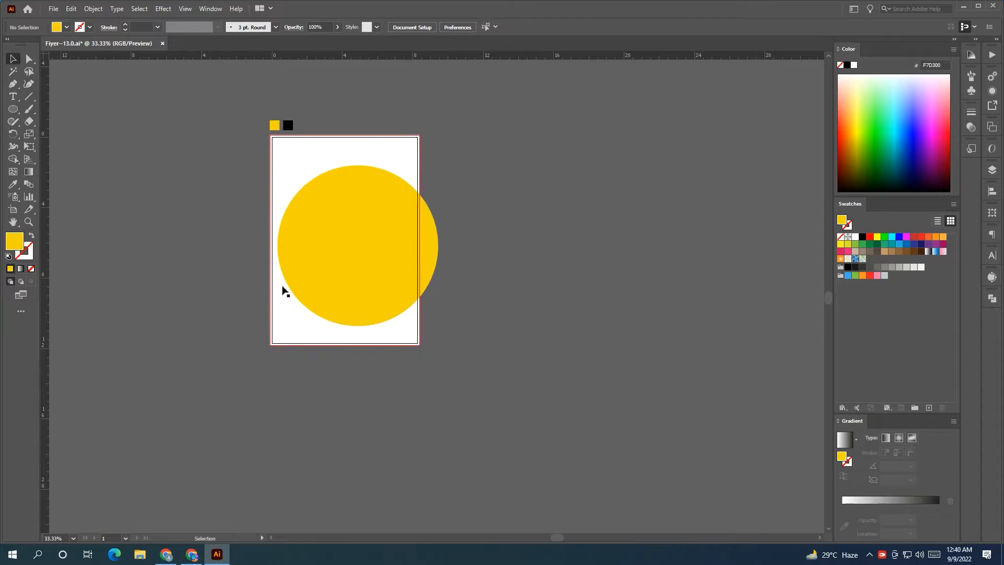
# Step: Enlarge the yellow circle to about 14.47 in over the artboard's lower part and add a slightly offset duplicate filled white
pyautogui.moveTo(330, 298)
pyautogui.mouseDown()
pyautogui.moveTo(363, 297)
pyautogui.moveTo(322, 294)
pyautogui.moveTo(329, 300)
pyautogui.mouseUp()
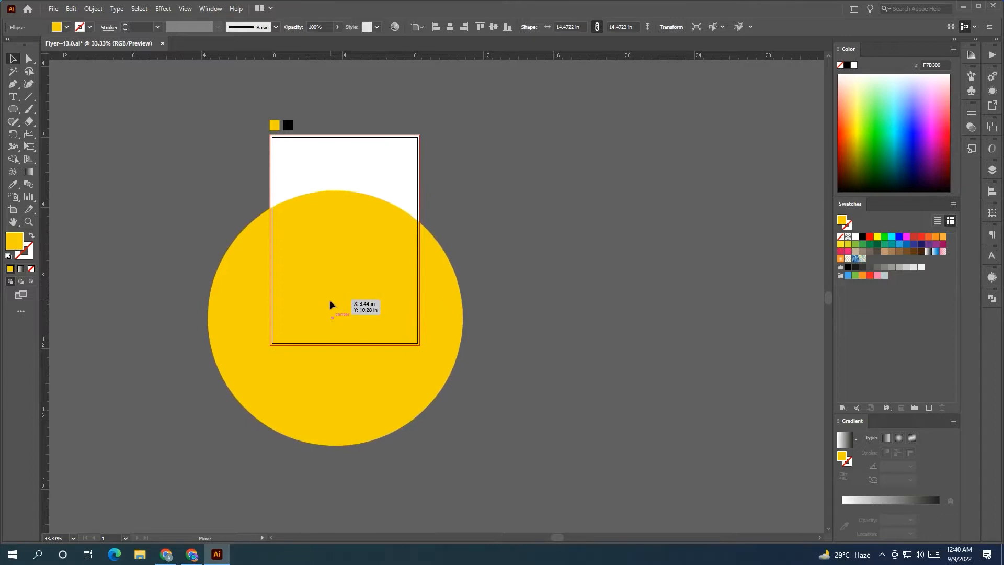
pyautogui.click(598, 298)
pyautogui.moveTo(407, 278)
pyautogui.mouseDown()
pyautogui.moveTo(407, 293)
pyautogui.moveTo(408, 278)
pyautogui.mouseUp()
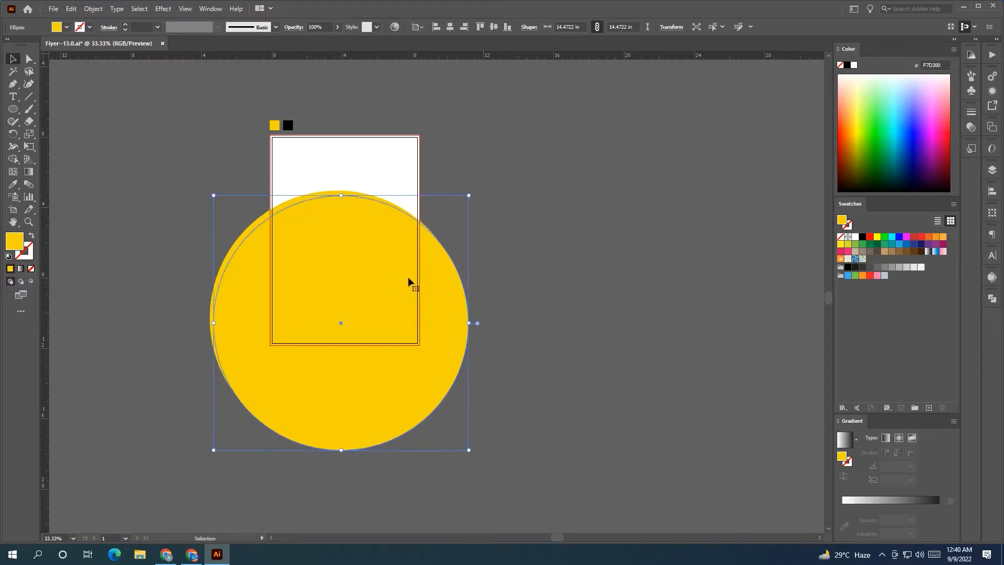
pyautogui.click(854, 238)
pyautogui.click(586, 267)
pyautogui.click(371, 273)
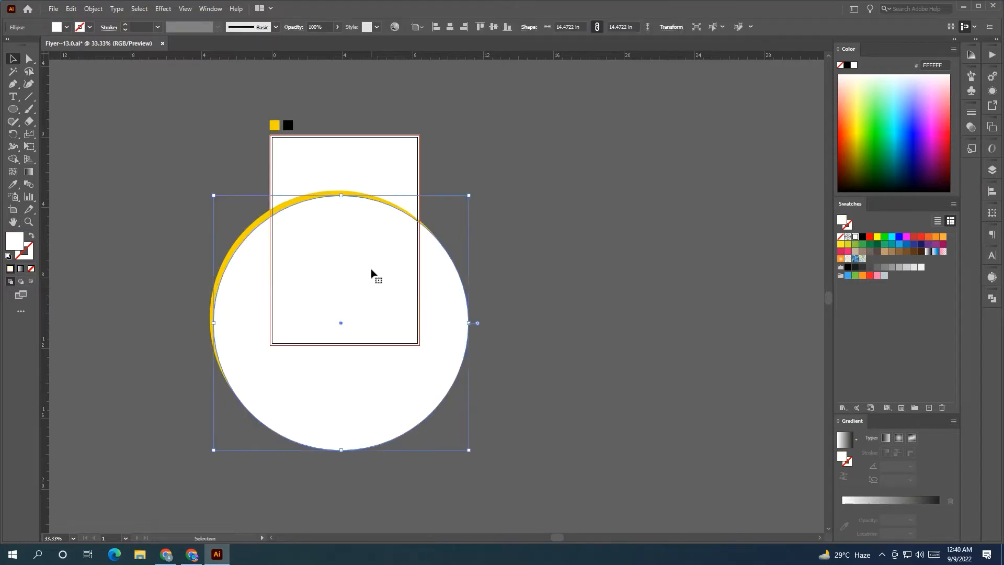
# Step: Nudge the white circle slightly down and right to widen the yellow crescent behind it
pyautogui.press('Down')
pyautogui.press('Down')
pyautogui.press('Down')
pyautogui.press('Down')
pyautogui.press('Down')
pyautogui.press('Down')
pyautogui.press('Down')
pyautogui.press('Down')
pyautogui.press('Right')
pyautogui.press('Right')
pyautogui.press('Right')
pyautogui.press('Right')
pyautogui.press('Right')
pyautogui.press('Right')
pyautogui.press('Right')
pyautogui.press('Right')
pyautogui.press('Right')
pyautogui.press('Right')
pyautogui.press('Right')
pyautogui.press('Right')
pyautogui.press('Right')
pyautogui.press('Right')
pyautogui.press('Right')
pyautogui.press('Right')
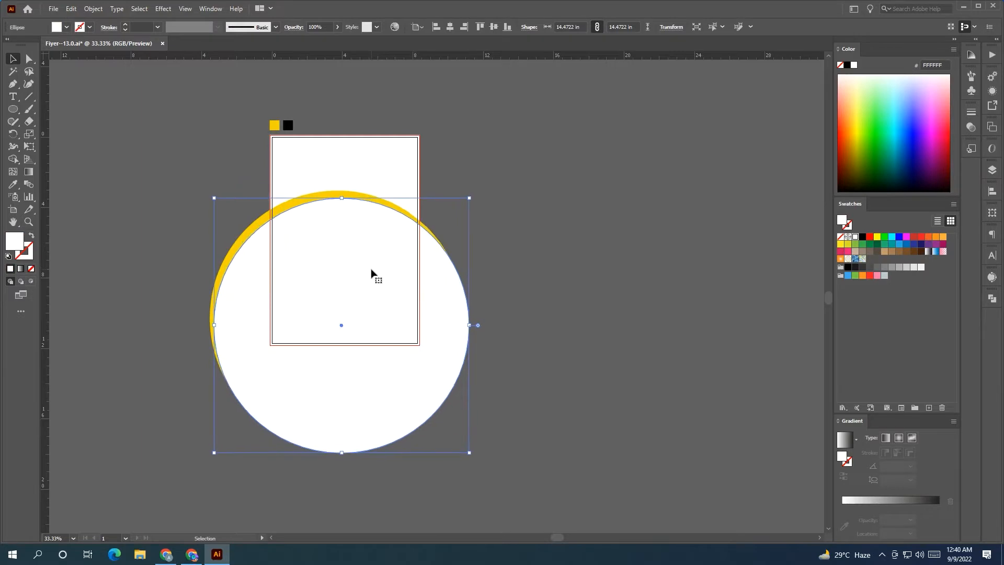
# Step: Duplicate the white circle with a small down-right offset and fill the copy with the yellow sampled from the palette square
pyautogui.click(592, 243)
pyautogui.moveTo(380, 246); pyautogui.dragTo(380, 253)
pyautogui.click(14, 184)
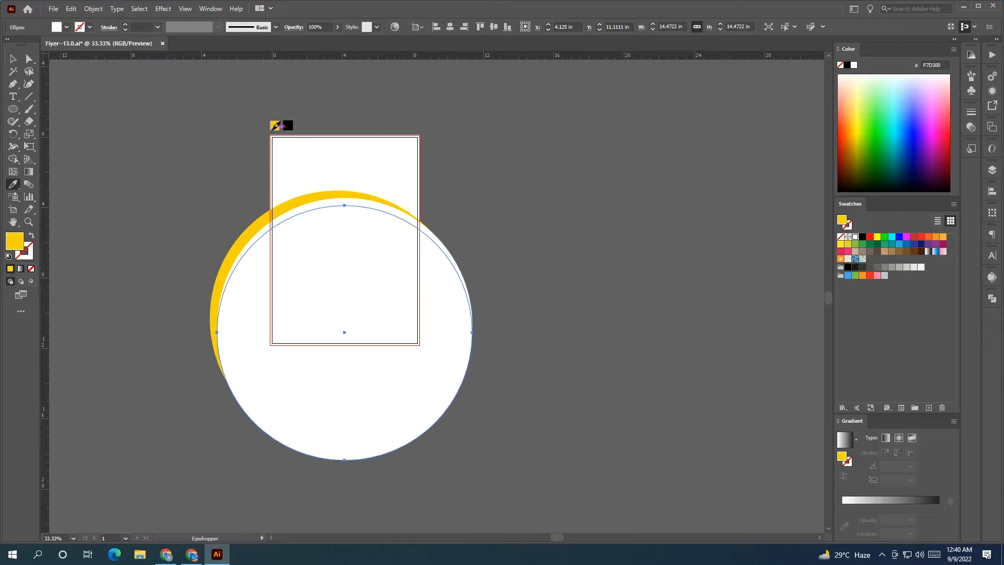
pyautogui.click(272, 128)
pyautogui.click(12, 61)
pyautogui.click(101, 123)
pyautogui.moveTo(328, 250); pyautogui.dragTo(333, 249)
pyautogui.click(477, 233)
# Step: Align the large white circle centrally with the rear yellow circle, using the rear circle as the key object
pyautogui.scroll(1, 477, 234)
pyautogui.moveTo(487, 235); pyautogui.dragTo(537, 233)
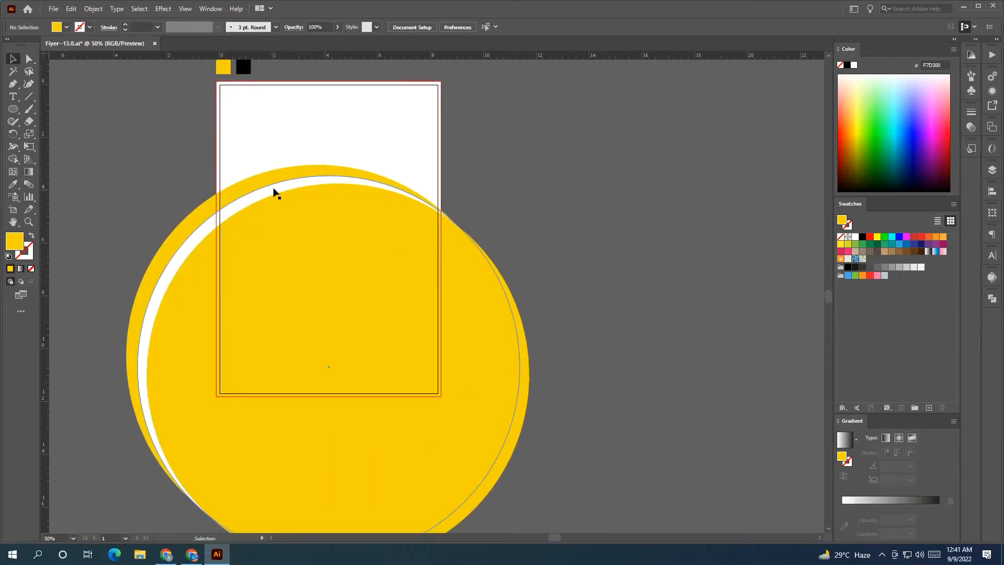
pyautogui.moveTo(270, 188); pyautogui.dragTo(260, 180)
pyautogui.hotkey('ctrl', 'z')
pyautogui.keyDown('shift'); pyautogui.click(324, 168); pyautogui.keyUp('shift')
pyautogui.click(325, 167)
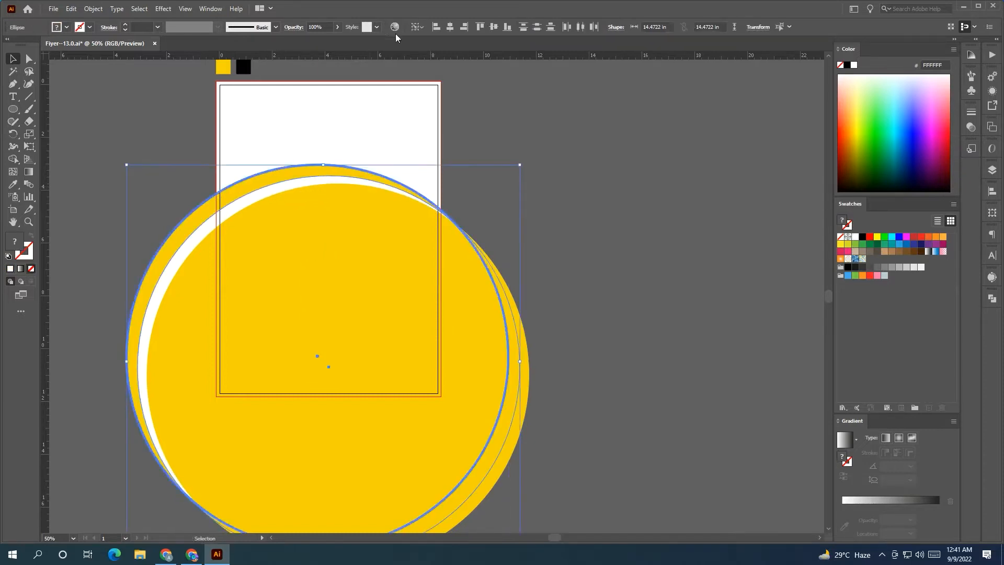
pyautogui.click(452, 28)
pyautogui.click(518, 112)
# Step: Shrink the large white circle slightly and shift the front yellow circle up and left to leave thin yellow and white bands
pyautogui.click(321, 172)
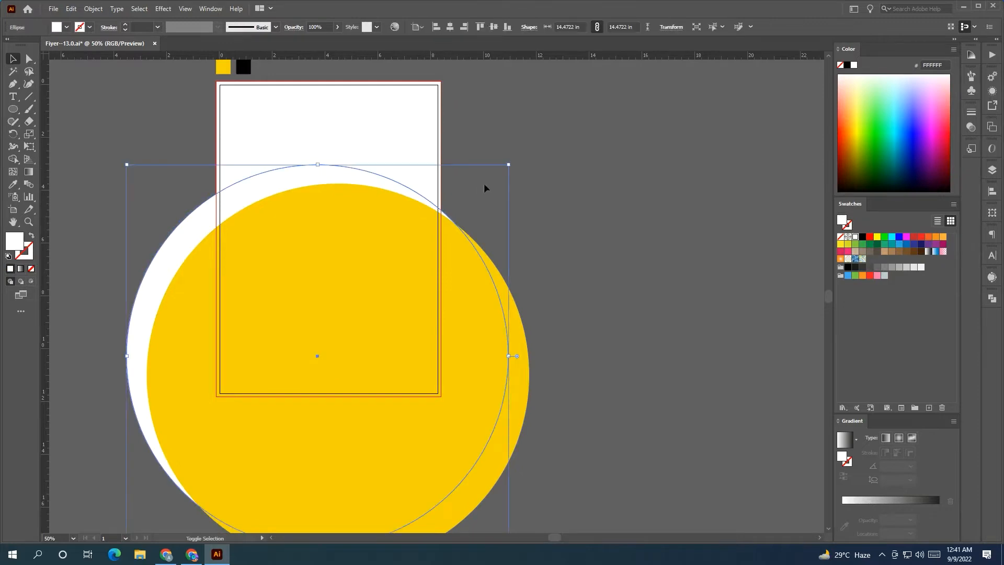
pyautogui.moveTo(510, 165); pyautogui.dragTo(506, 169)
pyautogui.moveTo(380, 268); pyautogui.dragTo(368, 262)
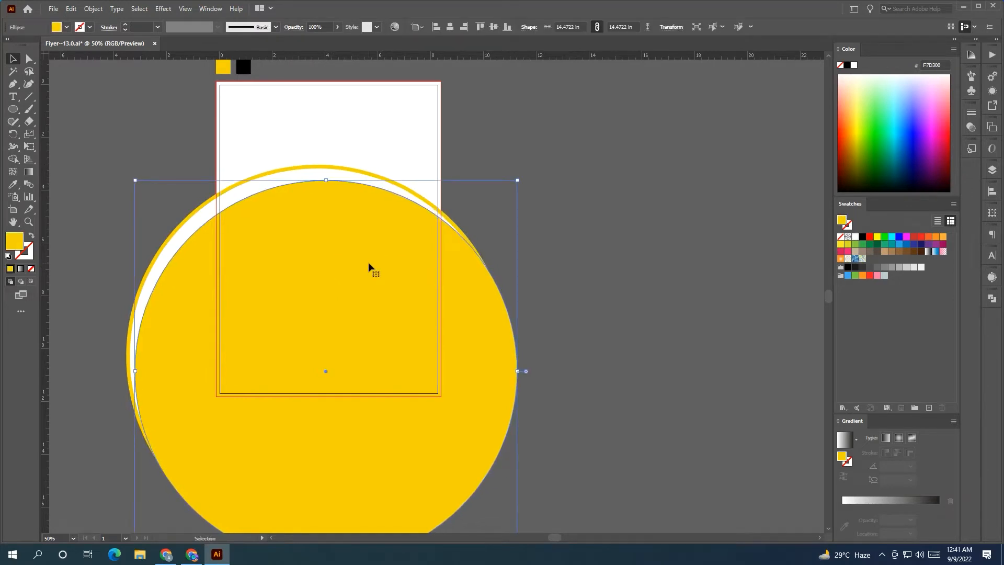
pyautogui.click(556, 234)
pyautogui.moveTo(555, 234); pyautogui.dragTo(613, 241)
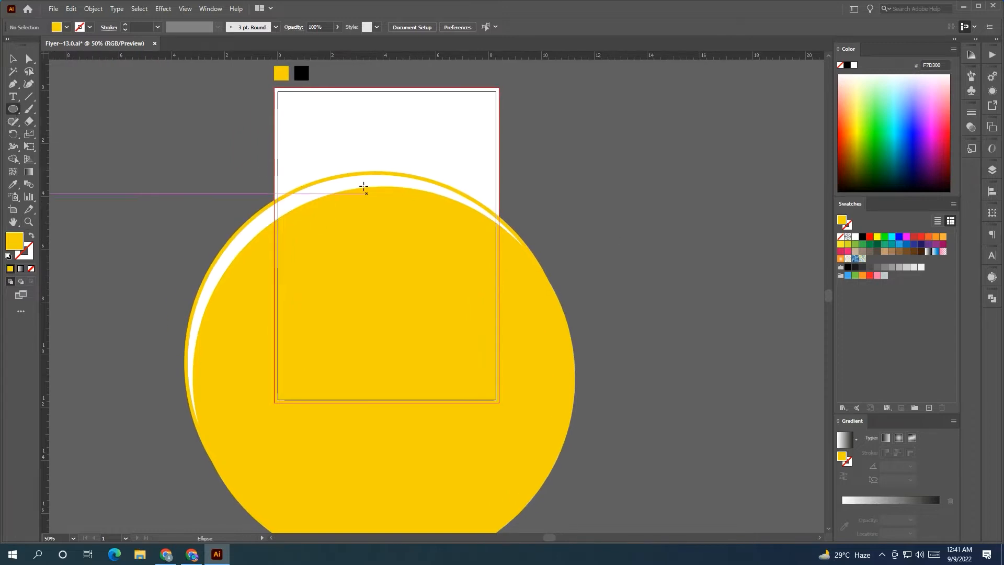
# Step: Move the three large circles together slightly down on the artboard
pyautogui.click(12, 59)
pyautogui.moveTo(249, 291); pyautogui.dragTo(247, 306)
pyautogui.click(195, 193)
pyautogui.moveTo(181, 190); pyautogui.dragTo(145, 208)
# Step: Draw a small yellow circle on the upper edge of the large circles and position it left of the artboard's centre
pyautogui.click(14, 109)
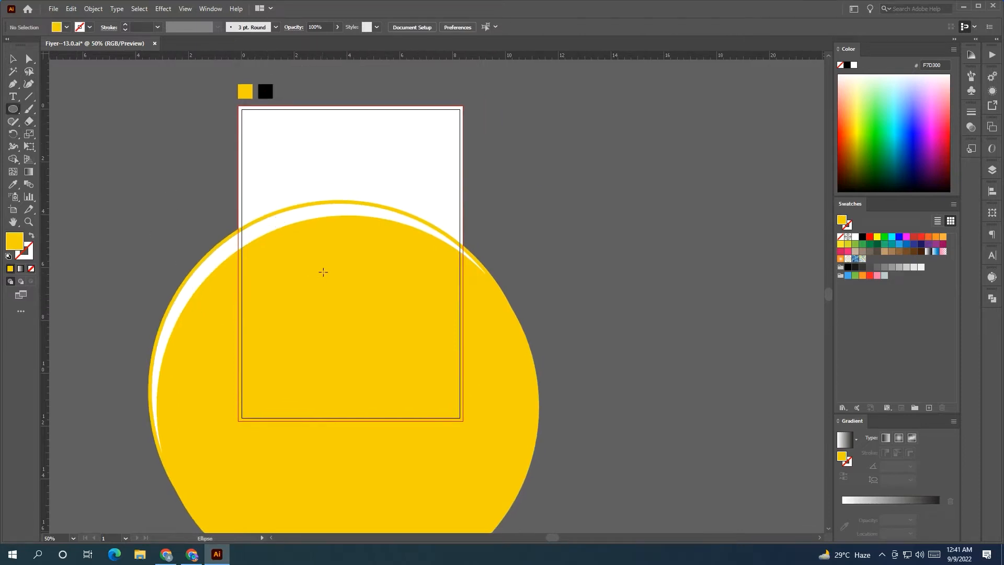
pyautogui.moveTo(307, 203); pyautogui.dragTo(352, 247)
pyautogui.click(13, 61)
pyautogui.click(161, 205)
pyautogui.moveTo(162, 208); pyautogui.dragTo(211, 229)
pyautogui.moveTo(325, 225); pyautogui.dragTo(341, 227)
# Step: Add a smaller concentric copy, about 2.83 in wide, inside the small yellow circle and fill it white
pyautogui.moveTo(406, 180); pyautogui.dragTo(395, 188)
pyautogui.keyDown('shift'); pyautogui.click(364, 181); pyautogui.keyUp('shift')
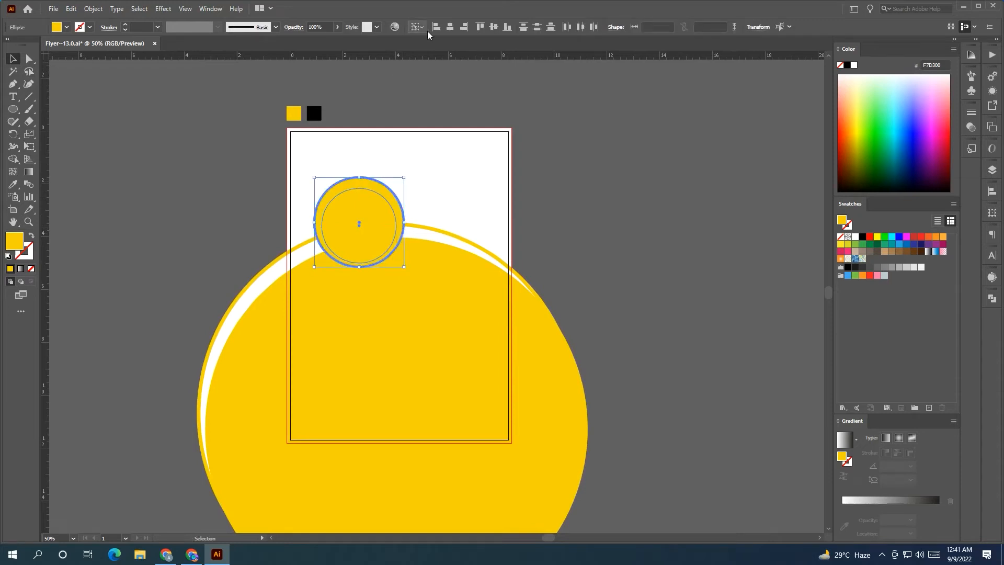
pyautogui.click(380, 231)
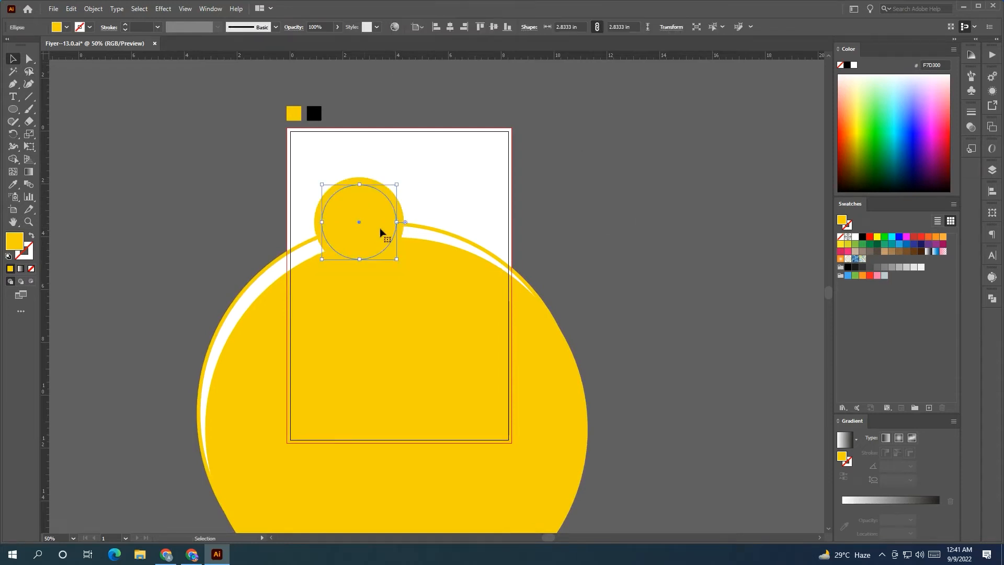
pyautogui.click(853, 238)
pyautogui.click(742, 258)
pyautogui.moveTo(707, 245); pyautogui.dragTo(660, 248)
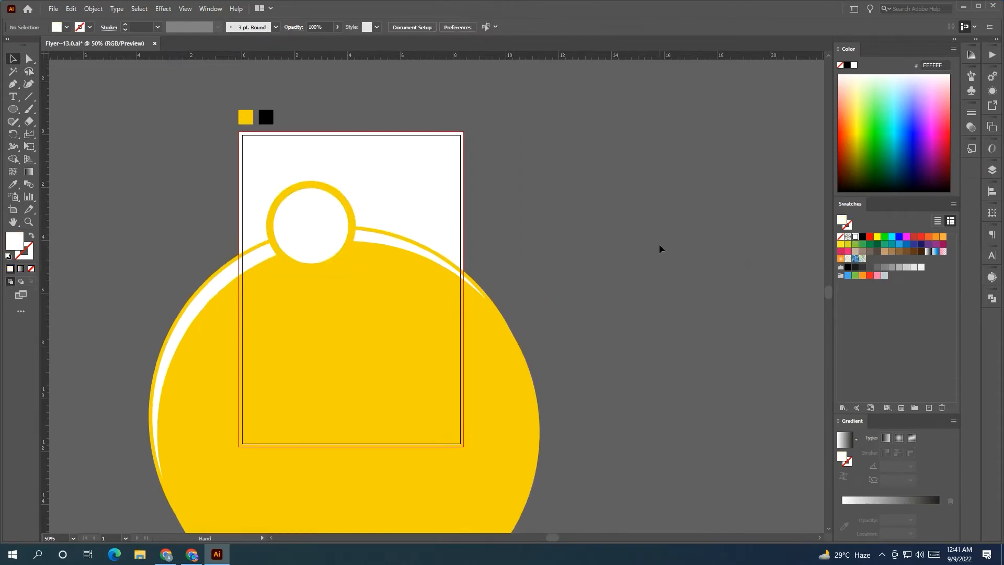
# Step: Duplicate the small ring to its right, enlarge the copy slightly and place it so it overlaps the original ring
pyautogui.click(341, 208)
pyautogui.click(352, 206)
pyautogui.moveTo(334, 218); pyautogui.dragTo(416, 204)
pyautogui.moveTo(444, 173); pyautogui.dragTo(453, 165)
pyautogui.moveTo(412, 202); pyautogui.dragTo(394, 204)
pyautogui.click(564, 220)
# Step: Recolour the duplicated ring with a white outer circle and a yellow inner circle sampled from the large circle
pyautogui.click(438, 219)
pyautogui.click(854, 237)
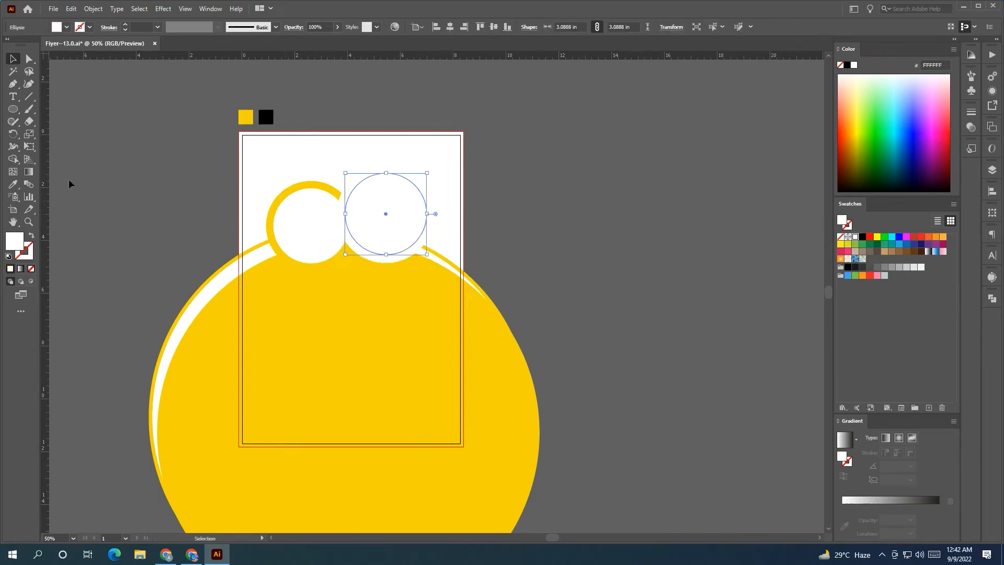
pyautogui.press('i')
pyautogui.click(320, 424)
pyautogui.press('v')
# Step: Bring the original small ring, with its yellow border and white centre, in front of the larger ring
pyautogui.click(248, 243)
pyautogui.click(292, 218)
pyautogui.rightClick(294, 214)
pyautogui.click(423, 377)
pyautogui.click(638, 360)
pyautogui.moveTo(632, 345); pyautogui.dragTo(645, 356)
# Step: Resize and reposition the two overlapping rings, making the yellow-bordered one smaller and the white-bordered one larger
pyautogui.moveTo(346, 241)
pyautogui.mouseDown()
pyautogui.moveTo(366, 191)
pyautogui.moveTo(349, 238)
pyautogui.moveTo(364, 240)
pyautogui.mouseUp()
pyautogui.keyDown('shift'); pyautogui.click(409, 223); pyautogui.keyUp('shift')
pyautogui.moveTo(445, 182); pyautogui.dragTo(418, 210)
pyautogui.click(645, 308)
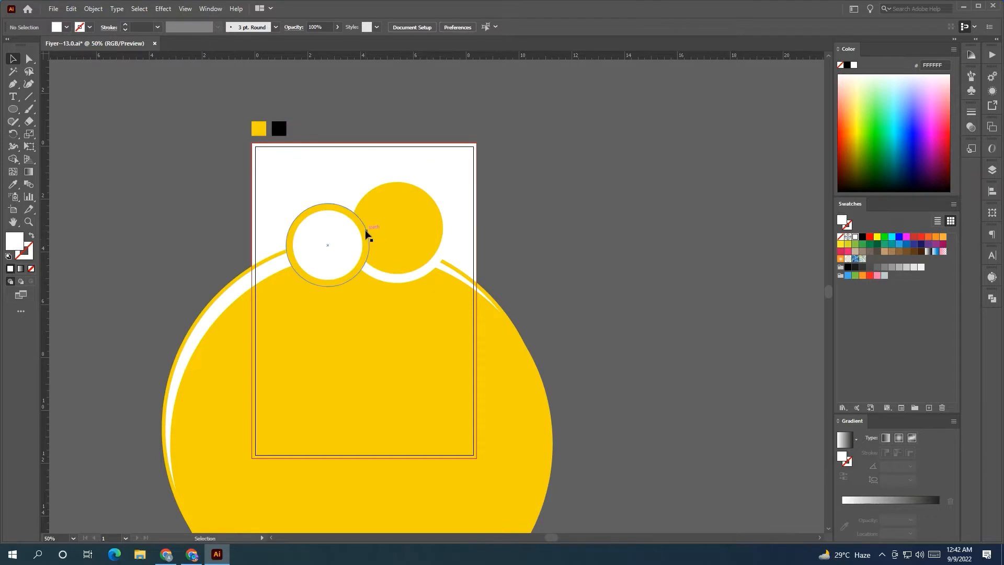
pyautogui.moveTo(573, 259); pyautogui.dragTo(576, 269)
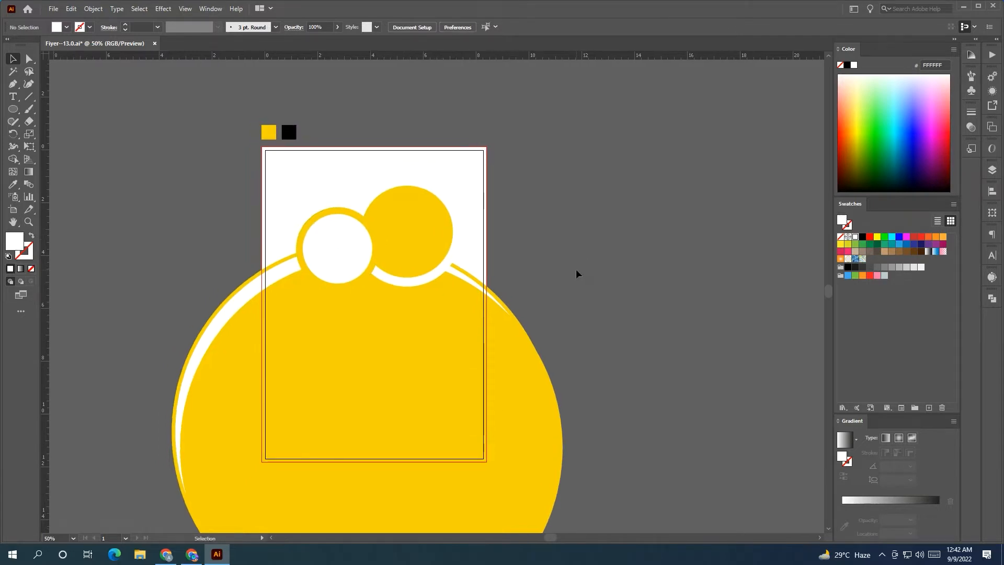
# Step: Add a circle copy about 1.45 in wide at the small ring's upper left, filled with the black sampled from the palette
pyautogui.moveTo(337, 241); pyautogui.dragTo(352, 195)
pyautogui.moveTo(326, 210); pyautogui.dragTo(314, 207)
pyautogui.press('i')
pyautogui.click(289, 133)
pyautogui.click(14, 58)
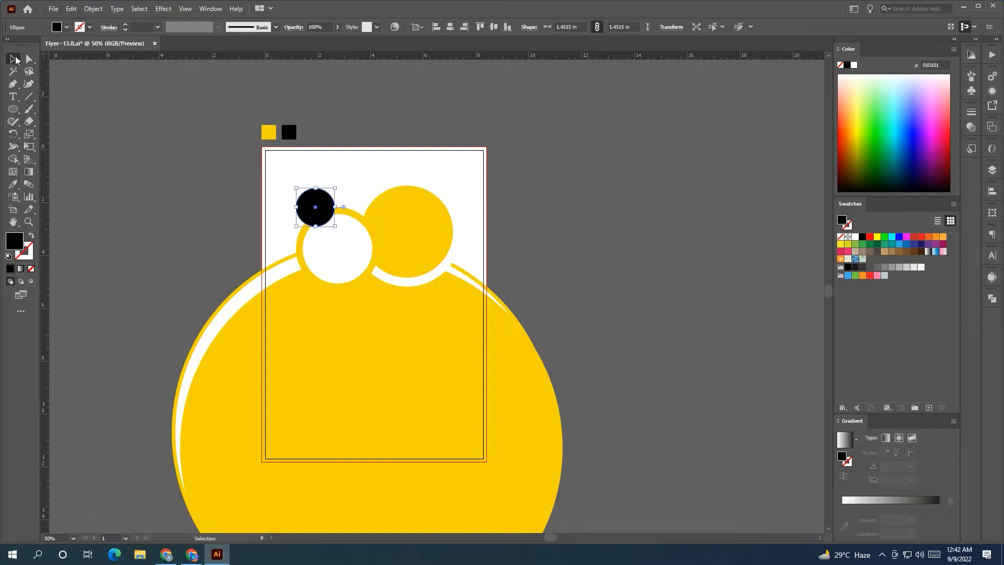
# Step: Bring the small white circle to the front and slightly enlarge the black circle behind it
pyautogui.rightClick(319, 245)
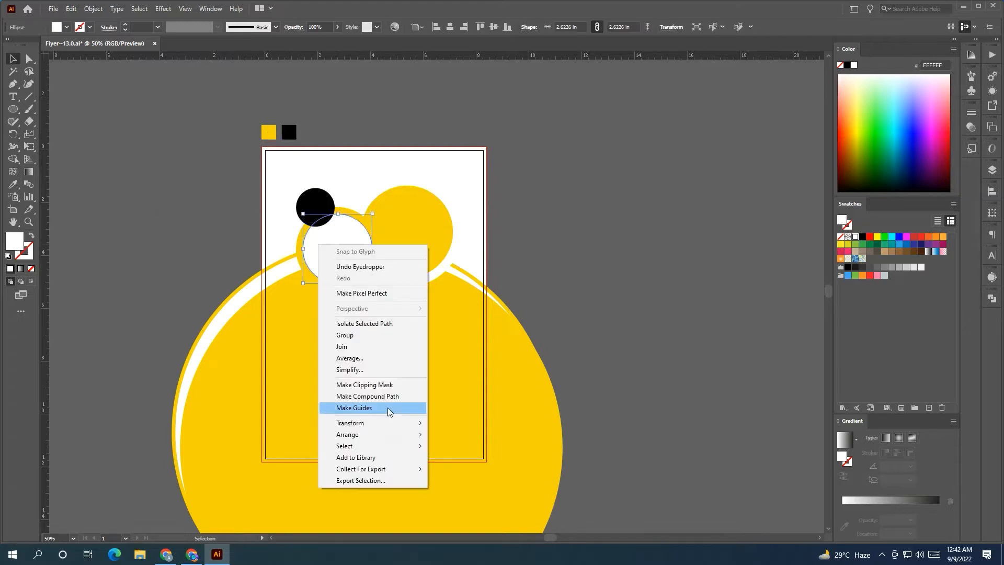
pyautogui.moveTo(366, 434)
pyautogui.click(460, 433)
pyautogui.click(329, 207)
pyautogui.moveTo(337, 207); pyautogui.dragTo(329, 205)
pyautogui.click(608, 296)
pyautogui.moveTo(592, 279); pyautogui.dragTo(607, 278)
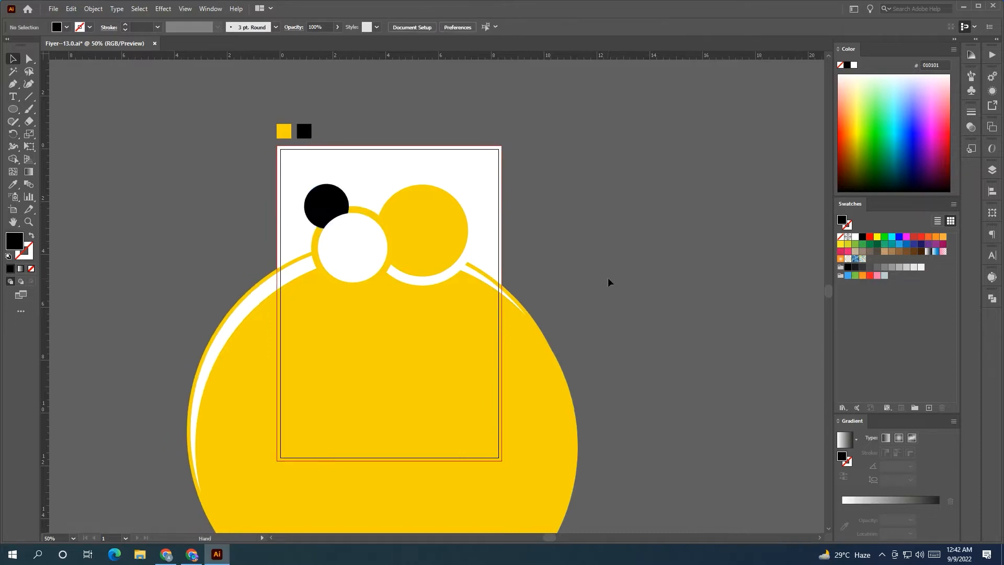
pyautogui.scroll(-2, 616, 278)
pyautogui.scroll(-1, 616, 278)
pyautogui.moveTo(272, 295); pyautogui.dragTo(551, 273)
pyautogui.scroll(1, 551, 273)
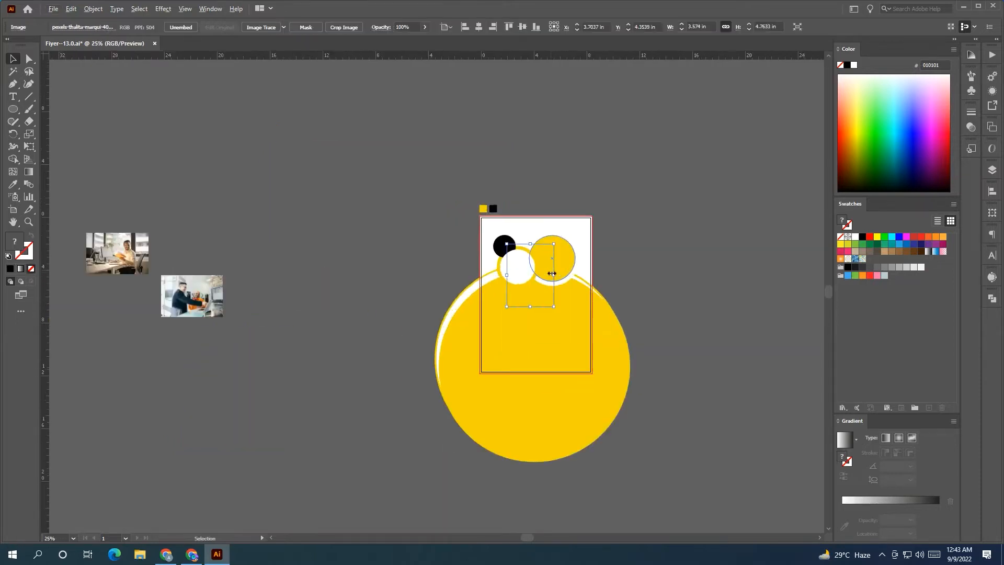
pyautogui.hotkey('ctrl', 'z')
# Step: Move the city skyline photo close to the artboard and bring all the circles to the front
pyautogui.moveTo(122, 338); pyautogui.dragTo(363, 279)
pyautogui.moveTo(405, 337); pyautogui.dragTo(601, 242)
pyautogui.keyDown('shift'); pyautogui.click(576, 244); pyautogui.keyUp('shift')
pyautogui.rightClick(576, 244)
pyautogui.moveTo(606, 407)
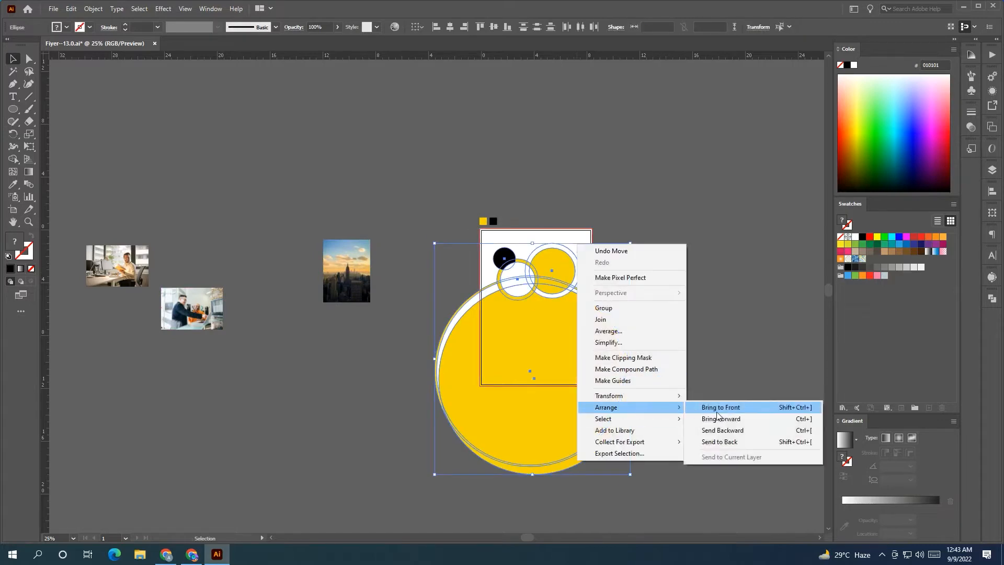
pyautogui.click(717, 409)
# Step: Enlarge the skyline photo to about 5.51 by 7.35 in beside the artboard, reapplying Bring to Front to the circles
pyautogui.moveTo(349, 273); pyautogui.dragTo(414, 251)
pyautogui.click(585, 272)
pyautogui.keyDown('shift'); pyautogui.click(578, 240); pyautogui.keyUp('shift')
pyautogui.rightClick(578, 240)
pyautogui.moveTo(632, 400)
pyautogui.click(734, 403)
pyautogui.moveTo(399, 267); pyautogui.dragTo(427, 268)
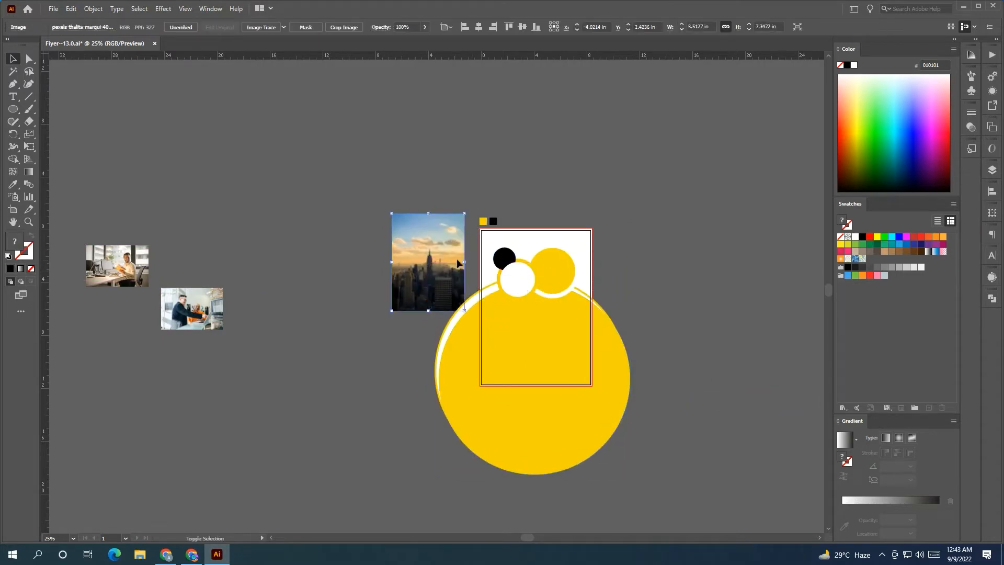
# Step: Arrange the circles above the skyline photo and place the photo behind them at the artboard's upper left corner
pyautogui.moveTo(577, 368); pyautogui.dragTo(589, 370)
pyautogui.rightClick(581, 246)
pyautogui.moveTo(609, 358)
pyautogui.click(700, 359)
pyautogui.click(700, 360)
pyautogui.moveTo(460, 269); pyautogui.dragTo(537, 274)
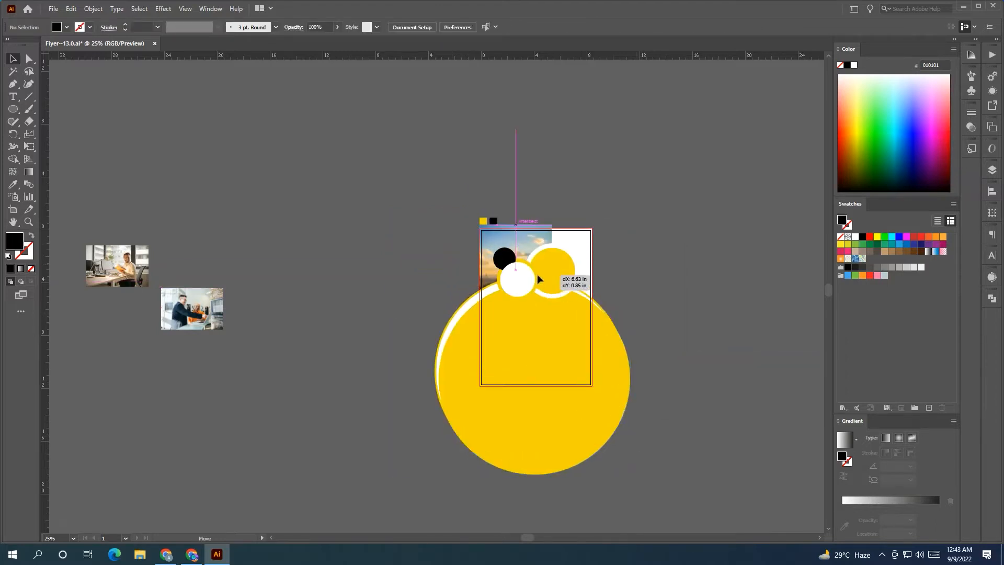
# Step: Enlarge the skyline photo well beyond the artboard's width and position its skyline behind the circles
pyautogui.moveTo(552, 325); pyautogui.dragTo(651, 452)
pyautogui.moveTo(620, 286); pyautogui.dragTo(620, 190)
pyautogui.scroll(1, 629, 238)
pyautogui.moveTo(627, 267); pyautogui.dragTo(745, 217)
pyautogui.moveTo(700, 247); pyautogui.dragTo(678, 240)
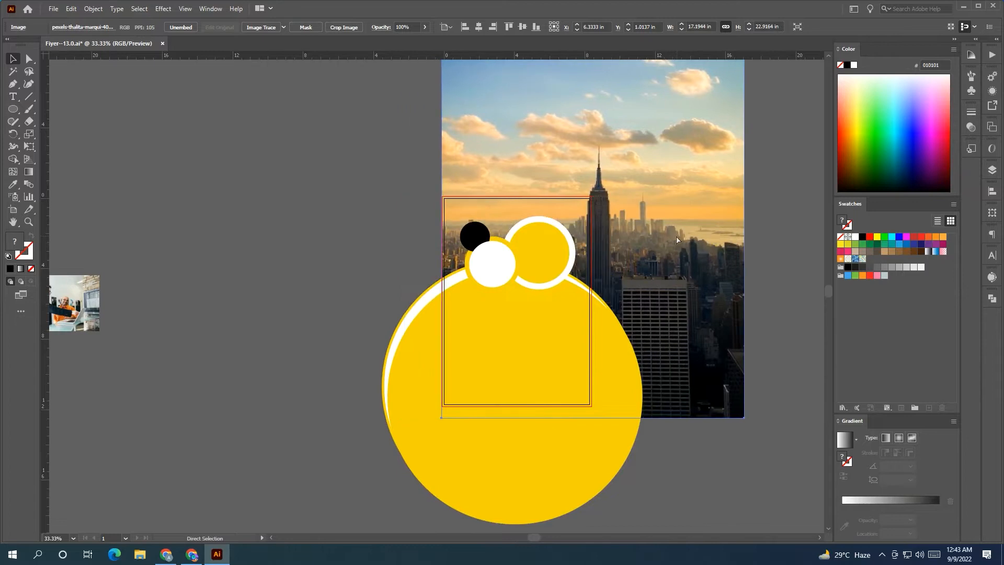
pyautogui.moveTo(744, 216); pyautogui.dragTo(782, 215)
pyautogui.moveTo(719, 230); pyautogui.dragTo(706, 226)
# Step: Draw a rectangle across the full artboard width, covering the upper part down to just below the small circles
pyautogui.click(242, 241)
pyautogui.moveTo(13, 108); pyautogui.dragTo(47, 107)
pyautogui.moveTo(441, 196); pyautogui.dragTo(591, 311)
pyautogui.press('v')
# Step: Make a clipping mask from the rectangle and the skyline photo
pyautogui.click(493, 175)
pyautogui.keyDown('shift'); pyautogui.click(498, 208); pyautogui.keyUp('shift')
pyautogui.rightClick(498, 208)
pyautogui.click(531, 297)
# Step: Bring all the circles in front of the clipped skyline photo
pyautogui.click(497, 343)
pyautogui.moveTo(407, 384); pyautogui.dragTo(407, 386)
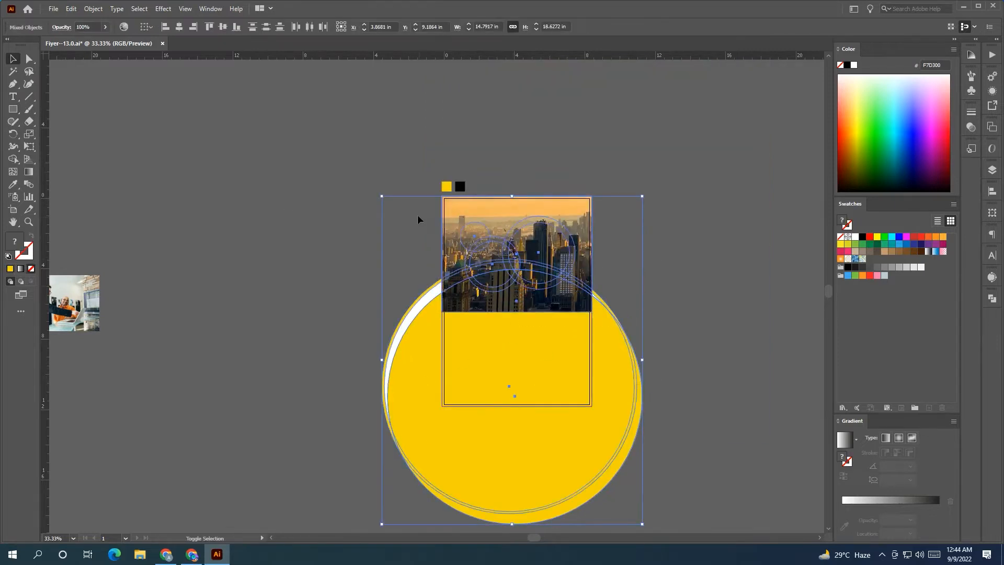
pyautogui.rightClick(451, 249)
pyautogui.moveTo(505, 413)
pyautogui.click(614, 410)
pyautogui.click(735, 359)
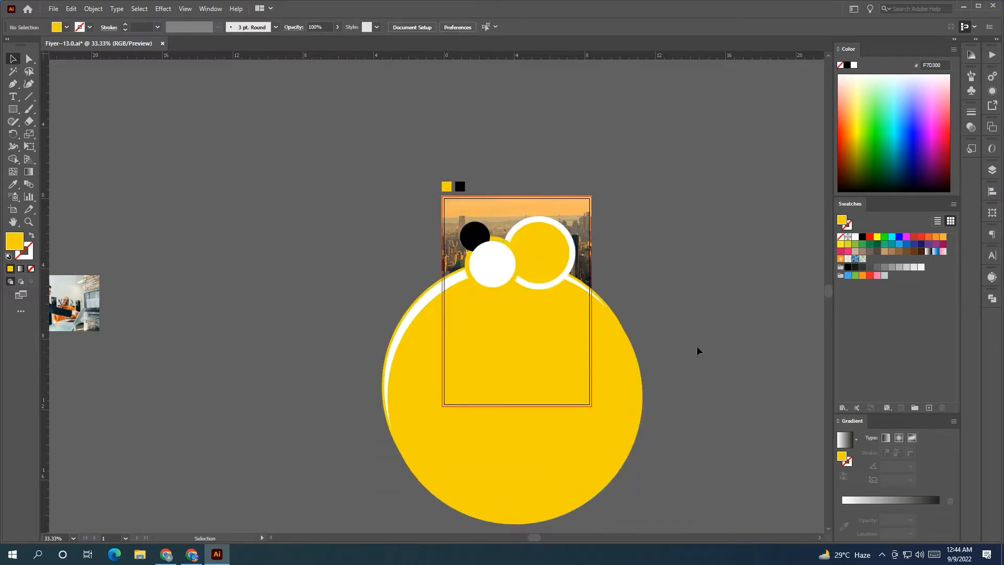
# Step: Duplicate the front large yellow circle down and to the right over the artboard's lower part, and fill the copy white
pyautogui.scroll(1, 696, 324)
pyautogui.scroll(-1, 668, 266)
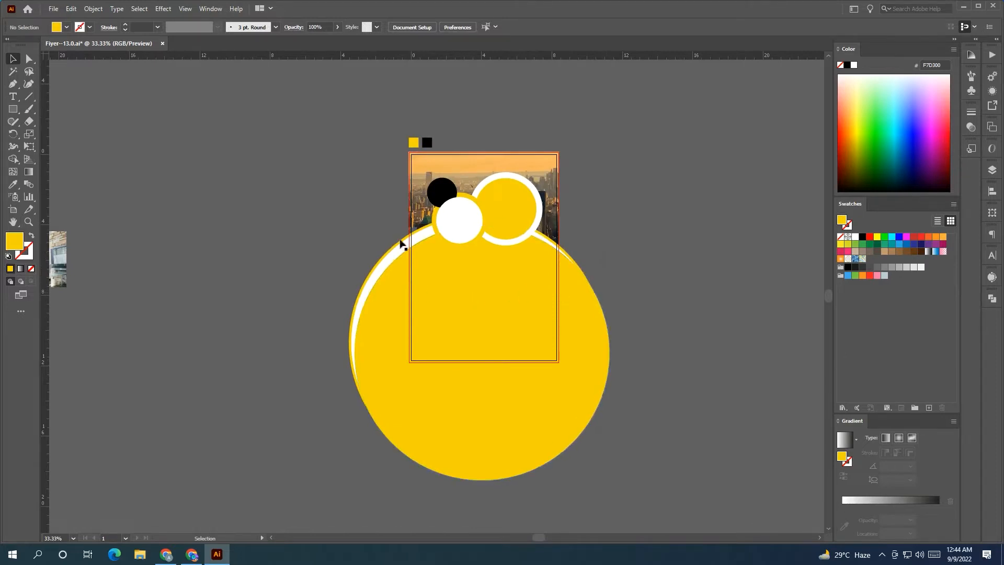
pyautogui.moveTo(425, 269); pyautogui.dragTo(457, 329)
pyautogui.click(855, 238)
# Step: Duplicate the lower white circle twice with small down-right offsets, filling the first copy with sampled yellow and the top one white
pyautogui.moveTo(479, 368); pyautogui.dragTo(501, 369)
pyautogui.click(13, 186)
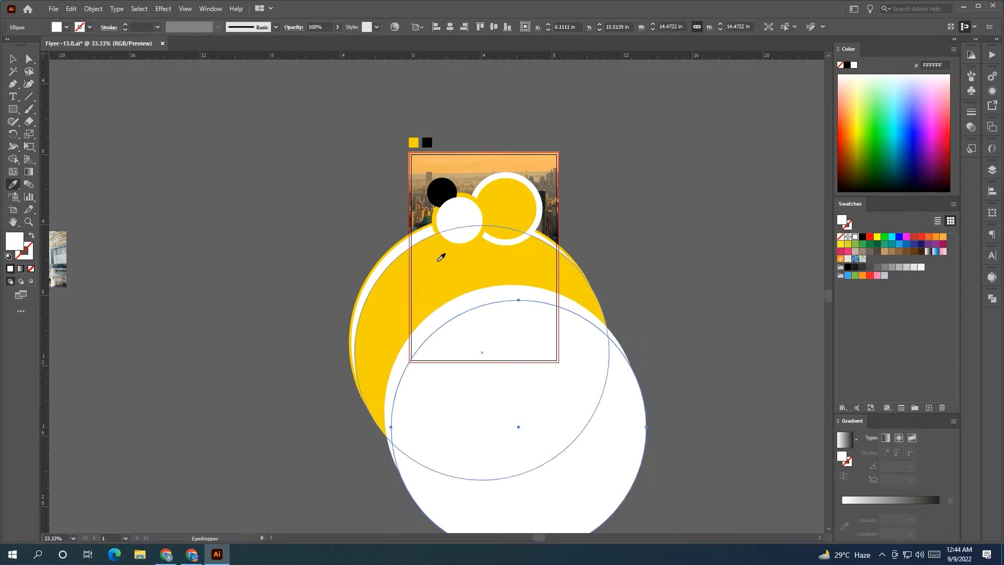
pyautogui.click(455, 260)
pyautogui.click(13, 62)
pyautogui.moveTo(490, 351); pyautogui.dragTo(497, 357)
pyautogui.click(854, 237)
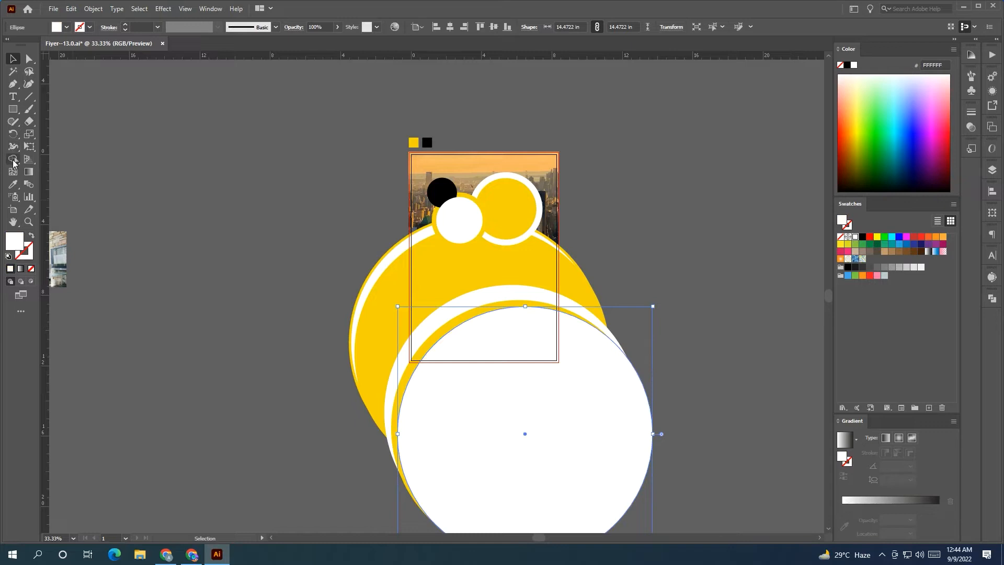
# Step: Center the lower yellow circle on the outer white circle behind it, and shrink the yellow circle to about 13.94 in
pyautogui.click(345, 276)
pyautogui.click(484, 307)
pyautogui.keyDown('shift'); pyautogui.click(502, 291); pyautogui.keyUp('shift')
pyautogui.click(502, 291)
pyautogui.click(451, 28)
pyautogui.click(492, 28)
pyautogui.click(599, 245)
pyautogui.click(562, 304)
pyautogui.moveTo(639, 285)
pyautogui.mouseDown()
pyautogui.moveTo(635, 294)
pyautogui.moveTo(646, 291)
pyautogui.mouseUp()
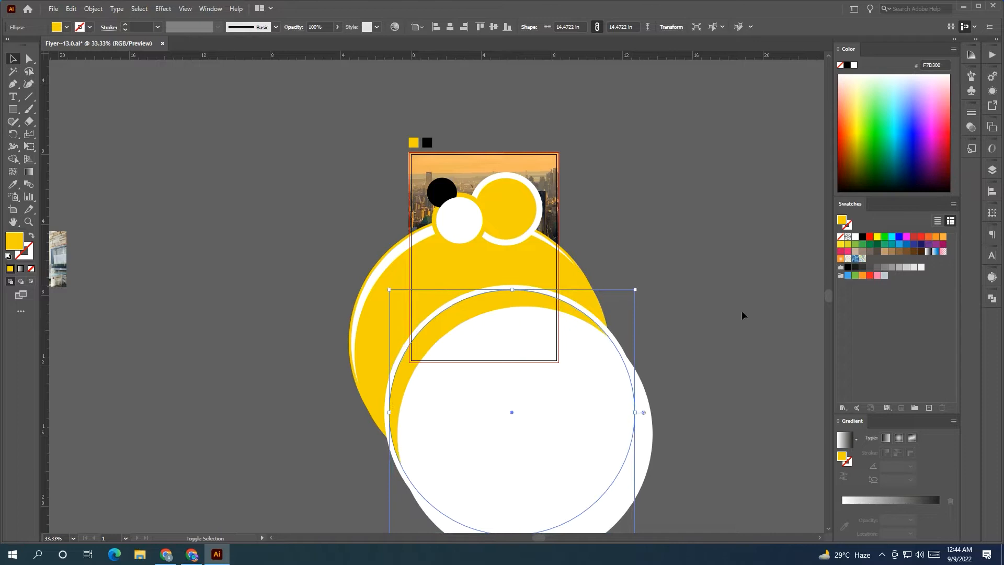
# Step: Move the front white circle slightly up-left and the yellow circle slightly down-right, and nudge the front white circle down
pyautogui.click(742, 303)
pyautogui.moveTo(572, 377)
pyautogui.mouseDown()
pyautogui.moveTo(577, 364)
pyautogui.moveTo(567, 368)
pyautogui.mouseUp()
pyautogui.moveTo(512, 293)
pyautogui.mouseDown()
pyautogui.moveTo(520, 260)
pyautogui.moveTo(510, 252)
pyautogui.moveTo(519, 253)
pyautogui.moveTo(500, 302)
pyautogui.moveTo(522, 300)
pyautogui.mouseUp()
pyautogui.click(677, 336)
pyautogui.scroll(1, 674, 335)
pyautogui.press('Down')
pyautogui.press('Down')
pyautogui.press('Down')
pyautogui.press('Down')
pyautogui.press('Down')
pyautogui.press('Down')
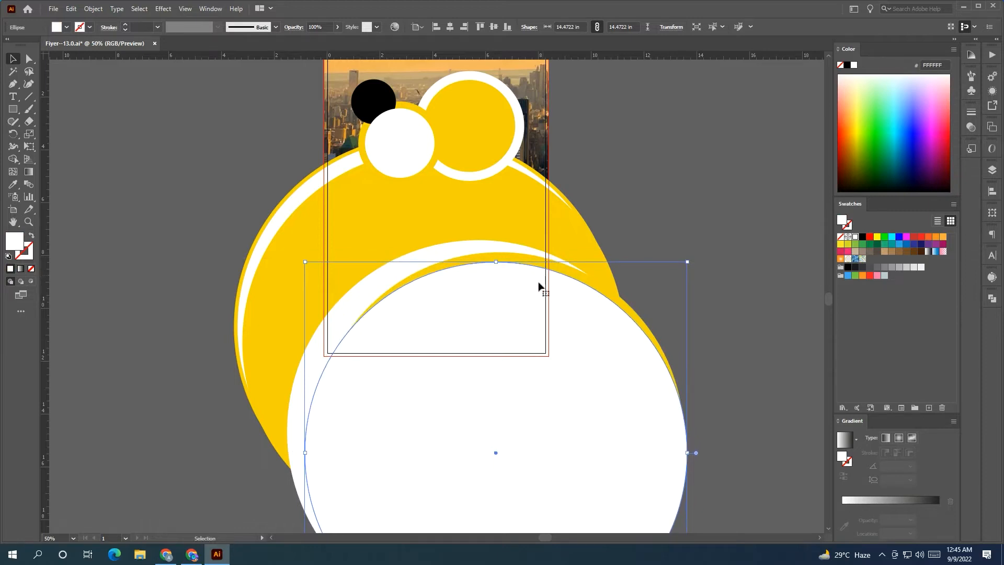
# Step: Nudge the lower yellow circle right and down so it forms a tapered crescent above the front white circle
pyautogui.click(502, 256)
pyautogui.press('Right')
pyautogui.press('Right')
pyautogui.press('Right')
pyautogui.press('Right')
pyautogui.press('Right')
pyautogui.press('Right')
pyautogui.press('Right')
pyautogui.press('Right')
pyautogui.press('Right')
pyautogui.press('Right')
pyautogui.press('Right')
pyautogui.press('Down')
pyautogui.press('Down')
pyautogui.press('Down')
pyautogui.press('Down')
pyautogui.press('Down')
pyautogui.press('Down')
pyautogui.press('Right')
pyautogui.press('Right')
pyautogui.press('Right')
pyautogui.press('Right')
pyautogui.press('Right')
pyautogui.press('Right')
pyautogui.press('Right')
pyautogui.press('Right')
pyautogui.press('Right')
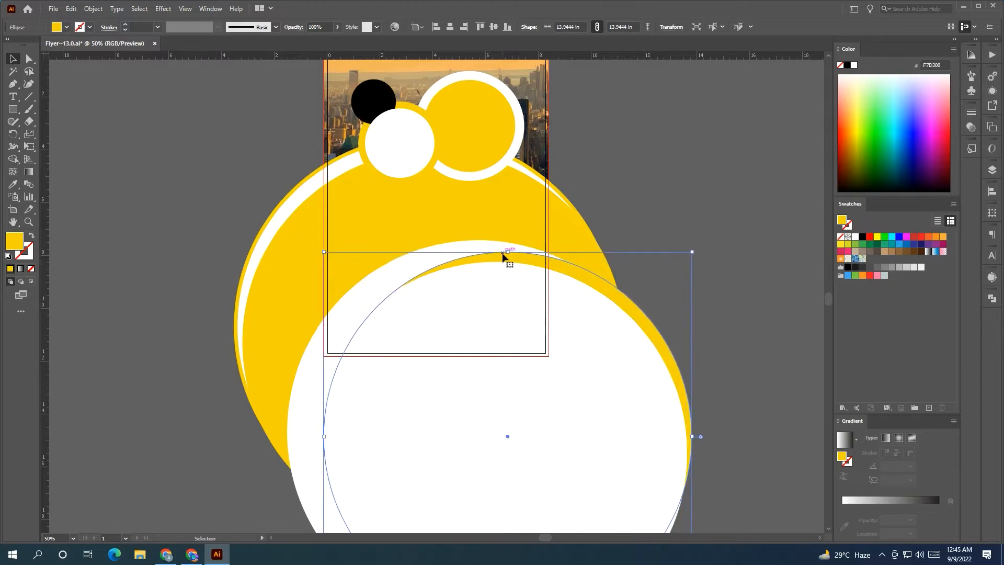
pyautogui.press('Left')
pyautogui.press('Left')
pyautogui.press('Left')
pyautogui.press('Left')
pyautogui.press('Left')
pyautogui.press('Left')
pyautogui.press('Left')
pyautogui.press('Left')
pyautogui.click(651, 208)
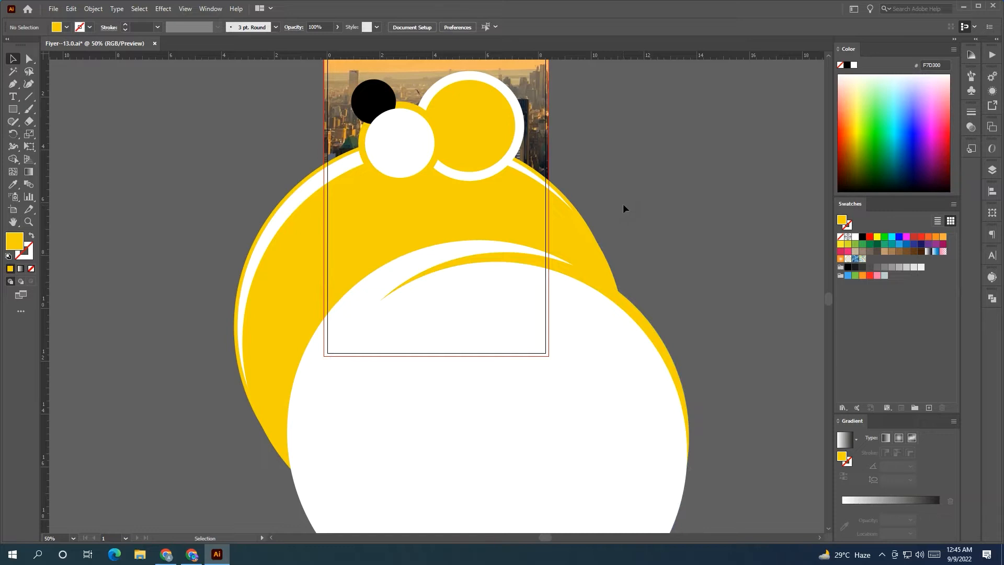
# Step: Rotate the lower yellow circle and front white circle together slightly clockwise, and shift both a little to the left
pyautogui.click(506, 268)
pyautogui.keyDown('shift'); pyautogui.click(506, 272); pyautogui.keyUp('shift')
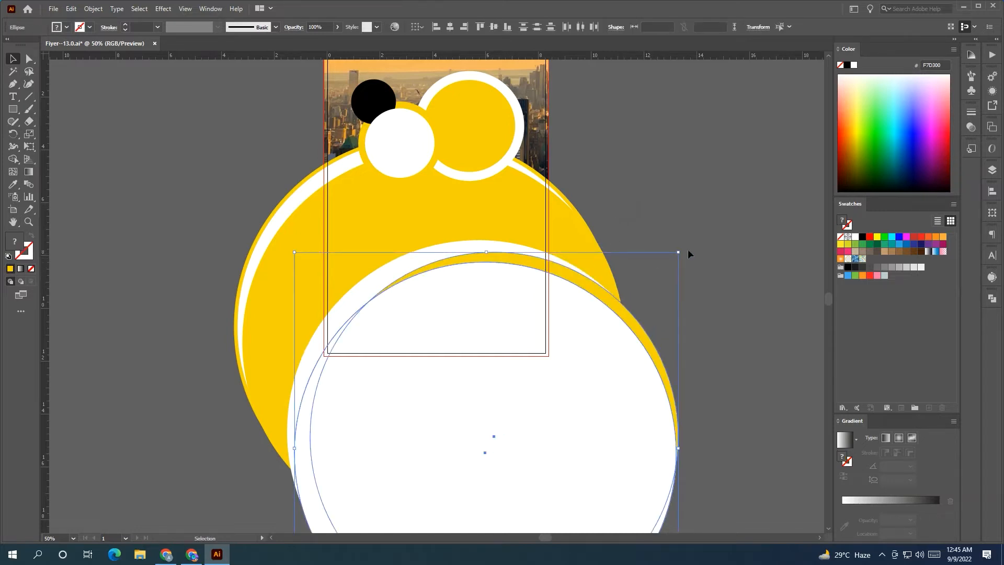
pyautogui.moveTo(695, 248); pyautogui.dragTo(706, 287)
pyautogui.moveTo(635, 310); pyautogui.dragTo(612, 310)
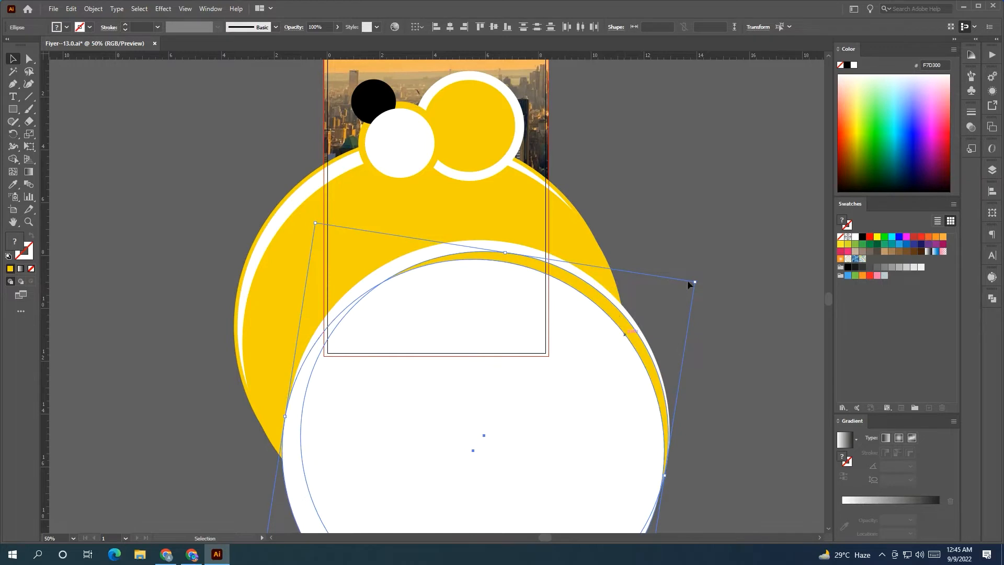
pyautogui.click(702, 198)
# Step: Nudge the front white circle slightly down and to the left to widen the yellow crescent
pyautogui.click(578, 307)
pyautogui.press('Down')
pyautogui.press('Down')
pyautogui.press('Left')
pyautogui.press('Left')
pyautogui.press('Left')
pyautogui.press('Left')
pyautogui.press('Left')
pyautogui.press('Left')
pyautogui.click(703, 247)
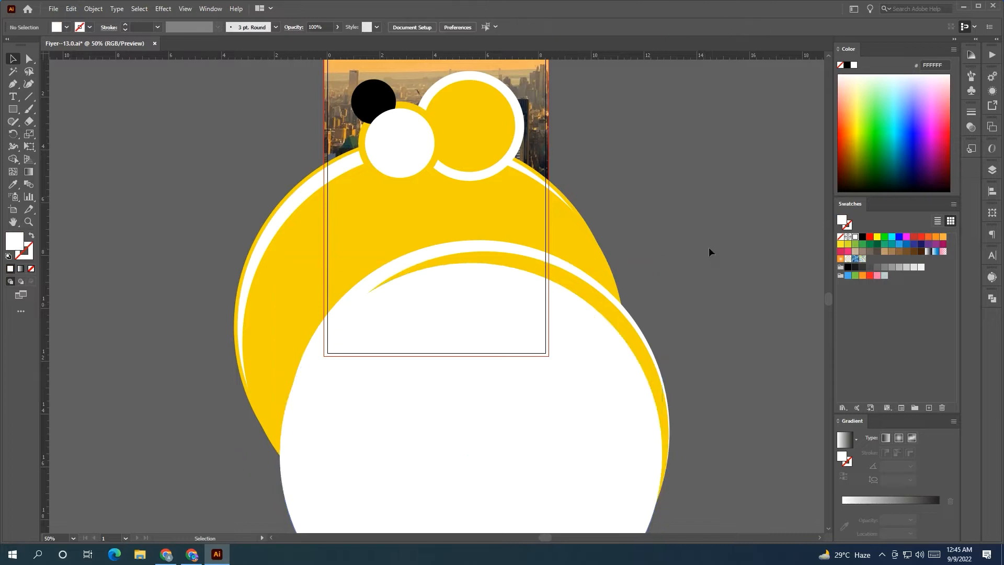
# Step: Erase the parts of the large circles outside the artboard with Shape Builder, and delete the leftover slivers
pyautogui.hotkey('ctrl', '-')
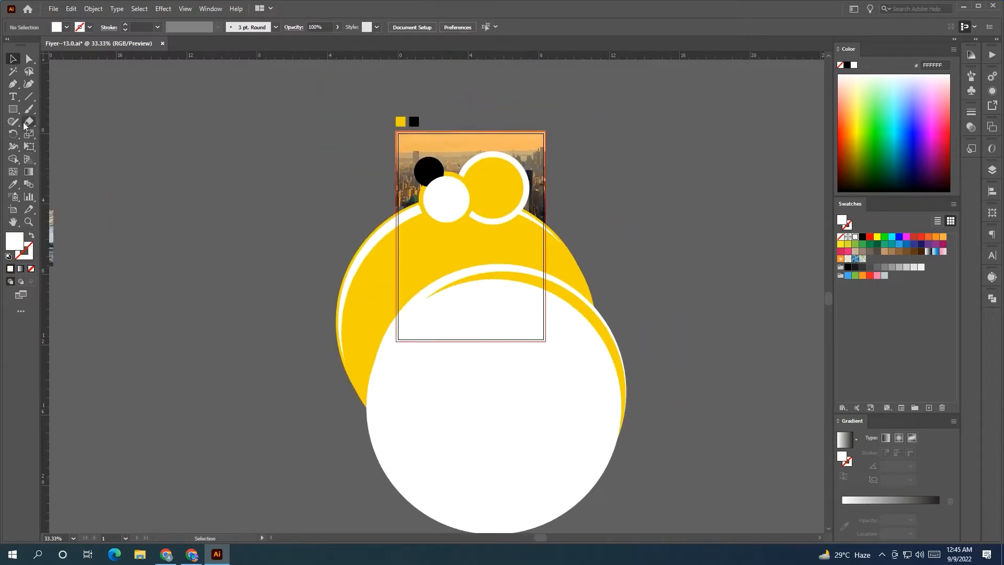
pyautogui.hscroll(-1, 167, 293)
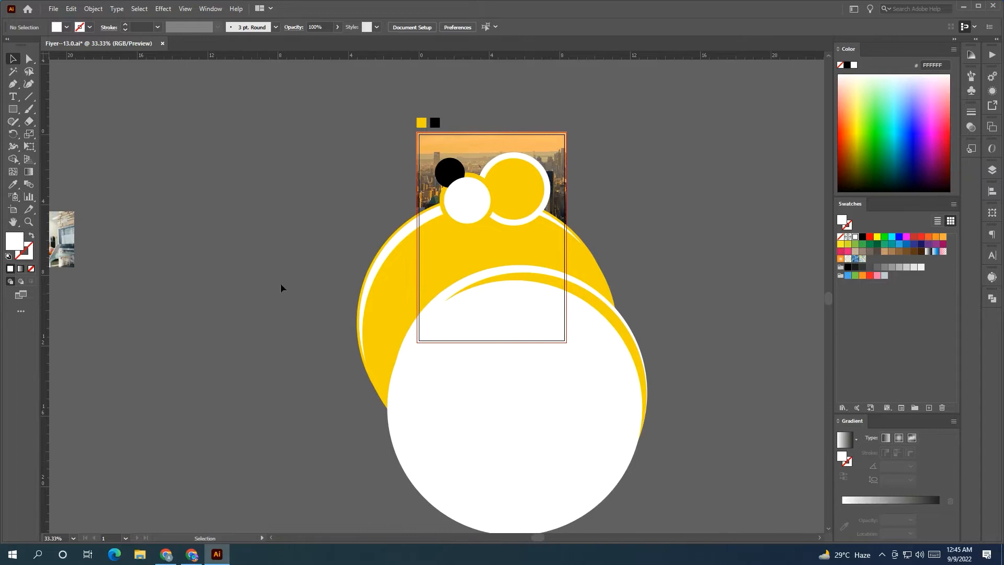
pyautogui.moveTo(213, 309); pyautogui.dragTo(620, 459)
pyautogui.click(13, 159)
pyautogui.moveTo(321, 251)
pyautogui.mouseDown()
pyautogui.moveTo(385, 307)
pyautogui.moveTo(430, 408)
pyautogui.moveTo(653, 385)
pyautogui.moveTo(630, 259)
pyautogui.moveTo(584, 324)
pyautogui.moveTo(582, 355)
pyautogui.moveTo(355, 407)
pyautogui.mouseUp()
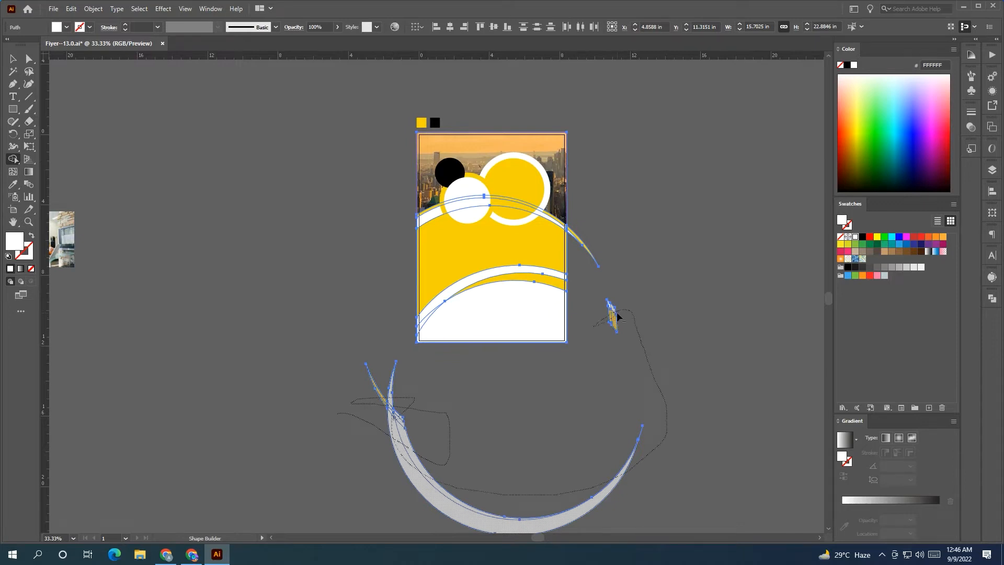
pyautogui.moveTo(617, 316); pyautogui.dragTo(615, 312)
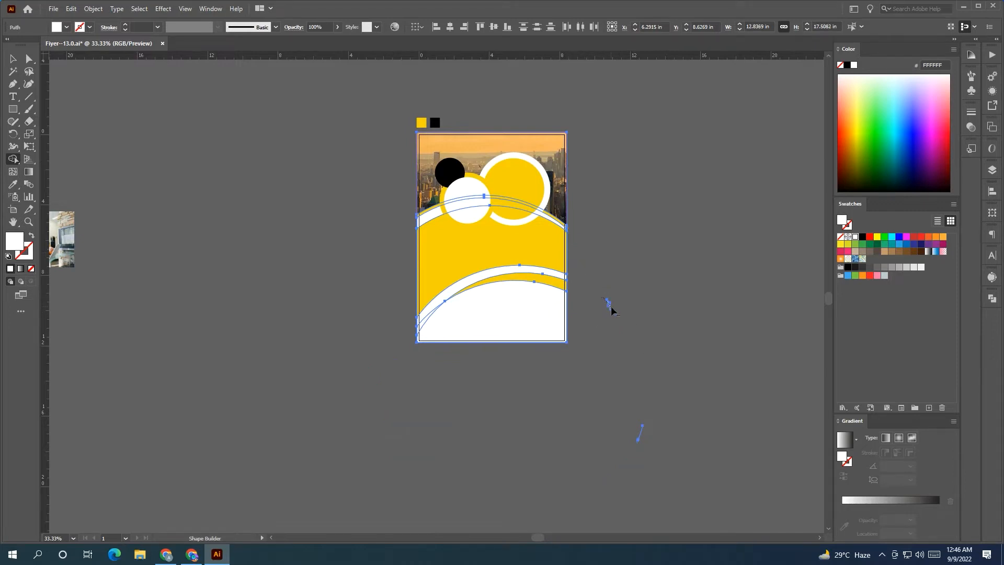
pyautogui.click(13, 59)
pyautogui.click(654, 453)
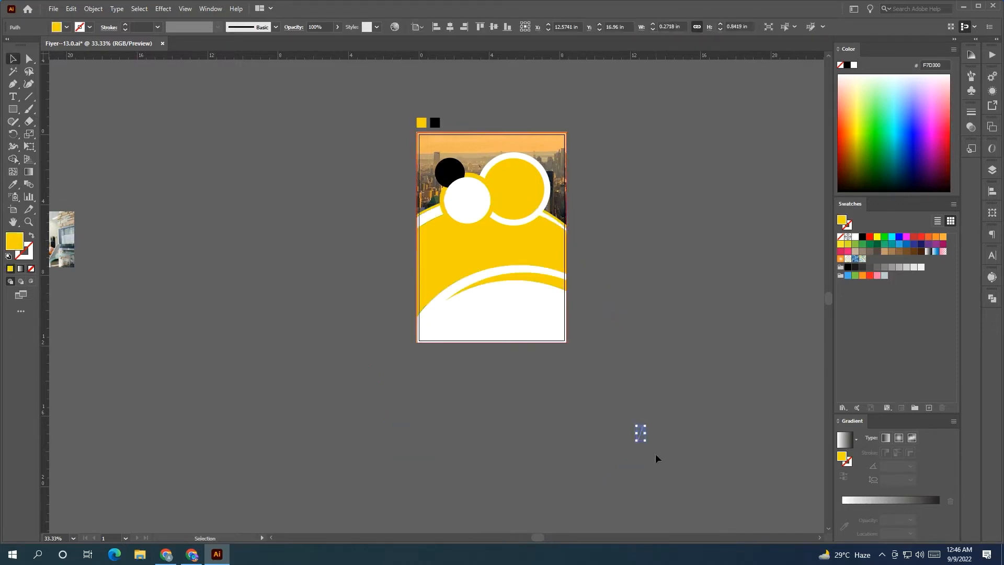
pyautogui.scroll(1, 612, 374)
pyautogui.scroll(2, 617, 413)
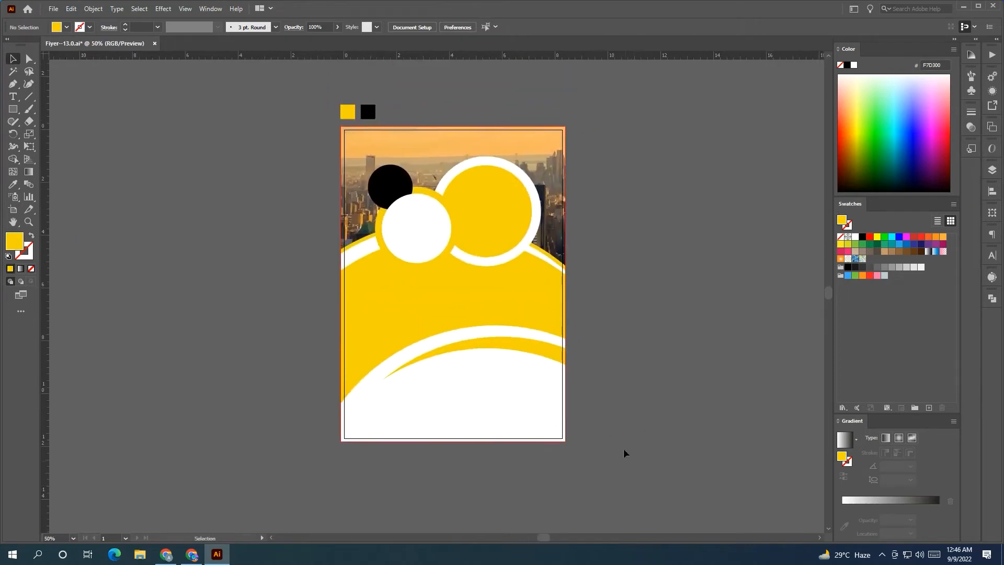
# Step: Move the office photo of the two men closer to the artboard
pyautogui.scroll(-1, 623, 439)
pyautogui.moveTo(274, 401); pyautogui.dragTo(126, 320)
pyautogui.moveTo(191, 366); pyautogui.dragTo(411, 357)
pyautogui.click(411, 358)
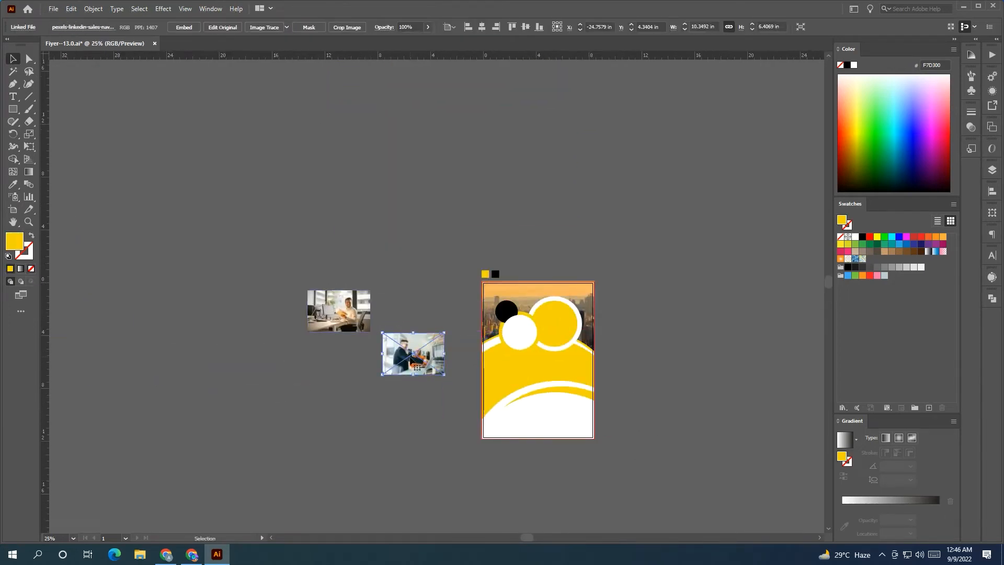
pyautogui.scroll(1, 411, 285)
pyautogui.moveTo(265, 282); pyautogui.dragTo(495, 321)
pyautogui.keyDown('shift'); pyautogui.click(489, 319); pyautogui.keyUp('shift')
pyautogui.rightClick(489, 319)
pyautogui.click(523, 409)
pyautogui.click(646, 378)
pyautogui.click(469, 313)
pyautogui.click(72, 27)
pyautogui.scroll(1, 324, 245)
pyautogui.hotkey('ctrl', 'z')
pyautogui.hotkey('ctrl', 'z')
pyautogui.hotkey('ctrl', 'z')
pyautogui.hotkey('ctrl', 'z')
pyautogui.hotkey('ctrl', 'z')
pyautogui.scroll(-1, 368, 216)
pyautogui.hotkey('ctrl', 'z')
pyautogui.hotkey('ctrl', 'z')
# Step: Duplicate the small white circle in place, shrink the copy slightly and center it within the original as a ring
pyautogui.scroll(-1, 371, 215)
pyautogui.moveTo(375, 216); pyautogui.dragTo(351, 216)
pyautogui.scroll(1, 358, 229)
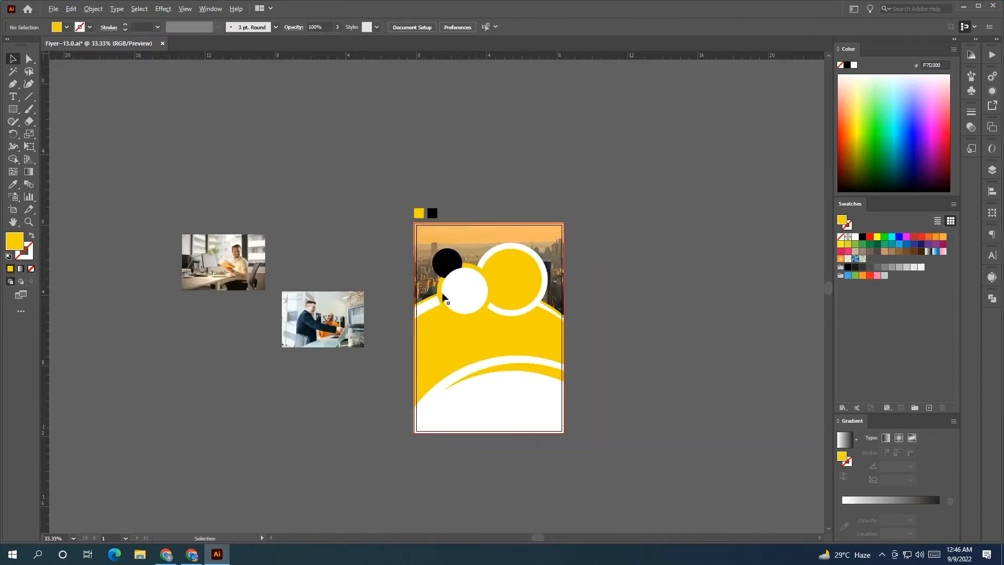
pyautogui.click(465, 292)
pyautogui.scroll(1, 470, 286)
pyautogui.moveTo(500, 256)
pyautogui.mouseDown()
pyautogui.moveTo(486, 280)
pyautogui.moveTo(492, 269)
pyautogui.mouseUp()
pyautogui.keyDown('shift'); pyautogui.click(469, 264); pyautogui.keyUp('shift')
pyautogui.click(468, 267)
pyautogui.click(492, 29)
pyautogui.click(368, 261)
pyautogui.click(472, 277)
pyautogui.moveTo(491, 266); pyautogui.dragTo(496, 262)
# Step: Place the photo of the man at his desk over the small inner circle and make a clipping mask from both
pyautogui.moveTo(156, 249); pyautogui.dragTo(511, 299)
pyautogui.keyDown('shift'); pyautogui.click(466, 292); pyautogui.keyUp('shift')
pyautogui.rightClick(473, 276)
pyautogui.click(497, 365)
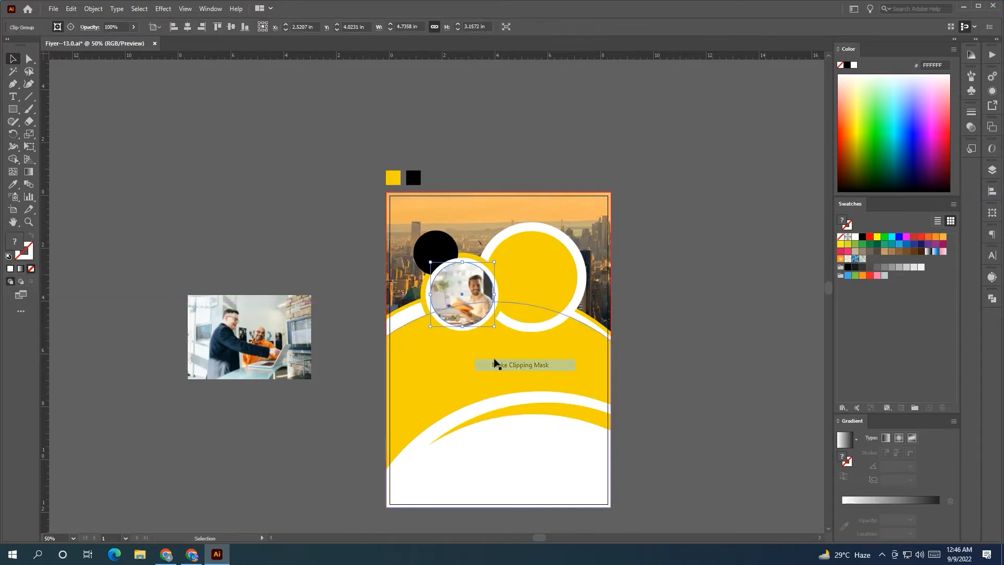
# Step: Scale and shift the photo inside the small circle's clipping mask so the smiling man is centered
pyautogui.click(71, 28)
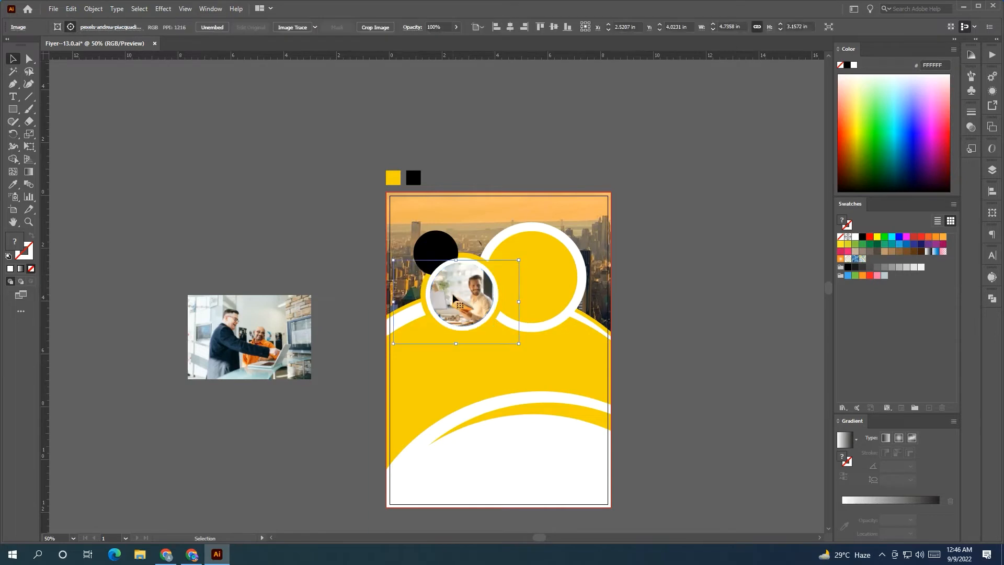
pyautogui.moveTo(518, 344); pyautogui.dragTo(524, 347)
pyautogui.moveTo(470, 307); pyautogui.dragTo(455, 304)
pyautogui.moveTo(521, 245); pyautogui.dragTo(516, 248)
pyautogui.moveTo(474, 284); pyautogui.dragTo(472, 285)
pyautogui.click(691, 318)
# Step: Place the photo of the two men over the larger yellow circle and make a clipping mask from both
pyautogui.moveTo(690, 319); pyautogui.dragTo(664, 318)
pyautogui.moveTo(229, 336); pyautogui.dragTo(554, 272)
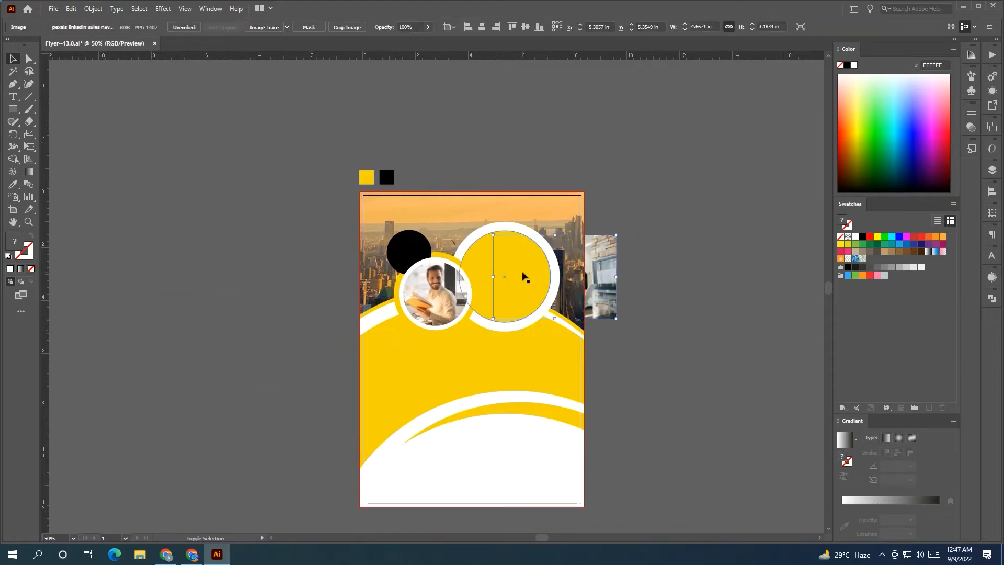
pyautogui.keyDown('shift'); pyautogui.click(520, 273); pyautogui.keyUp('shift')
pyautogui.rightClick(517, 273)
pyautogui.click(562, 363)
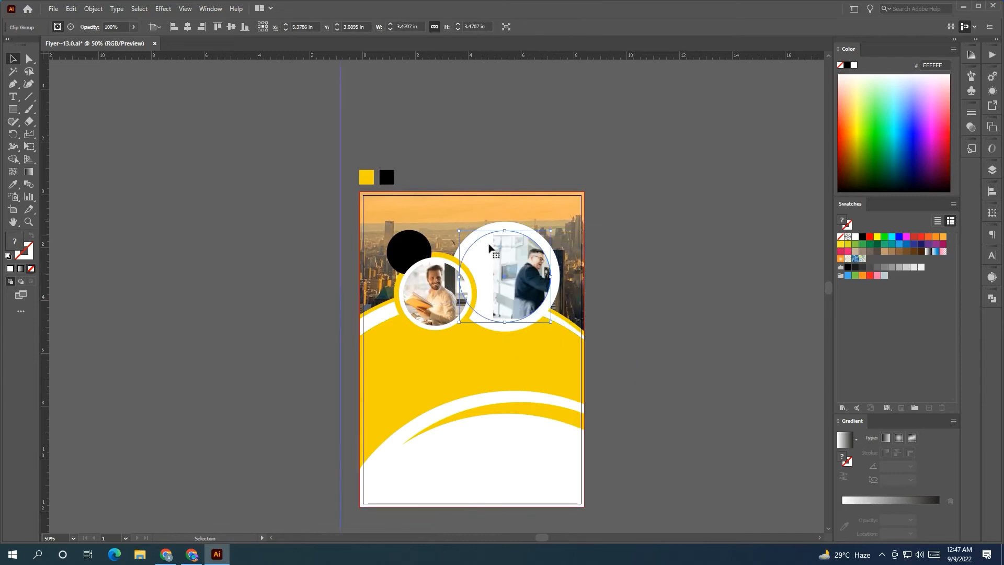
# Step: Scale the clipped photo to about 5.57 by 3.80 in and position both men within the larger circle
pyautogui.click(71, 26)
pyautogui.moveTo(522, 312); pyautogui.dragTo(522, 350)
pyautogui.moveTo(552, 313); pyautogui.dragTo(544, 299)
pyautogui.moveTo(513, 337); pyautogui.dragTo(514, 357)
pyautogui.moveTo(565, 294)
pyautogui.mouseDown()
pyautogui.moveTo(530, 284)
pyautogui.moveTo(558, 286)
pyautogui.mouseUp()
pyautogui.moveTo(521, 274); pyautogui.dragTo(580, 277)
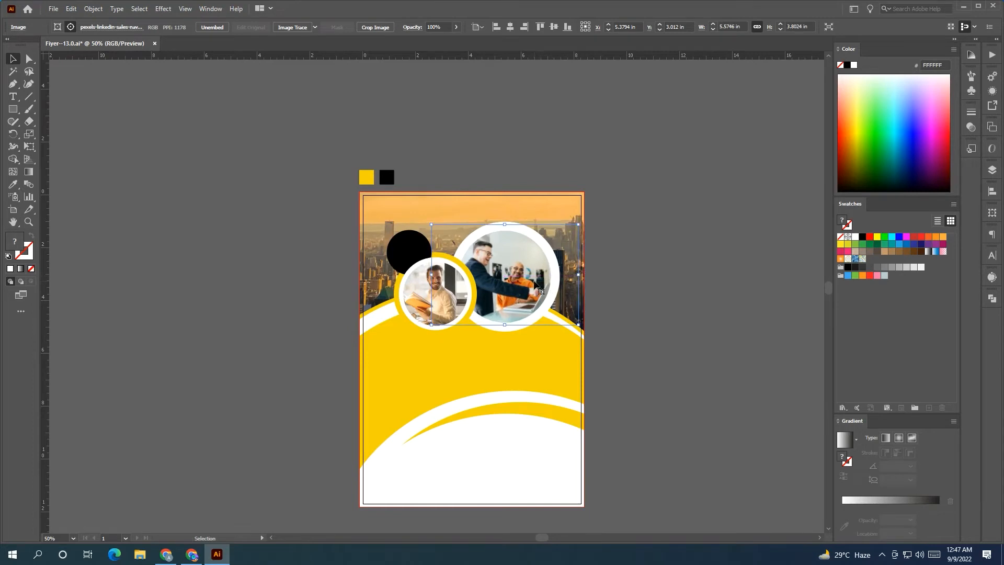
# Step: Shrink the white circle behind the two-men photo slightly to make its ring thinner
pyautogui.click(556, 283)
pyautogui.moveTo(560, 222); pyautogui.dragTo(557, 226)
pyautogui.click(625, 268)
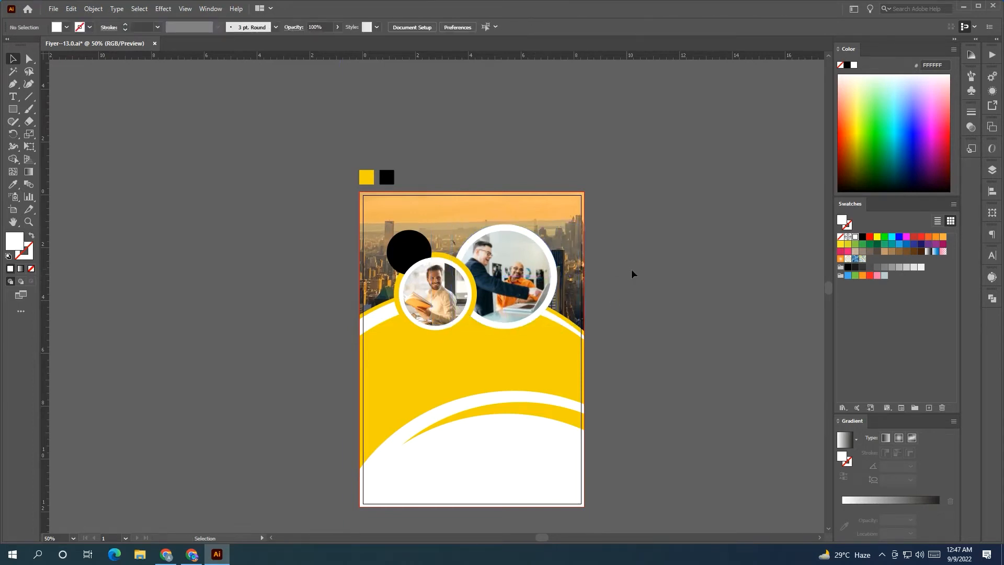
# Step: Shrink the black circle near the smaller photo to about 1.42 in wide
pyautogui.moveTo(632, 269); pyautogui.dragTo(633, 241)
pyautogui.moveTo(413, 221)
pyautogui.mouseDown()
pyautogui.moveTo(398, 200)
pyautogui.moveTo(414, 218)
pyautogui.mouseUp()
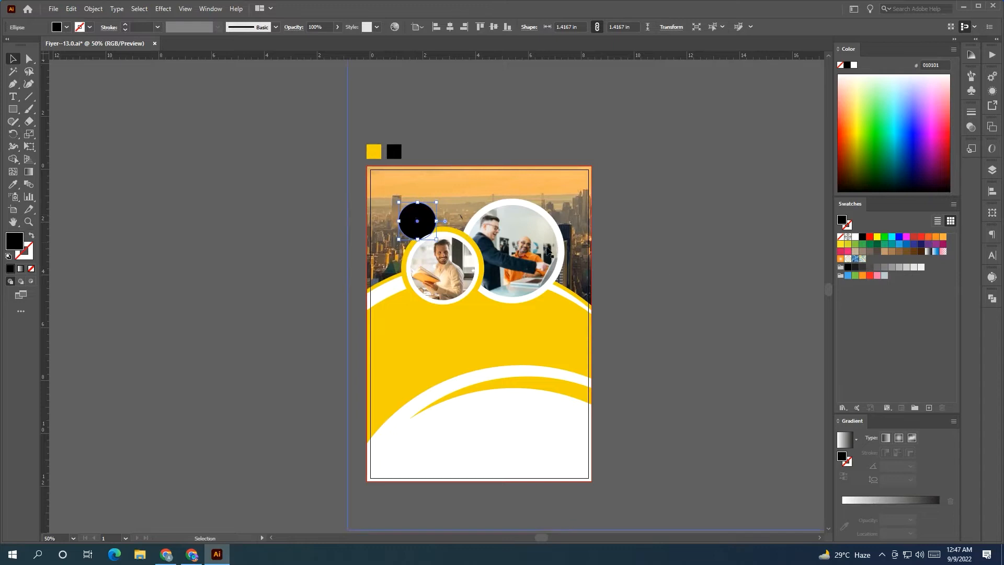
pyautogui.click(654, 267)
# Step: Move the prepared headline, logo, services and contact elements from the far pasteboard to beside the flyer artboard
pyautogui.moveTo(657, 269); pyautogui.dragTo(602, 263)
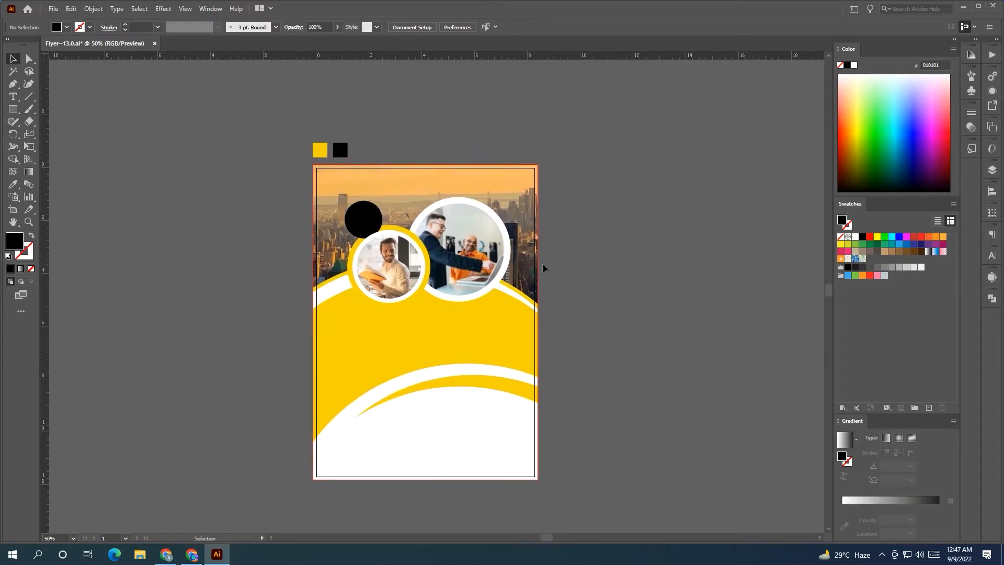
pyautogui.scroll(-3, 601, 280)
pyautogui.moveTo(445, 335); pyautogui.dragTo(458, 337)
pyautogui.moveTo(183, 389); pyautogui.dragTo(285, 275)
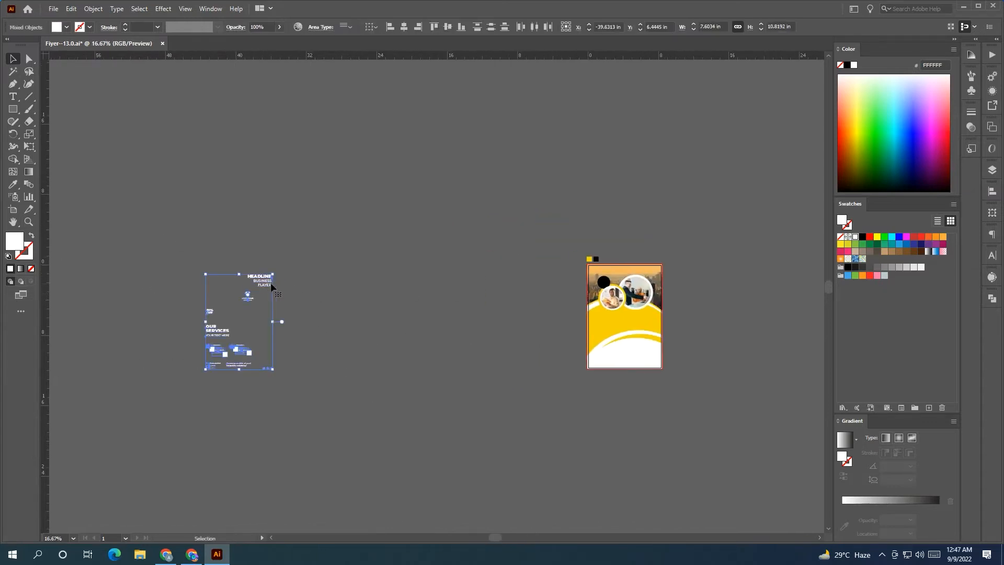
pyautogui.moveTo(264, 281); pyautogui.dragTo(546, 275)
pyautogui.click(574, 326)
pyautogui.scroll(2, 575, 327)
pyautogui.moveTo(575, 326); pyautogui.dragTo(360, 341)
pyautogui.scroll(1, 331, 344)
# Step: Move the white logo slightly down and to the right, beneath the headline text beside the artboard
pyautogui.click(242, 245)
pyautogui.click(227, 241)
pyautogui.moveTo(243, 244); pyautogui.dragTo(287, 261)
pyautogui.rightClick(366, 225)
pyautogui.moveTo(421, 342)
pyautogui.click(496, 341)
# Step: Create a 0.5 in white square on the pasteboard beside the flyer
pyautogui.click(71, 155)
pyautogui.click(335, 266)
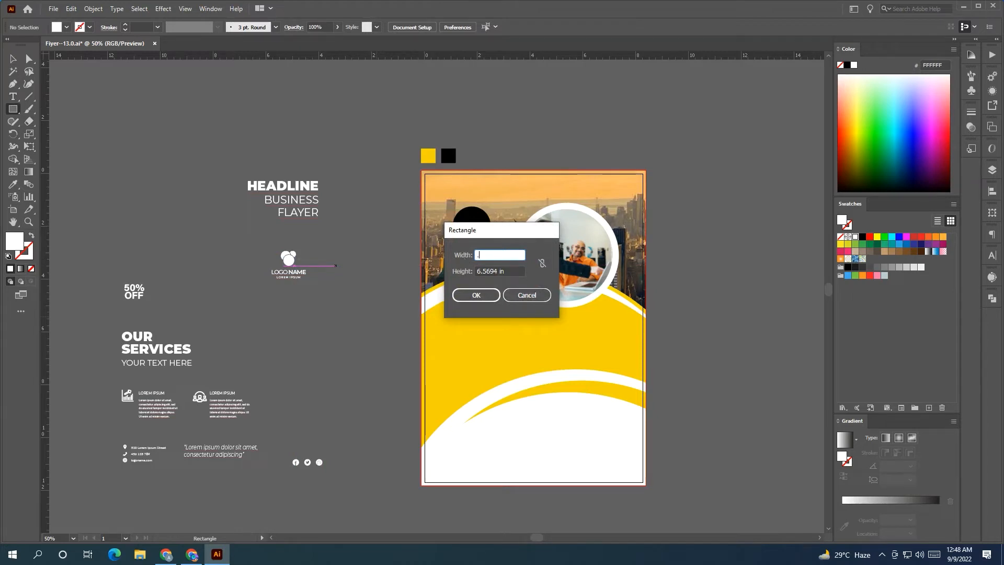
pyautogui.press('Tab')
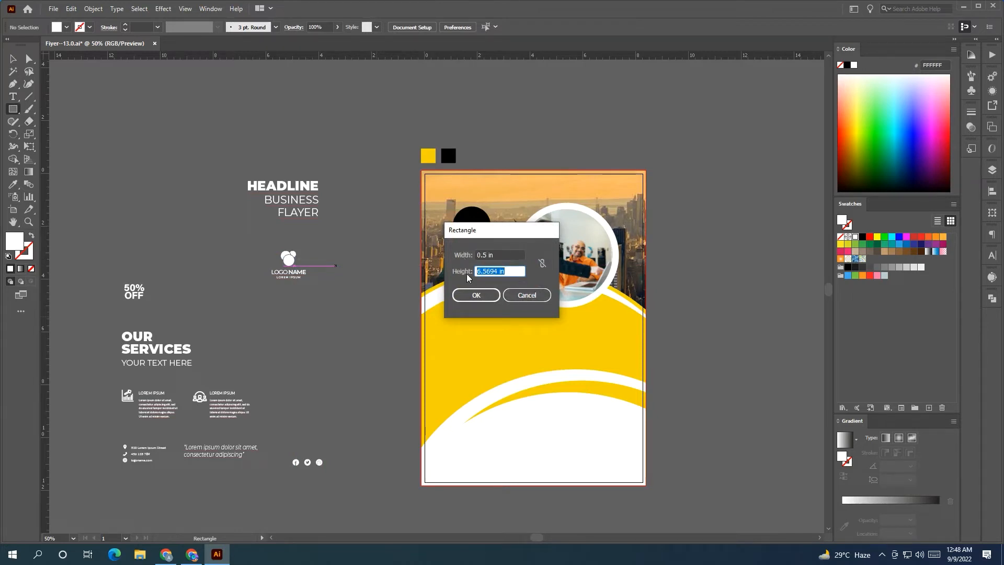
pyautogui.click(482, 297)
# Step: Place the white square exactly into the flyer's upper-left corner as a margin gauge
pyautogui.click(13, 59)
pyautogui.click(188, 122)
pyautogui.moveTo(342, 272); pyautogui.dragTo(429, 179)
pyautogui.click(375, 212)
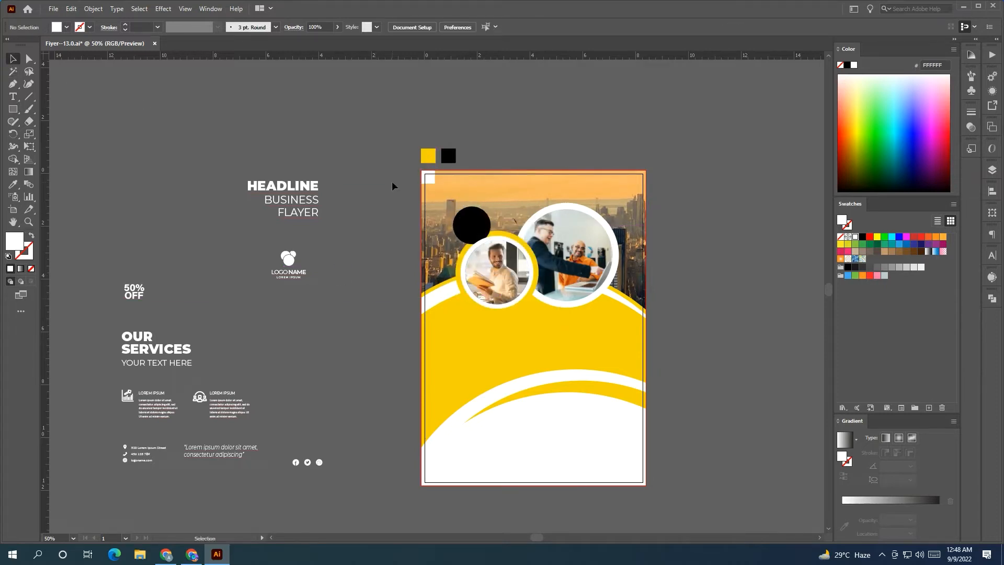
pyautogui.scroll(8, 428, 177)
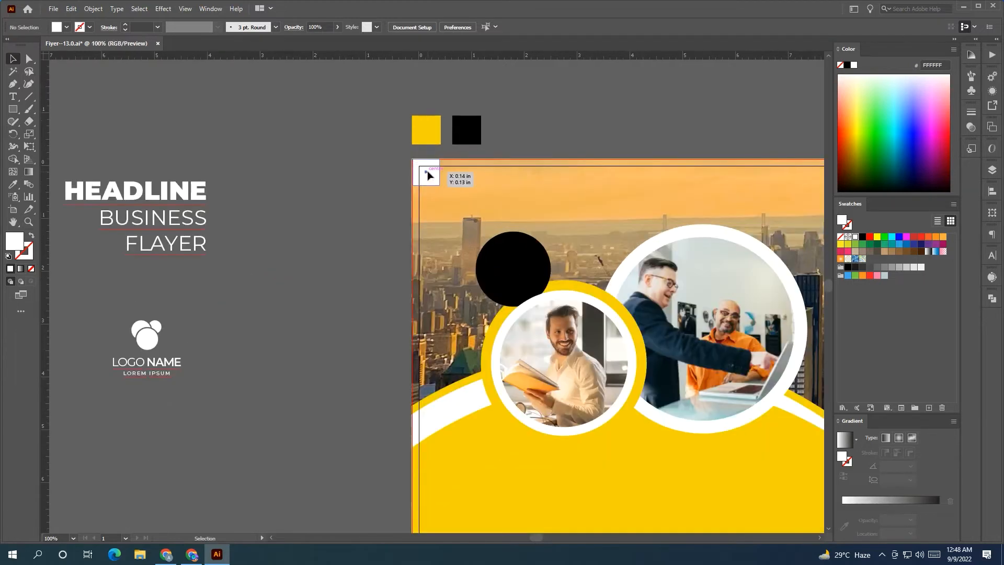
pyautogui.moveTo(429, 178); pyautogui.dragTo(383, 167)
pyautogui.click(237, 165)
pyautogui.scroll(-6, 236, 165)
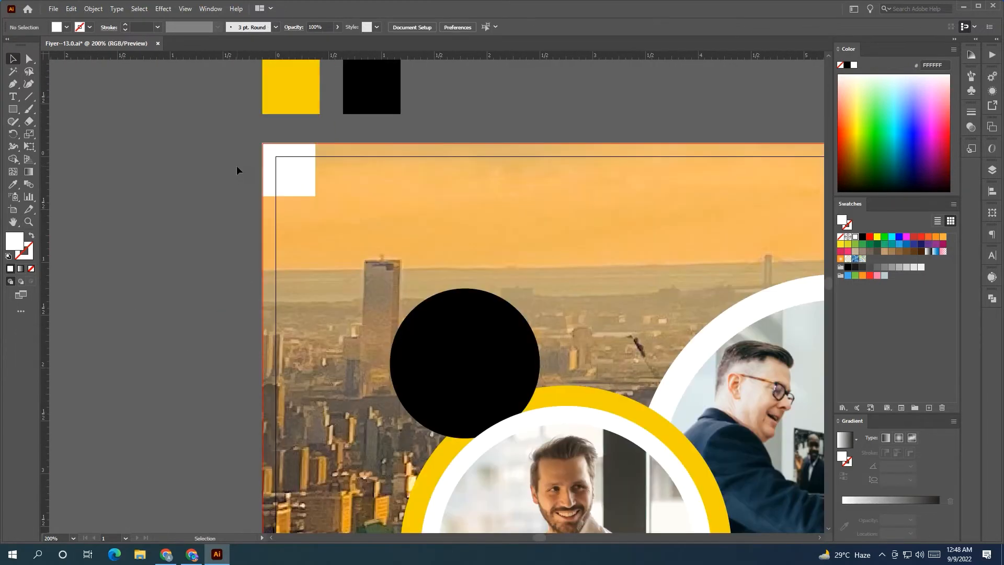
pyautogui.scroll(-3, 236, 178)
pyautogui.moveTo(227, 180); pyautogui.dragTo(275, 179)
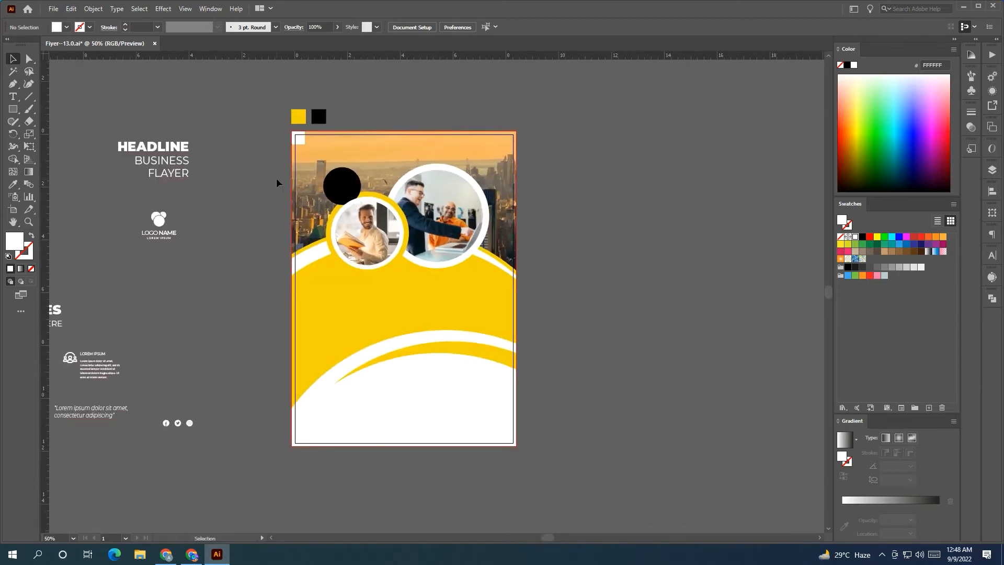
pyautogui.scroll(7, 296, 138)
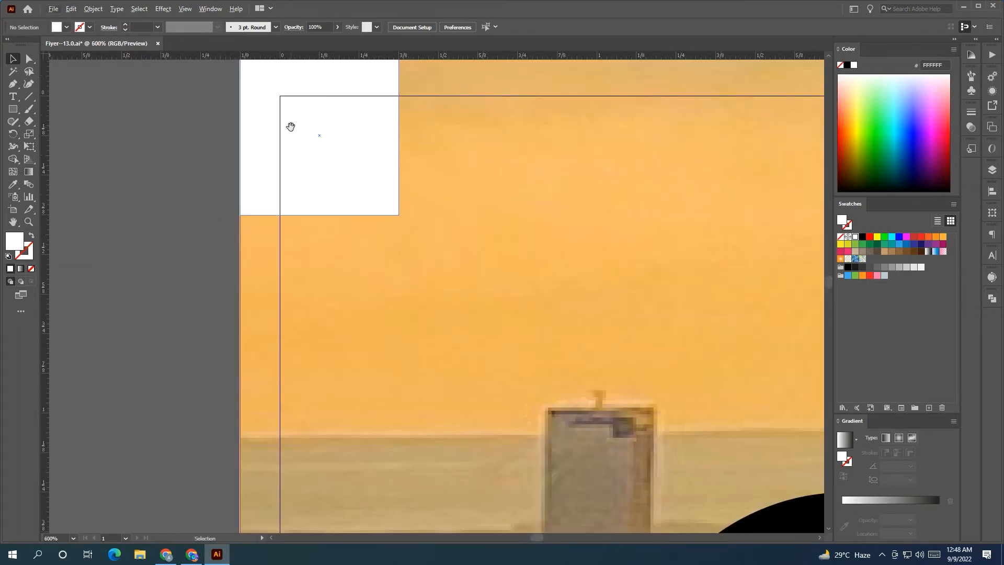
pyautogui.moveTo(291, 126); pyautogui.dragTo(296, 203)
pyautogui.scroll(-8, 296, 214)
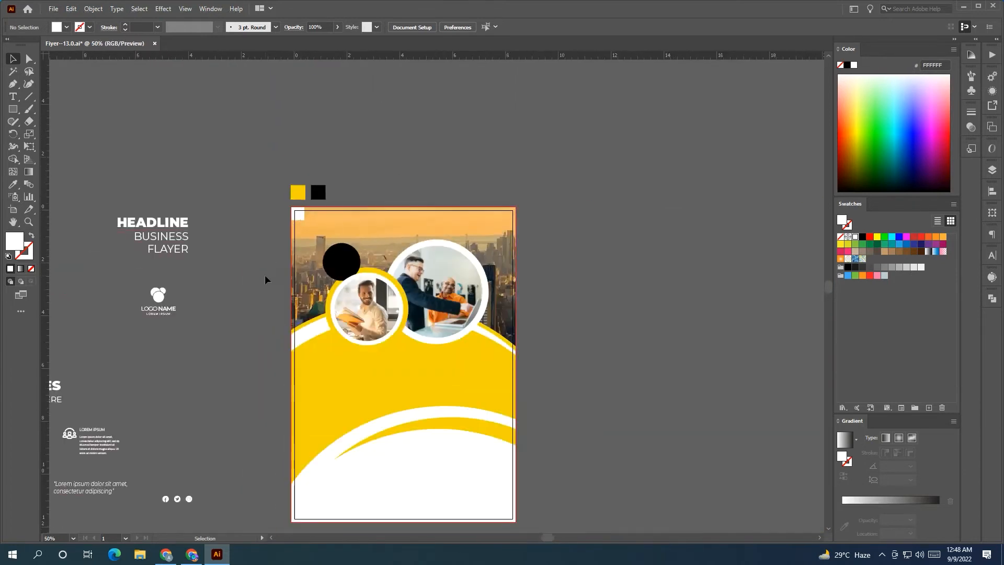
# Step: Add margin guides one square's width inside all four flyer edges, using the white square as a gauge, and delete the square
pyautogui.moveTo(341, 193); pyautogui.dragTo(478, 392)
pyautogui.scroll(2, 480, 394)
pyautogui.moveTo(475, 55); pyautogui.dragTo(469, 386)
pyautogui.scroll(-1, 451, 344)
pyautogui.moveTo(451, 344); pyautogui.dragTo(456, 409)
pyautogui.moveTo(275, 146); pyautogui.dragTo(271, 141)
pyautogui.click(267, 143)
pyautogui.press('Delete')
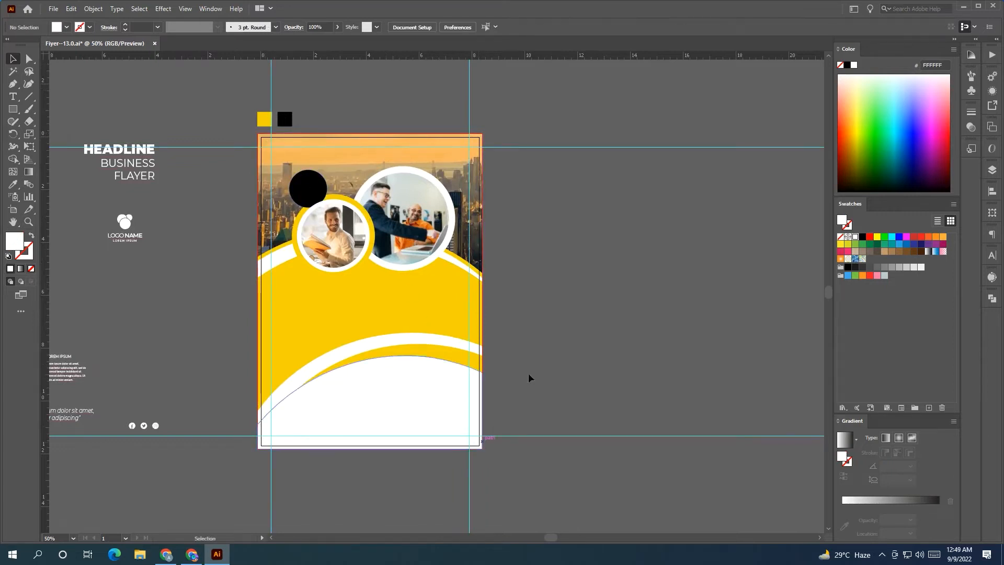
# Step: Set the logo text beside the flyer in the Acumin Variable Concept font
pyautogui.moveTo(529, 377); pyautogui.dragTo(601, 366)
pyautogui.click(191, 235)
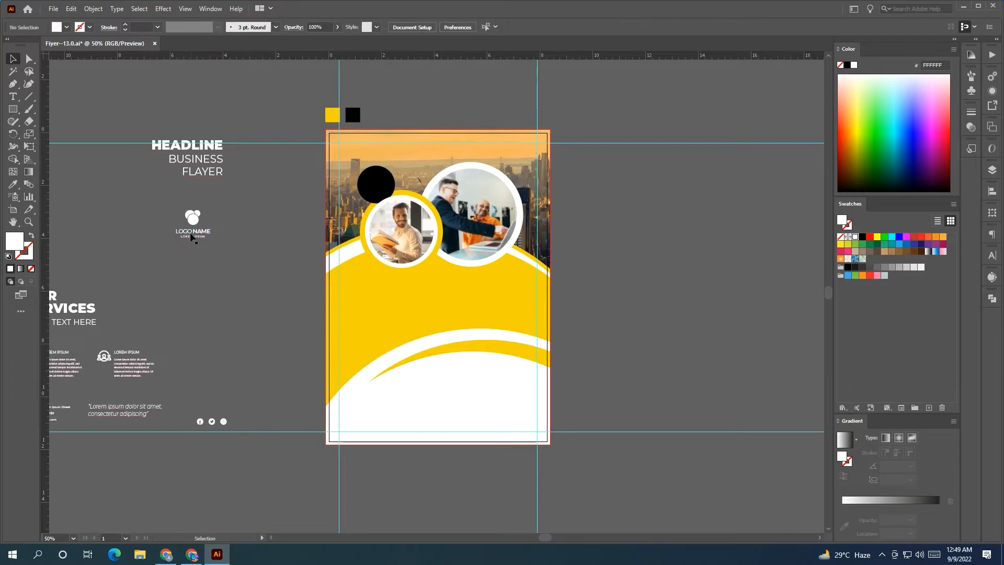
pyautogui.click(419, 27)
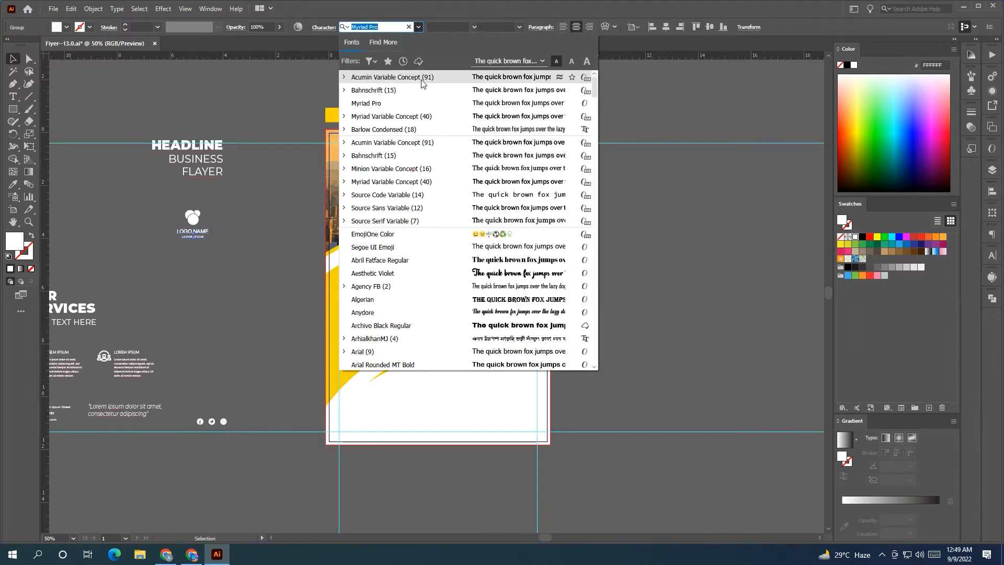
pyautogui.click(420, 79)
pyautogui.click(419, 28)
# Step: Move the logo onto the flyer, fit it to the upper-left corner of the margin guides and shrink it slightly
pyautogui.click(207, 234)
pyautogui.moveTo(197, 220); pyautogui.dragTo(356, 152)
pyautogui.scroll(2, 357, 161)
pyautogui.press('Left')
pyautogui.press('Left')
pyautogui.press('Left')
pyautogui.press('Left')
pyautogui.press('Up')
pyautogui.press('Up')
pyautogui.moveTo(369, 168); pyautogui.dragTo(366, 165)
# Step: Ungroup the logo and increase the font weight of its two text lines
pyautogui.hotkey('ctrl', 'shift', 'g')
pyautogui.click(354, 166)
pyautogui.click(356, 152)
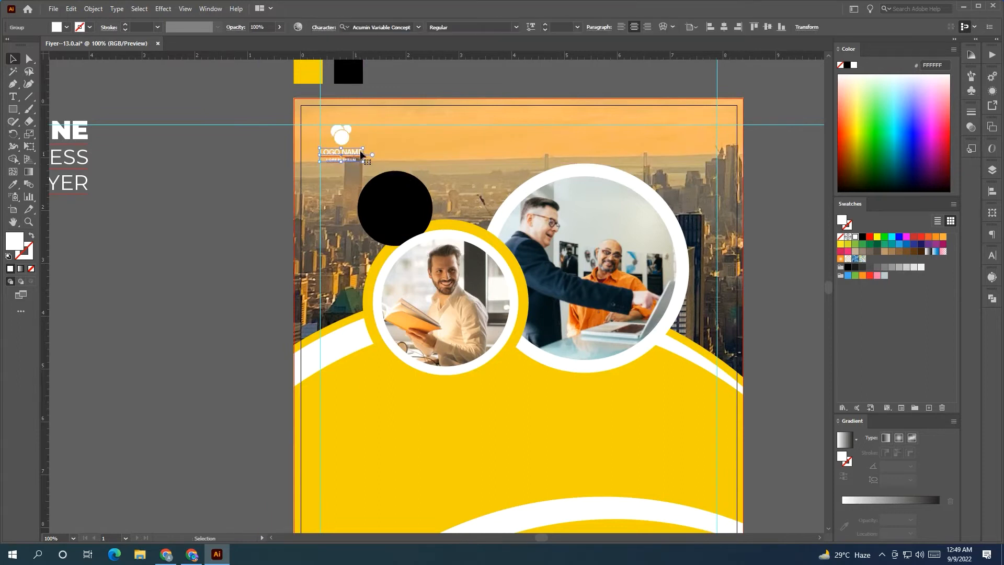
pyautogui.click(531, 27)
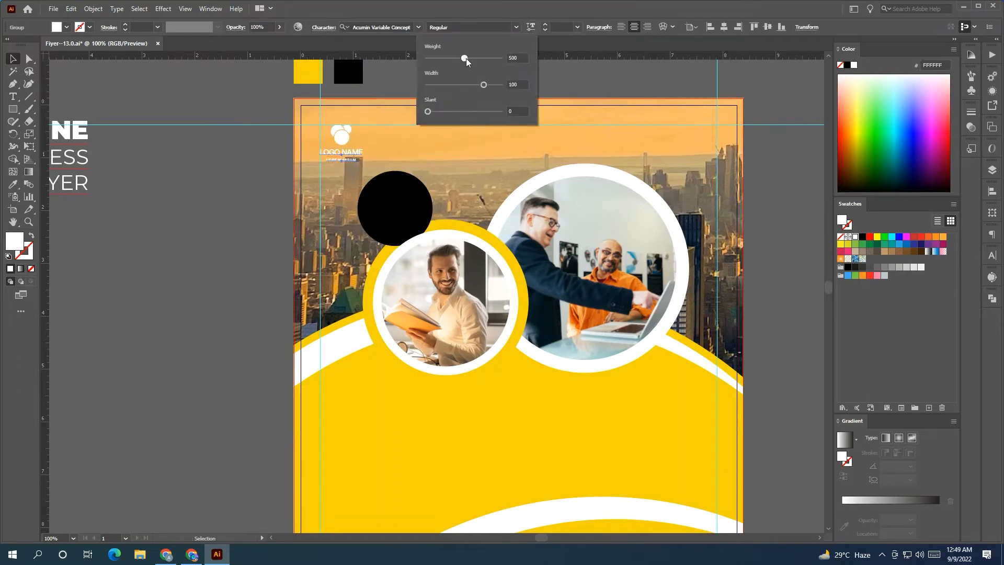
pyautogui.moveTo(480, 63); pyautogui.dragTo(480, 63)
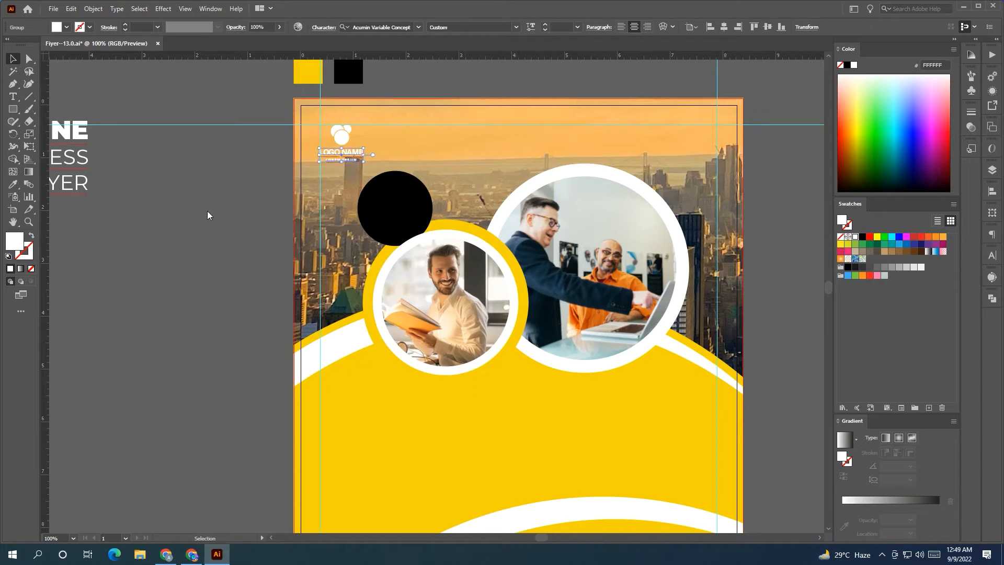
pyautogui.click(157, 199)
# Step: Ungroup the logo's text lines and set the LOREM IPSUM line's font weight to 412
pyautogui.scroll(4, 337, 137)
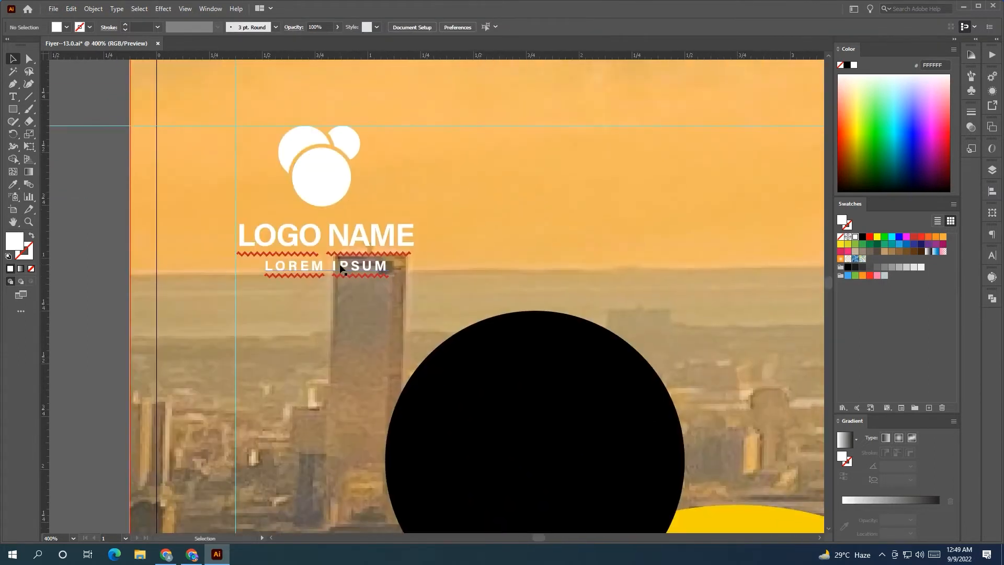
pyautogui.rightClick(340, 265)
pyautogui.click(392, 352)
pyautogui.click(127, 307)
pyautogui.click(309, 267)
pyautogui.rightClick(345, 246)
pyautogui.click(384, 333)
pyautogui.click(332, 291)
pyautogui.click(328, 269)
pyautogui.click(530, 27)
pyautogui.moveTo(496, 54); pyautogui.dragTo(468, 58)
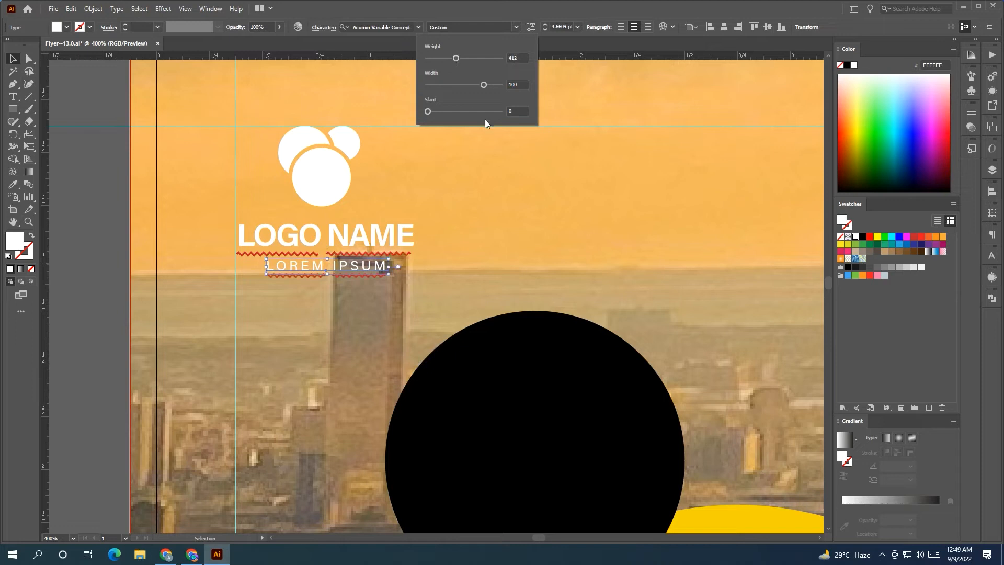
pyautogui.click(75, 192)
# Step: Group the LOGO NAME and LOREM IPSUM lines together again
pyautogui.keyDown('shift'); pyautogui.click(295, 236); pyautogui.keyUp('shift')
pyautogui.hotkey('ctrl', 'g')
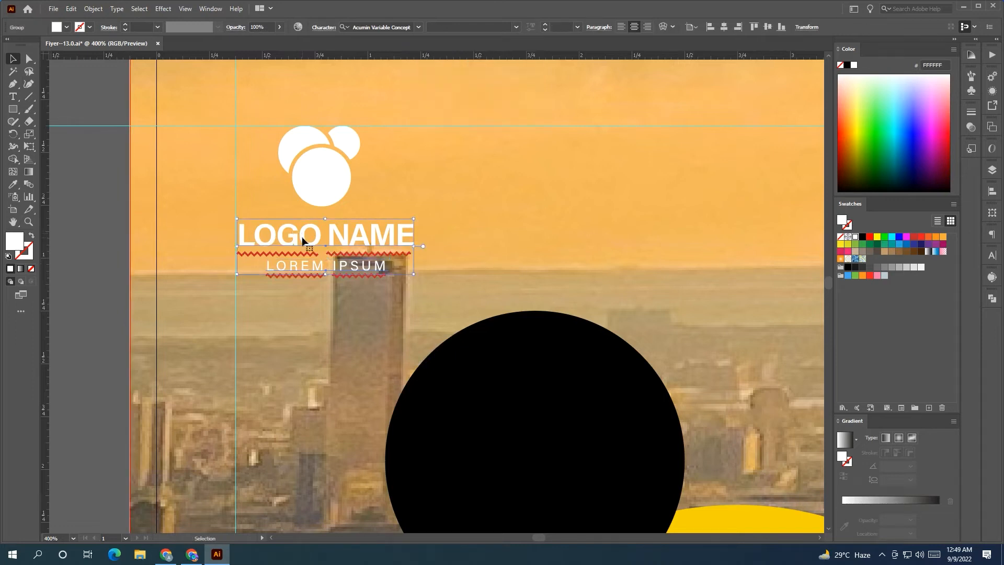
pyautogui.click(334, 178)
pyautogui.click(58, 266)
# Step: Move the 50% OFF text beneath the headline beside the flyer and set it in Acumin Variable Concept Bold
pyautogui.scroll(-7, 147, 255)
pyautogui.moveTo(158, 298); pyautogui.dragTo(333, 306)
pyautogui.scroll(3, 280, 243)
pyautogui.scroll(-2, 283, 241)
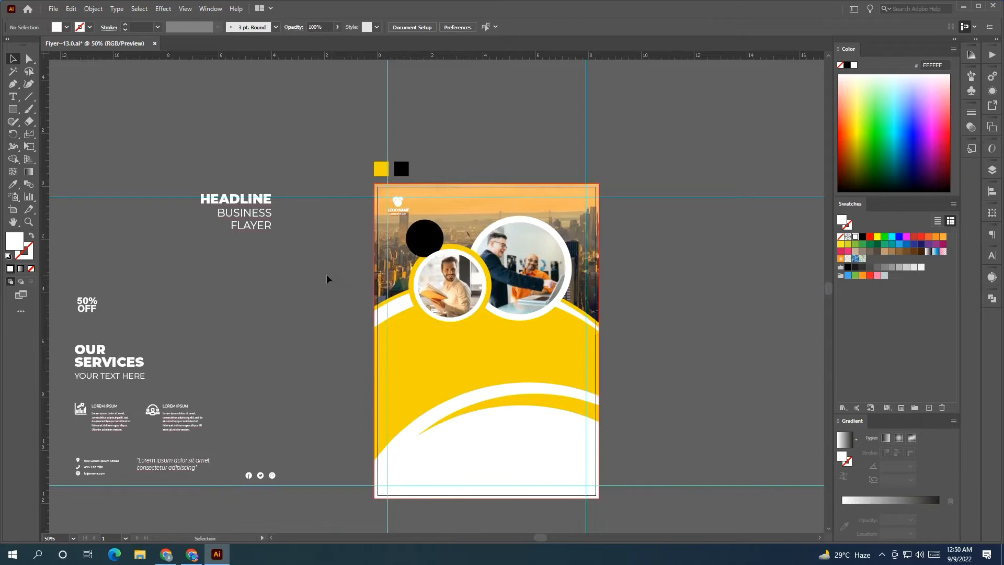
pyautogui.moveTo(84, 304); pyautogui.dragTo(212, 294)
pyautogui.click(258, 329)
pyautogui.click(212, 292)
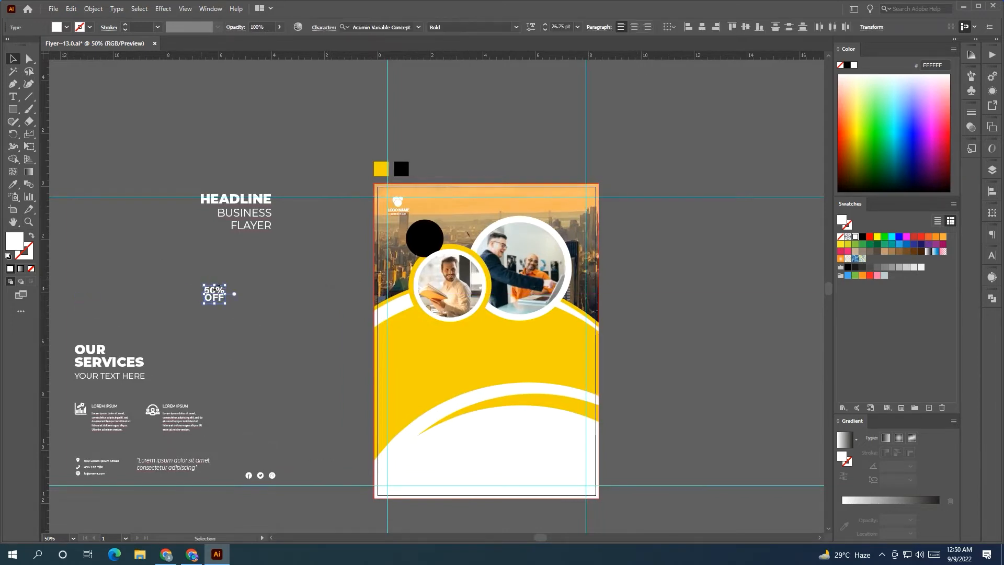
# Step: Move the OFF line closer beneath 50% and enlarge it to match the width of the line above
pyautogui.click(210, 303)
pyautogui.scroll(2, 211, 299)
pyautogui.moveTo(329, 322); pyautogui.dragTo(325, 326)
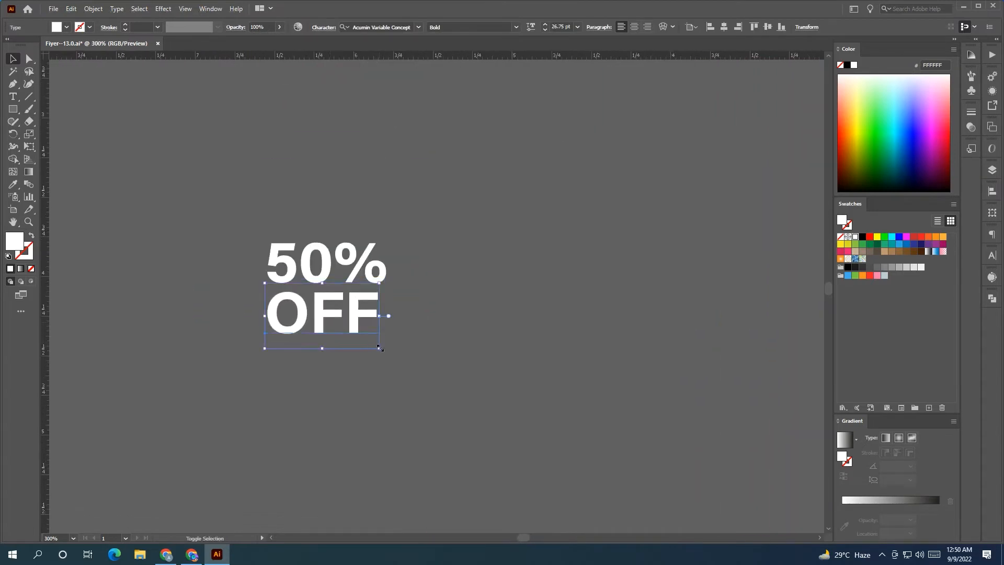
pyautogui.moveTo(379, 348)
pyautogui.mouseDown()
pyautogui.moveTo(332, 335)
pyautogui.moveTo(396, 354)
pyautogui.mouseUp()
pyautogui.scroll(-5, 337, 286)
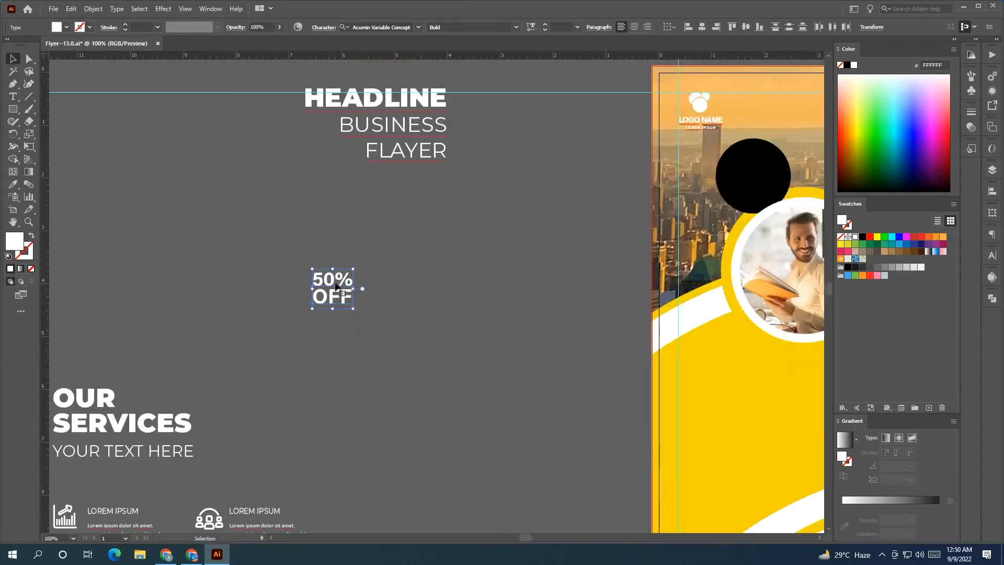
# Step: Move the 50% OFF text onto the flyer's black circle and bring it to the front
pyautogui.moveTo(337, 287); pyautogui.dragTo(547, 234)
pyautogui.rightClick(546, 234)
pyautogui.moveTo(682, 414)
pyautogui.click(740, 408)
pyautogui.scroll(2, 473, 272)
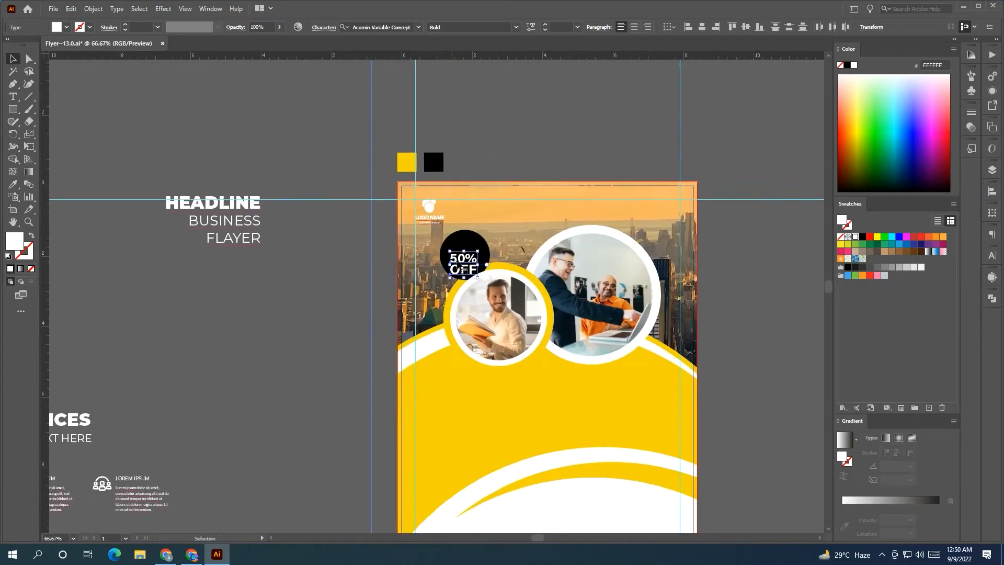
pyautogui.moveTo(467, 264); pyautogui.dragTo(470, 253)
# Step: Group the 50% OFF text and center it horizontally and vertically within the black circle
pyautogui.hotkey('ctrl', 'g')
pyautogui.keyDown('shift'); pyautogui.click(476, 232); pyautogui.keyUp('shift')
pyautogui.click(475, 231)
pyautogui.click(354, 27)
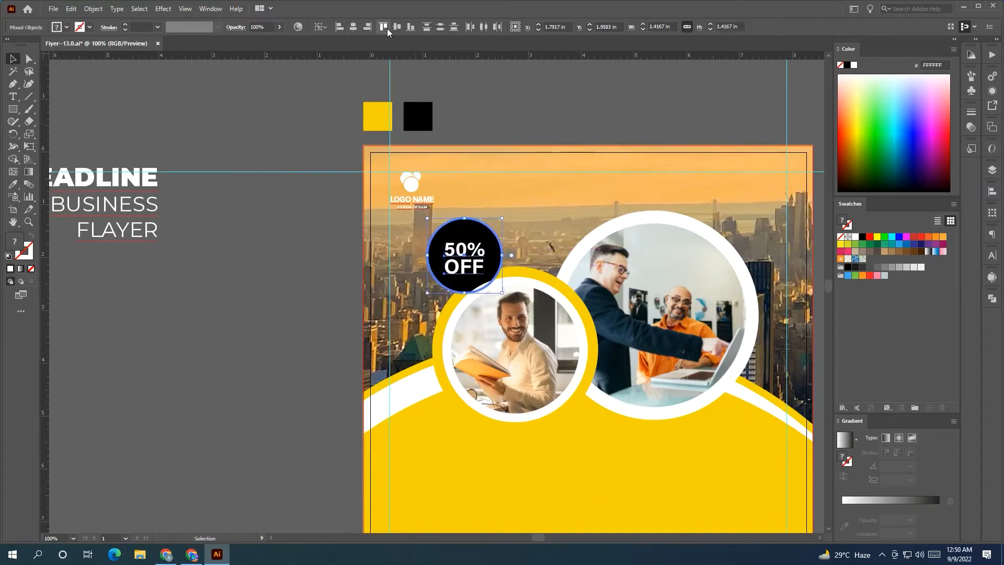
pyautogui.click(396, 27)
pyautogui.click(339, 279)
# Step: Ungroup the 50% OFF text and fill the word OFF with the flyer's yellow
pyautogui.click(462, 273)
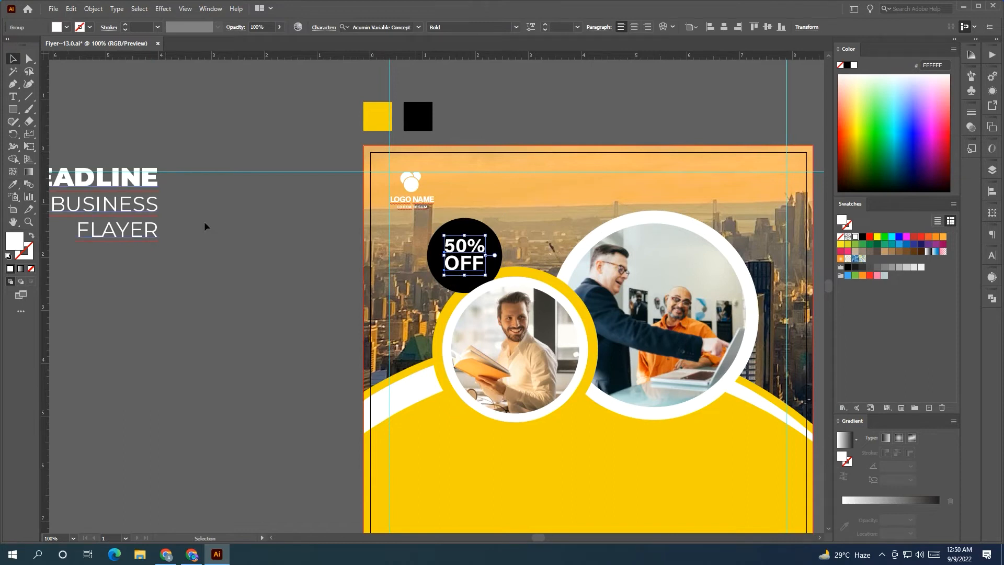
pyautogui.rightClick(455, 256)
pyautogui.click(504, 352)
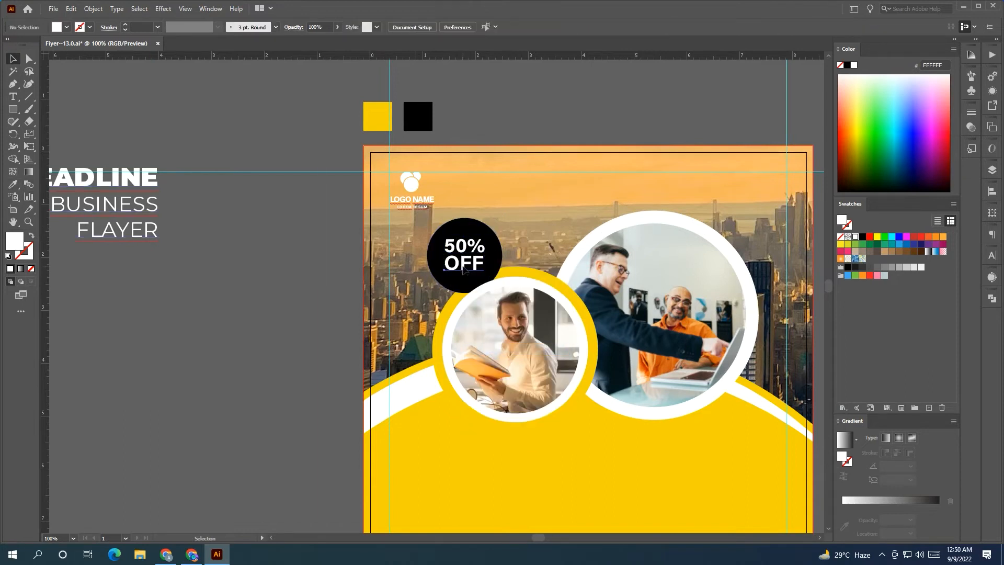
pyautogui.click(14, 184)
pyautogui.click(488, 432)
pyautogui.hotkey('ctrl', 'shift', 'a')
pyautogui.moveTo(222, 330); pyautogui.dragTo(140, 321)
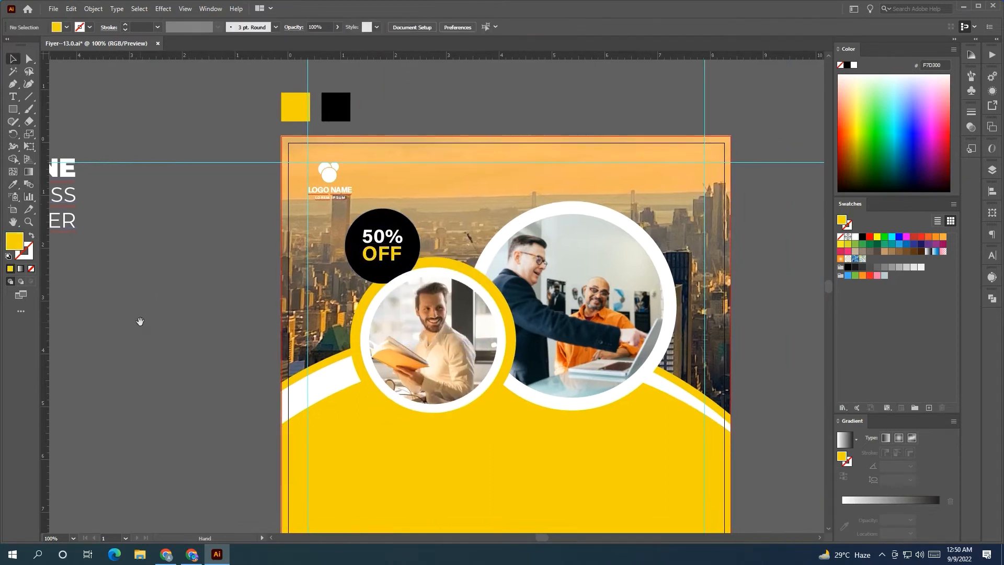
pyautogui.click(376, 226)
pyautogui.press('v')
pyautogui.click(220, 285)
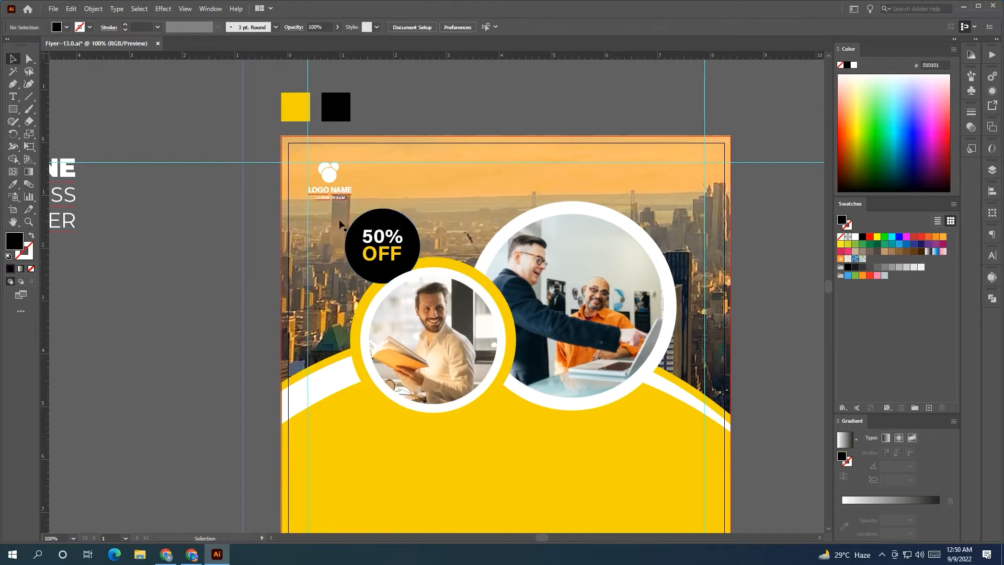
# Step: Duplicate the black badge circle in place and scale the copies down concentrically, the smaller to about 1.11 in
pyautogui.click(382, 220)
pyautogui.click(71, 7)
pyautogui.click(86, 60)
pyautogui.click(71, 7)
pyautogui.click(89, 93)
pyautogui.moveTo(419, 208); pyautogui.dragTo(417, 212)
pyautogui.click(71, 9)
pyautogui.click(116, 81)
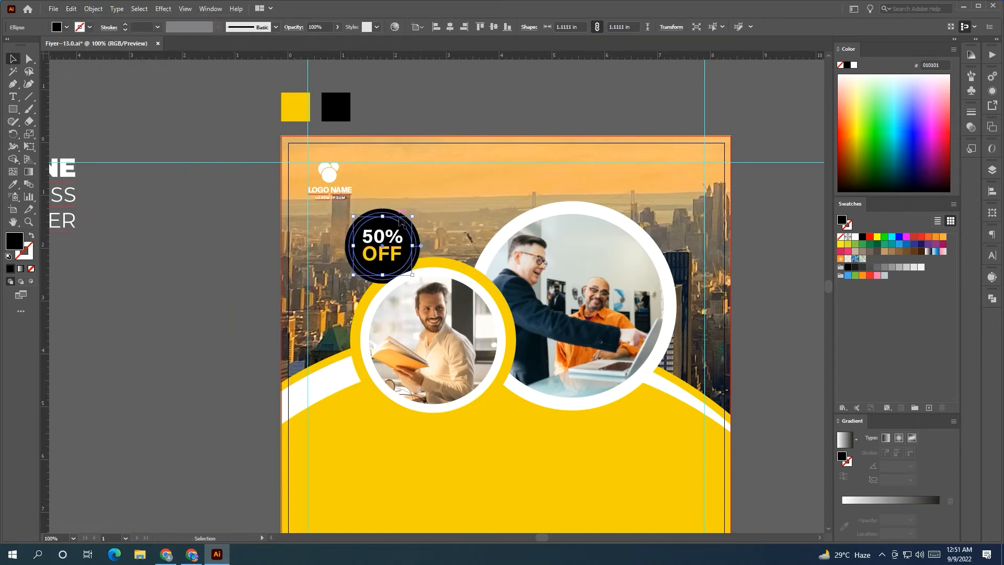
# Step: Fill a copied badge circle white and fine-tune the inner circle's size to leave a thin white ring
pyautogui.click(855, 237)
pyautogui.click(771, 268)
pyautogui.scroll(-2, 356, 191)
pyautogui.scroll(2, 337, 183)
pyautogui.click(340, 235)
pyautogui.moveTo(354, 175); pyautogui.dragTo(357, 174)
pyautogui.click(130, 260)
pyautogui.scroll(-3, 130, 259)
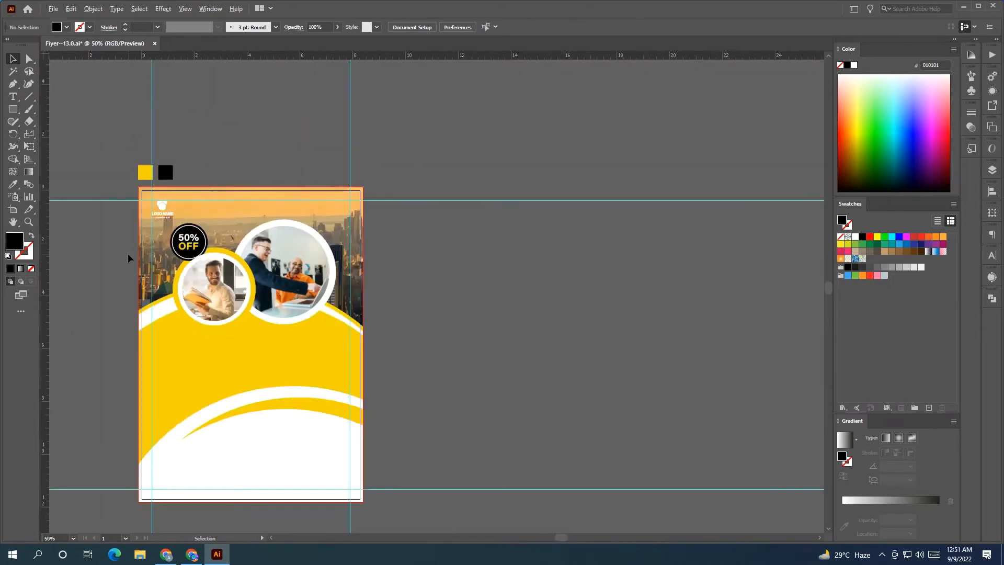
# Step: Shift the complete 50% OFF badge slightly up and to the left, away from the smaller photo
pyautogui.moveTo(128, 255); pyautogui.dragTo(243, 199)
pyautogui.scroll(2, 249, 222)
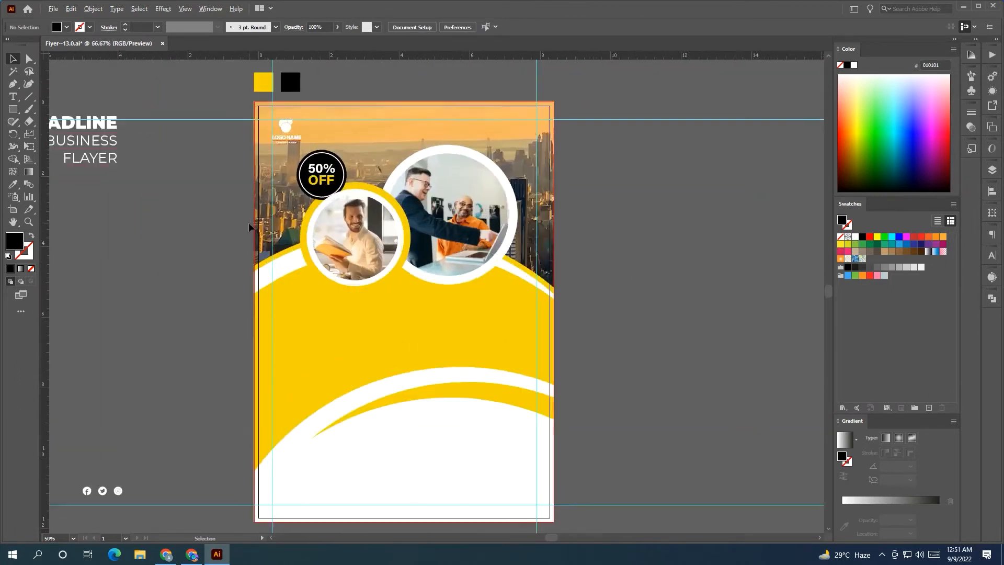
pyautogui.scroll(3, 389, 174)
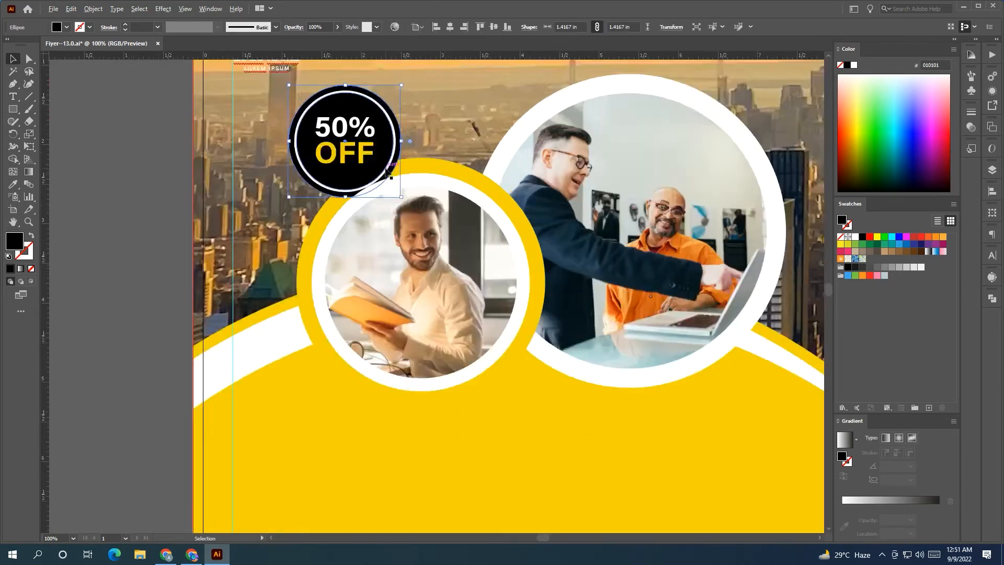
pyautogui.click(332, 100)
pyautogui.moveTo(338, 121); pyautogui.dragTo(332, 118)
pyautogui.hotkey('ctrl', 'z')
pyautogui.keyDown('shift'); pyautogui.click(368, 157); pyautogui.keyUp('shift')
pyautogui.moveTo(367, 156); pyautogui.dragTo(360, 157)
pyautogui.scroll(-4, 367, 161)
pyautogui.click(219, 234)
# Step: Move the OUR SERVICES text block onto the flyer's yellow area, bring it to the front and align it to the left guide
pyautogui.scroll(-2, 282, 227)
pyautogui.moveTo(279, 229); pyautogui.dragTo(288, 248)
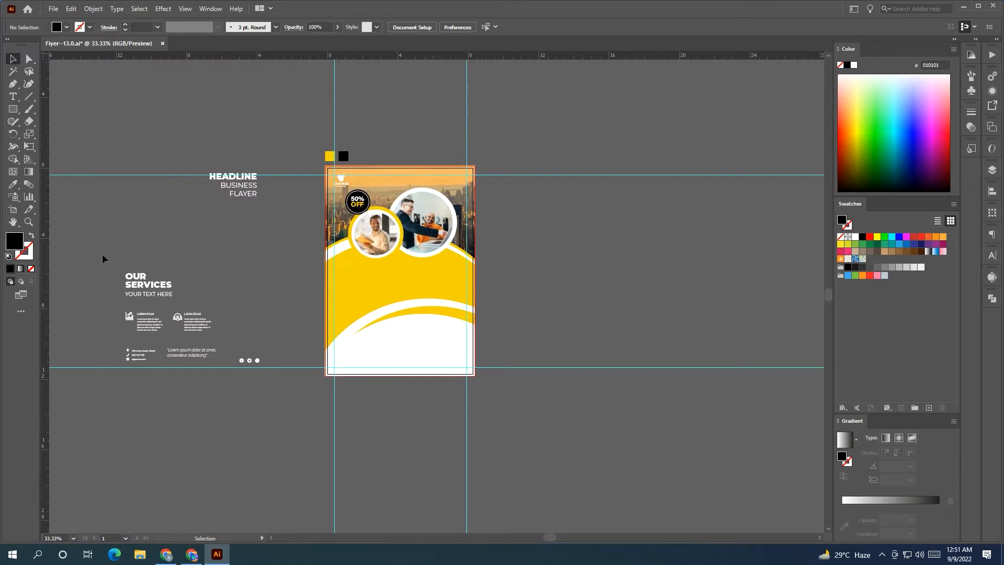
pyautogui.click(140, 281)
pyautogui.moveTo(140, 282); pyautogui.dragTo(356, 281)
pyautogui.rightClick(355, 282)
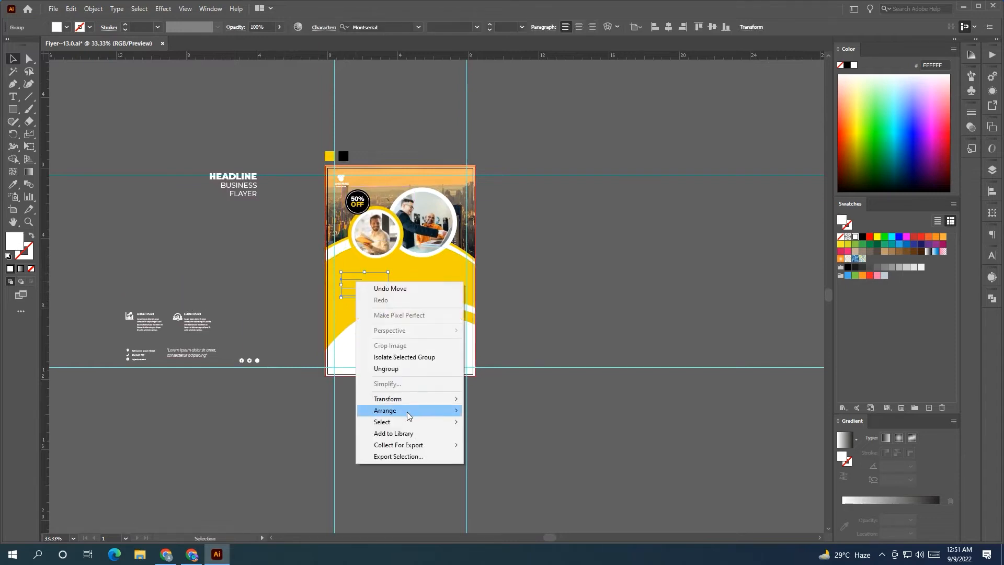
pyautogui.click(486, 411)
pyautogui.scroll(1, 422, 364)
pyautogui.moveTo(328, 246); pyautogui.dragTo(319, 242)
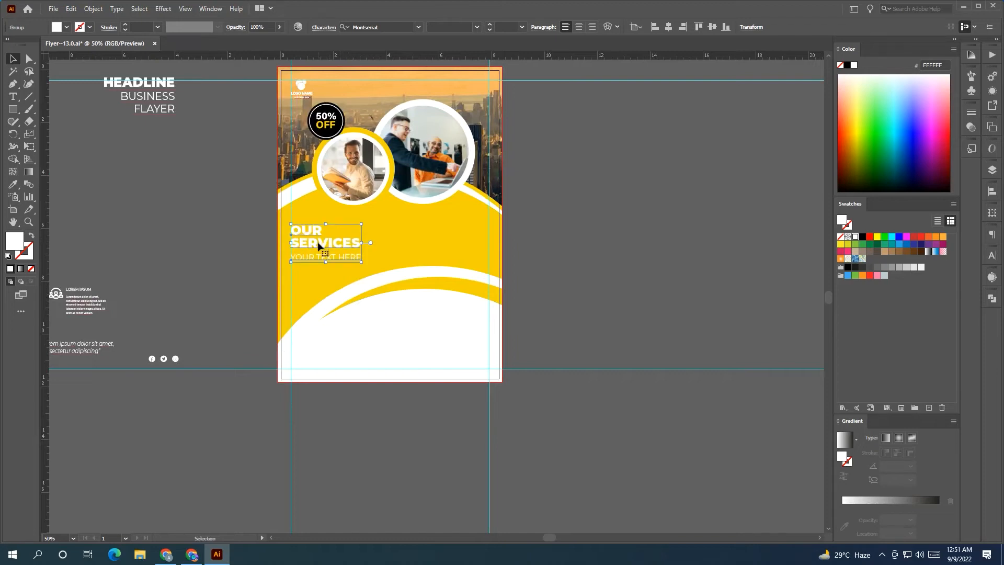
pyautogui.hotkey('shift', 'Up')
# Step: Nudge the OUR SERVICES text block slightly up and ungroup it into separate text objects
pyautogui.click(339, 255)
pyautogui.click(307, 226)
pyautogui.rightClick(307, 226)
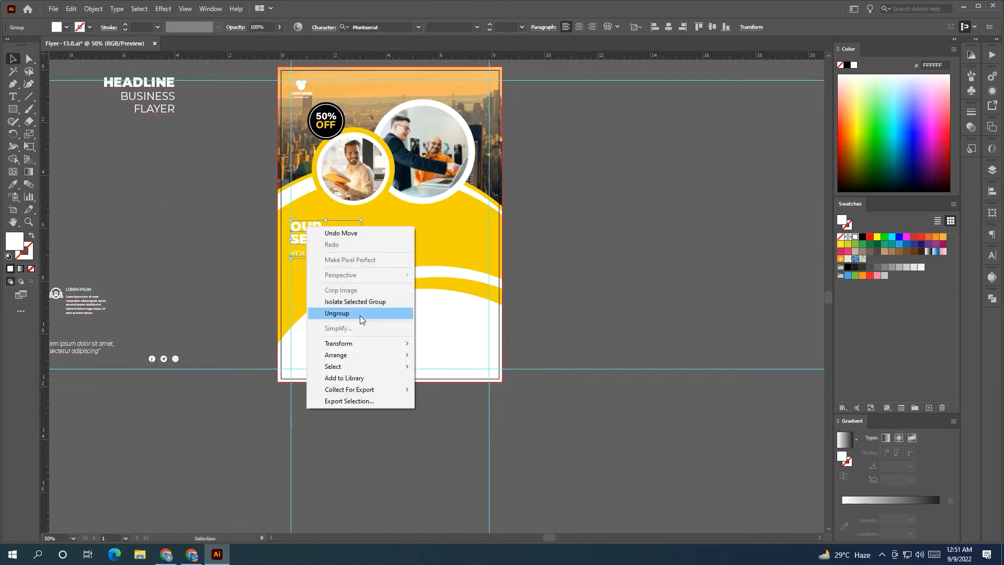
pyautogui.click(362, 317)
pyautogui.click(194, 270)
# Step: Try to fill the word OUR and the YOUR TEXT HERE line in the services block black
pyautogui.click(310, 223)
pyautogui.rightClick(310, 223)
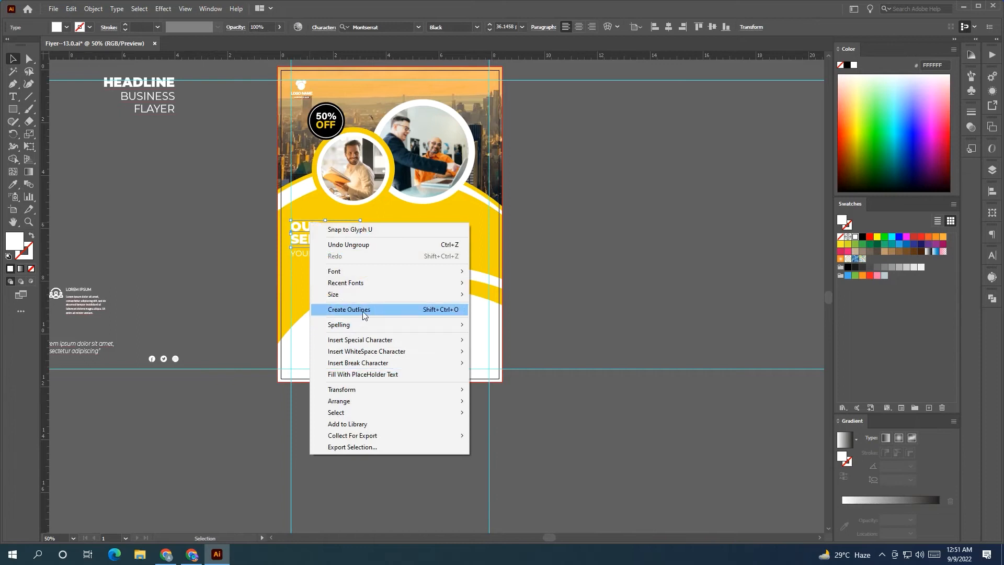
pyautogui.click(253, 328)
pyautogui.click(13, 97)
pyautogui.moveTo(292, 227); pyautogui.dragTo(349, 251)
pyautogui.click(862, 237)
pyautogui.click(14, 59)
pyautogui.click(175, 266)
pyautogui.click(253, 258)
pyautogui.scroll(-1, 172, 251)
# Step: Undo the black fills on the services text
pyautogui.moveTo(138, 244); pyautogui.dragTo(221, 267)
pyautogui.hotkey('ctrl', 'z')
pyautogui.hotkey('ctrl', 'z')
pyautogui.hotkey('ctrl', 'z')
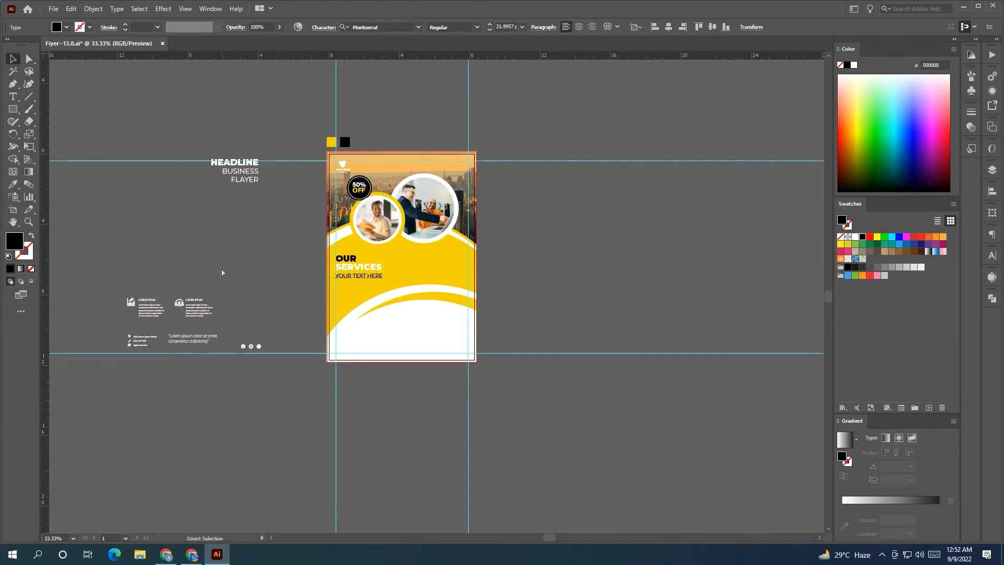
pyautogui.click(243, 278)
pyautogui.hotkey('ctrl', 'shift', 'z')
pyautogui.click(243, 278)
pyautogui.hotkey('ctrl', 'z')
pyautogui.click(246, 278)
pyautogui.click(342, 275)
pyautogui.click(720, 290)
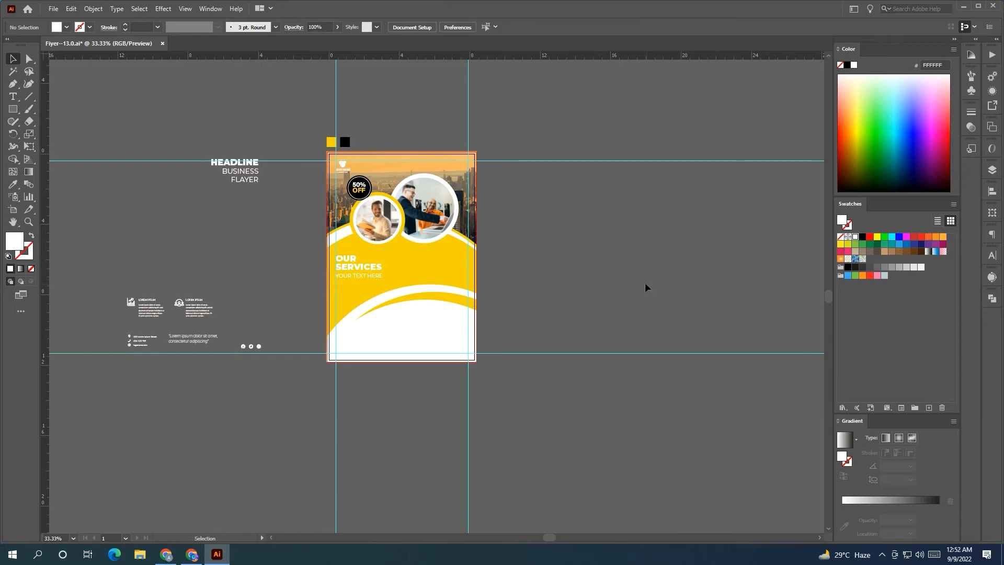
# Step: Fill only the word SERVICES in the services heading with black
pyautogui.scroll(1, 399, 295)
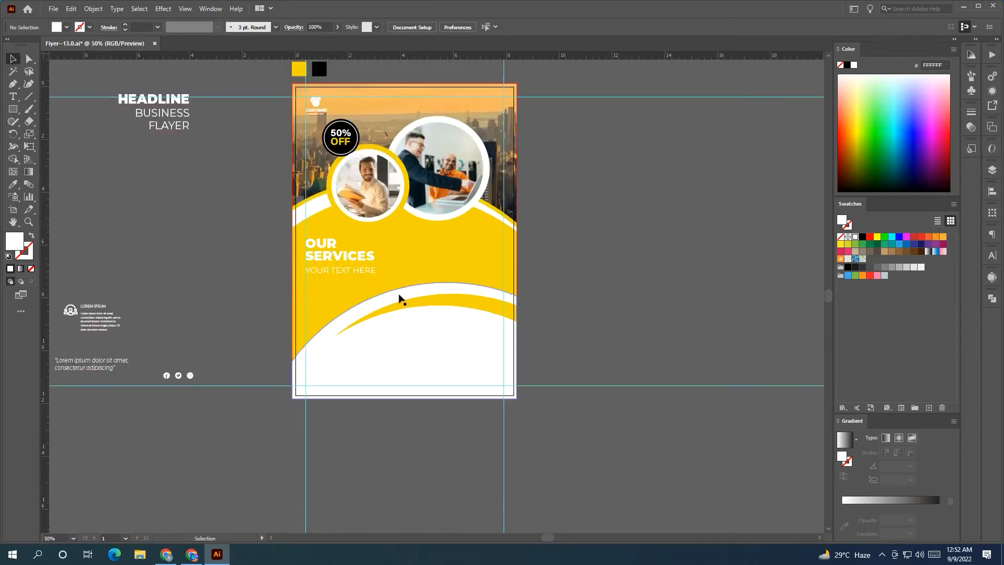
pyautogui.click(13, 96)
pyautogui.moveTo(380, 256); pyautogui.dragTo(305, 256)
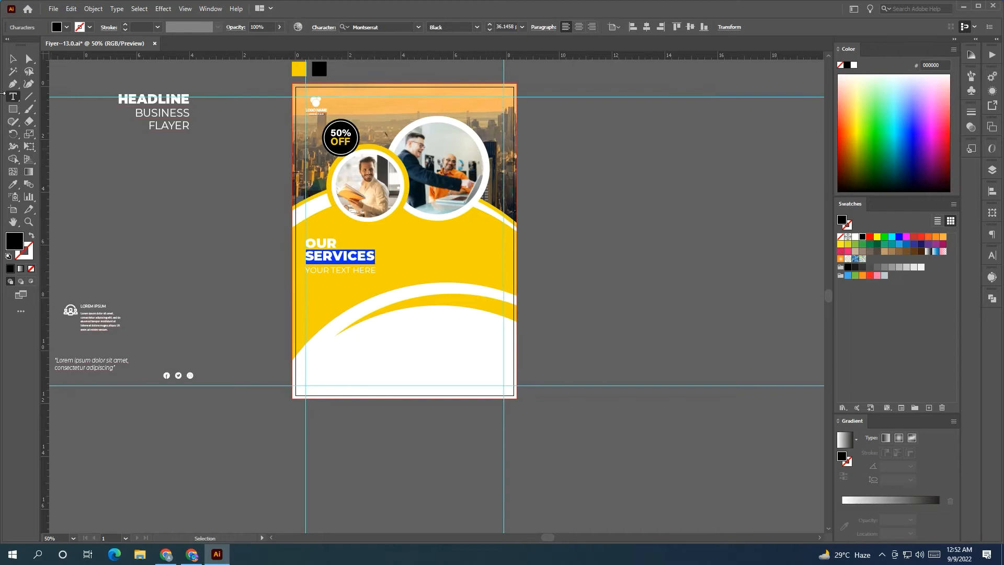
pyautogui.click(13, 59)
pyautogui.click(143, 305)
pyautogui.moveTo(148, 318); pyautogui.dragTo(235, 334)
# Step: Set the leading of the OUR SERVICES heading to 37 pt
pyautogui.click(411, 271)
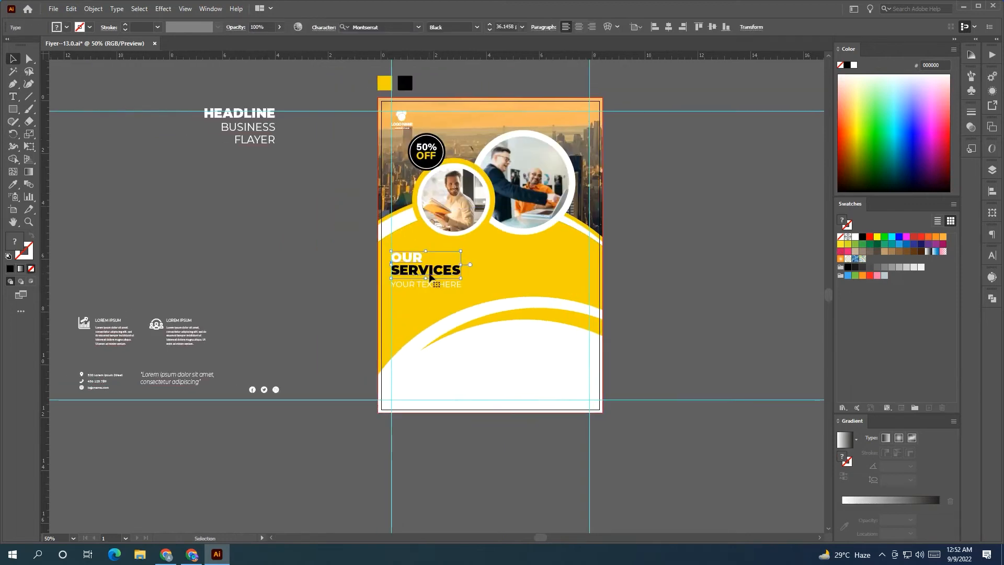
pyautogui.click(993, 258)
pyautogui.click(956, 297)
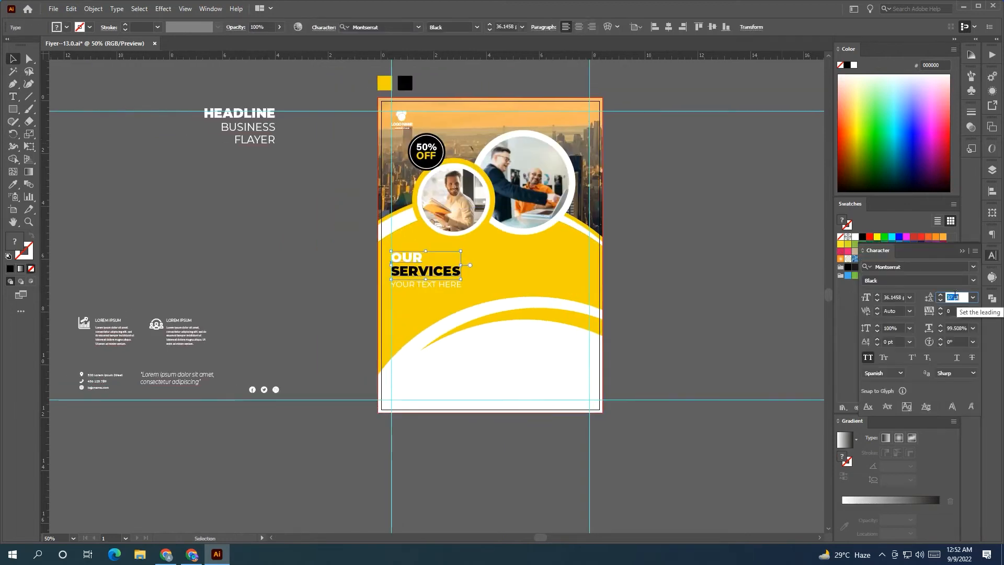
pyautogui.click(275, 282)
# Step: Draw a straight horizontal line about 2.14 in long under YOUR TEXT HERE, starting at the left guide
pyautogui.moveTo(275, 282)
pyautogui.mouseDown()
pyautogui.moveTo(282, 300)
pyautogui.moveTo(291, 289)
pyautogui.mouseUp()
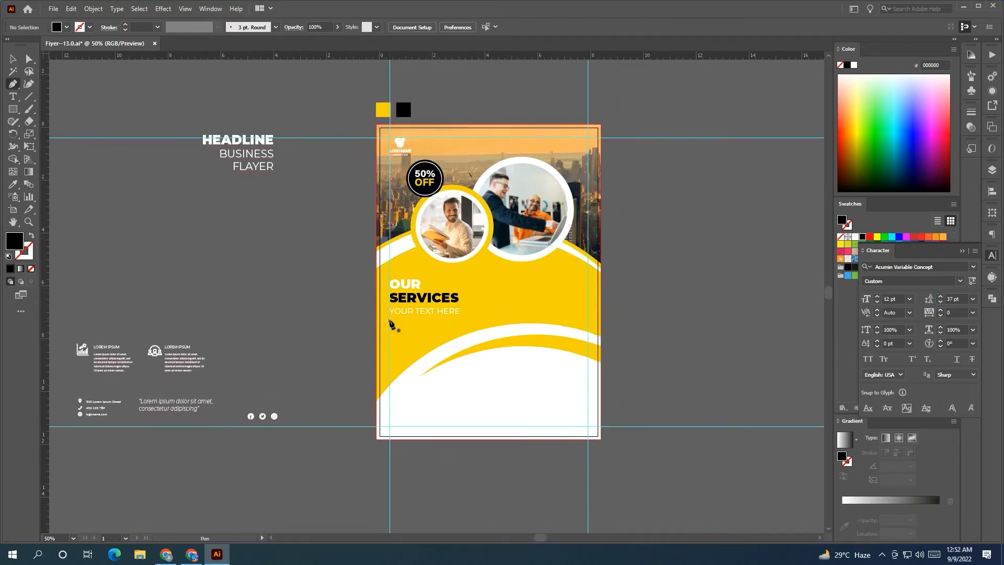
pyautogui.click(389, 320)
pyautogui.click(446, 319)
pyautogui.click(13, 60)
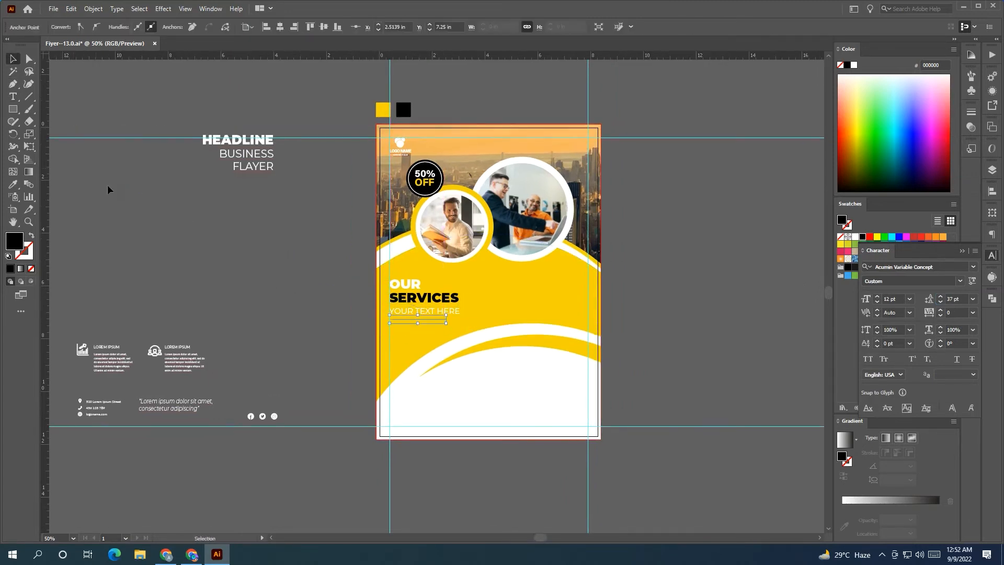
pyautogui.click(107, 187)
# Step: Give the line under YOUR TEXT HERE a white 0.75 pt stroke and no fill
pyautogui.click(433, 319)
pyautogui.click(125, 26)
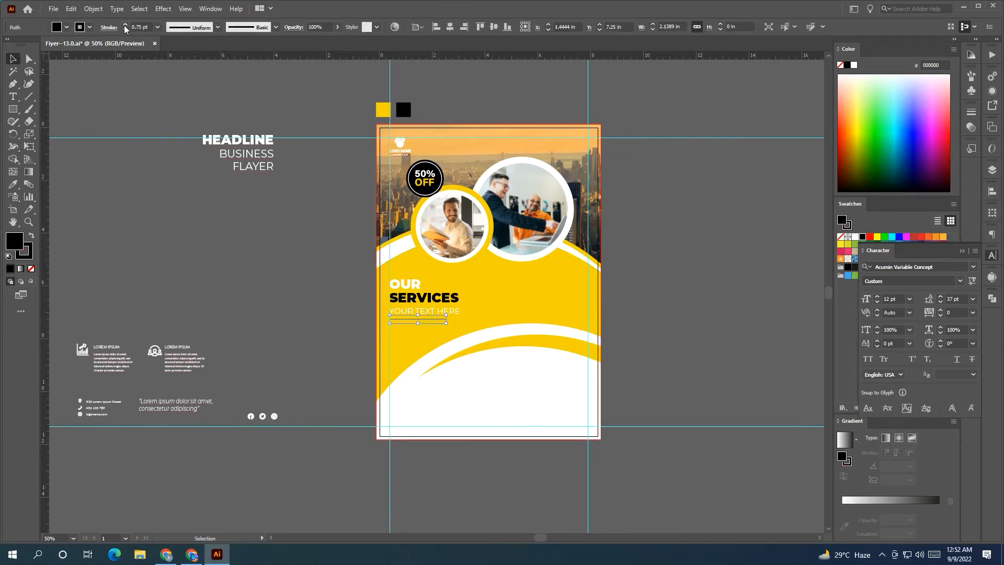
pyautogui.click(855, 237)
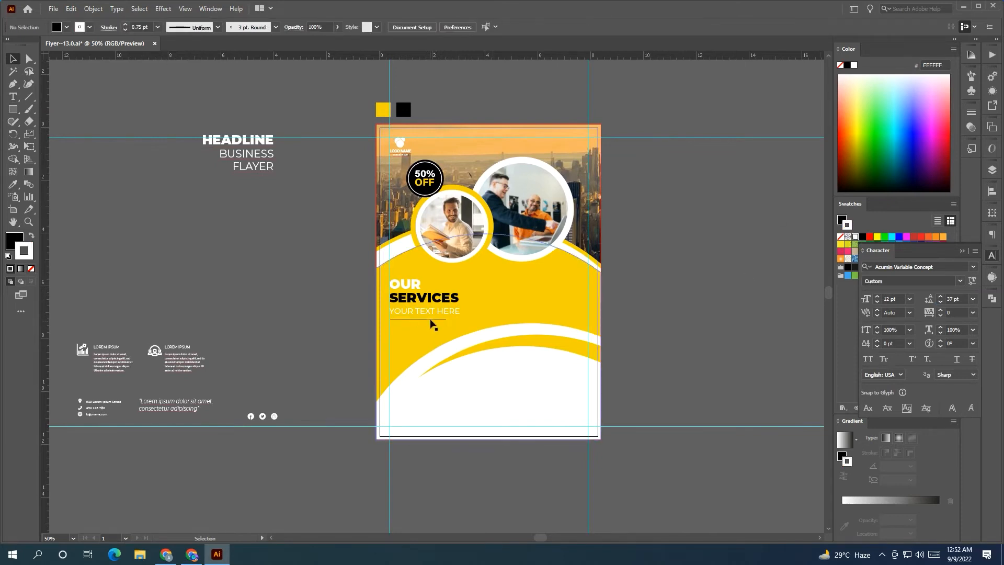
pyautogui.click(30, 269)
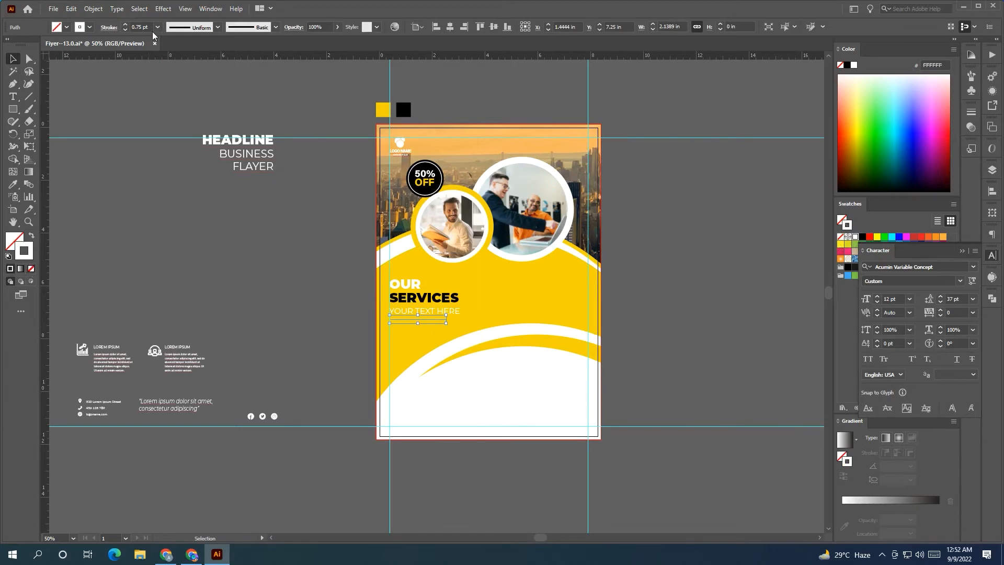
# Step: Thicken the underline's stroke to 3 pt and shorten it from its right end to about two-thirds of the text's width
pyautogui.click(215, 297)
pyautogui.moveTo(215, 296)
pyautogui.mouseDown()
pyautogui.moveTo(194, 294)
pyautogui.moveTo(207, 302)
pyautogui.mouseUp()
pyautogui.moveTo(398, 317); pyautogui.dragTo(405, 316)
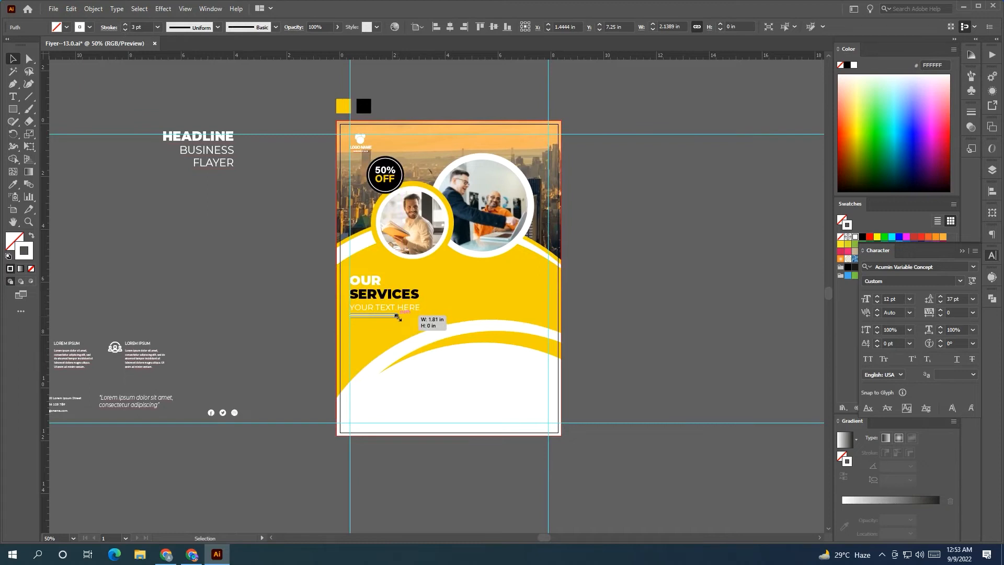
pyautogui.moveTo(395, 317); pyautogui.dragTo(395, 317)
pyautogui.click(224, 302)
pyautogui.scroll(-1, 224, 302)
pyautogui.moveTo(224, 302); pyautogui.dragTo(289, 307)
pyautogui.scroll(1, 261, 306)
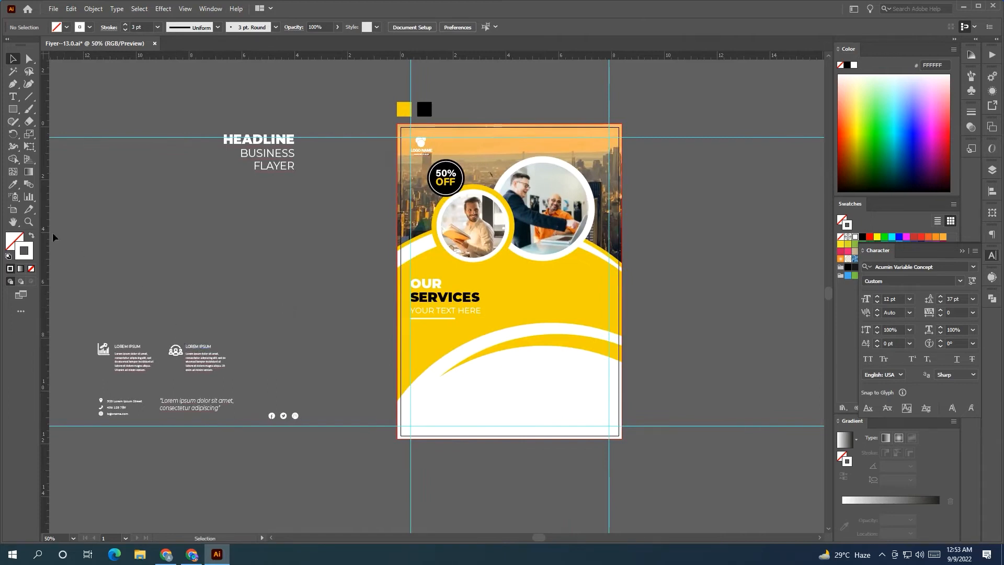
# Step: Change the font weight of the word OUR in the services heading to ExtraBold
pyautogui.click(13, 96)
pyautogui.doubleClick(427, 283)
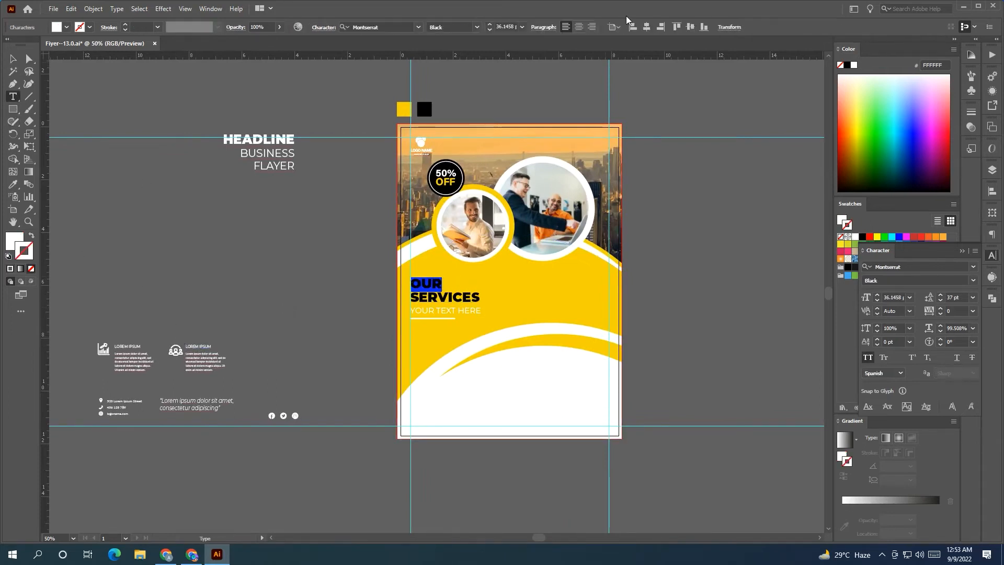
pyautogui.click(475, 28)
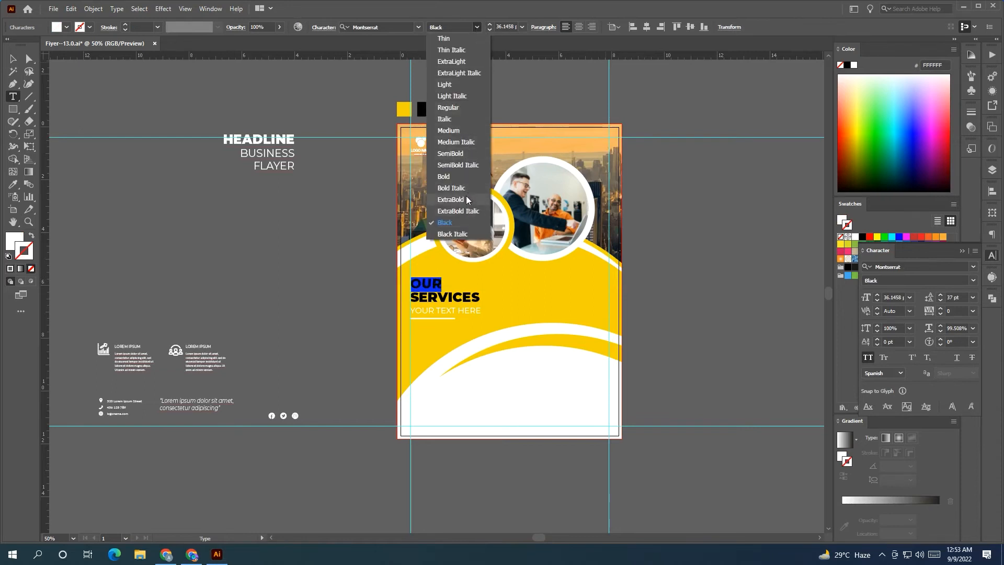
pyautogui.click(451, 199)
pyautogui.press('Escape')
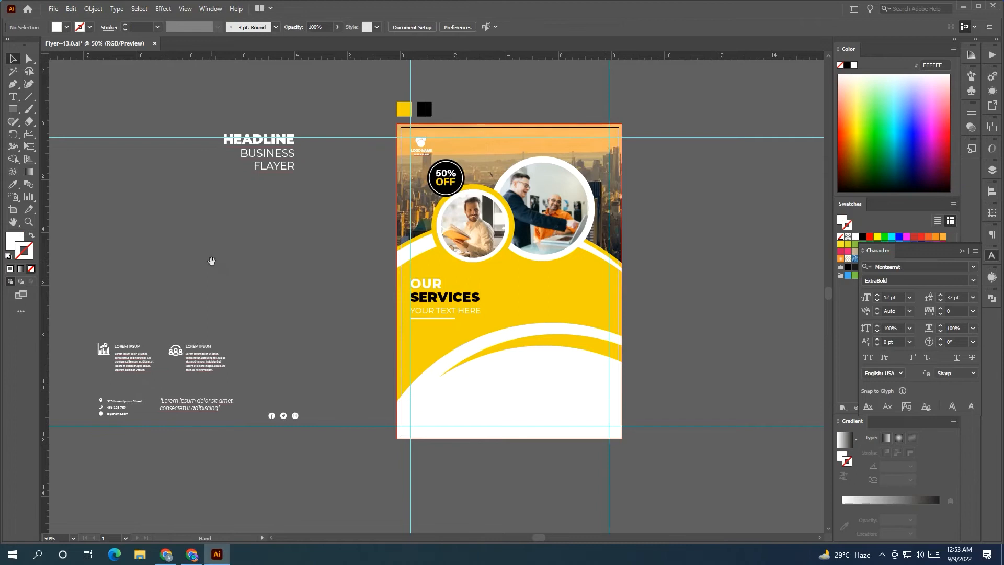
pyautogui.moveTo(213, 261); pyautogui.dragTo(228, 261)
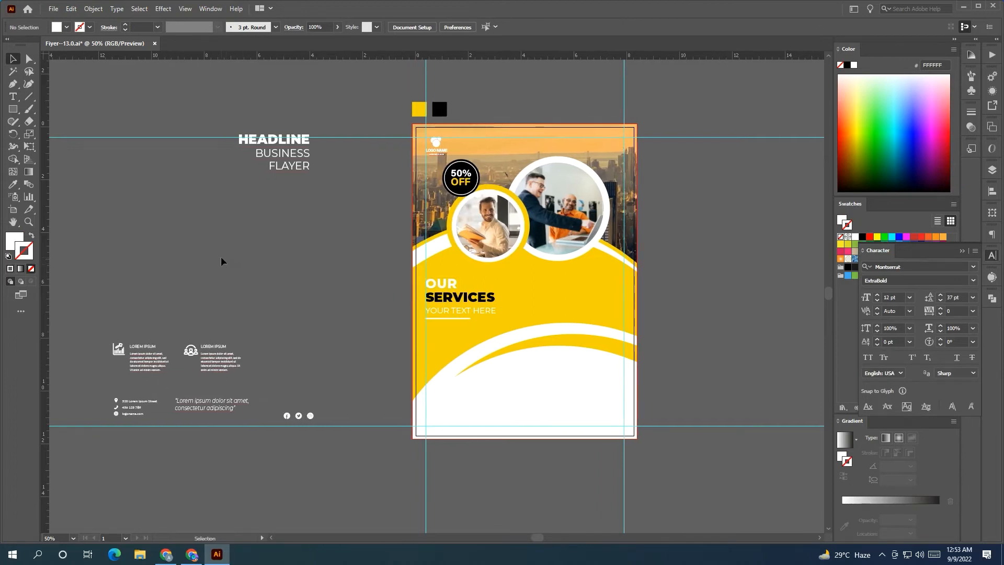
# Step: Move the contact details, quote and social icons onto the flyer's white bottom area and bring them to the front
pyautogui.click(331, 420)
pyautogui.moveTo(285, 420); pyautogui.dragTo(599, 428)
pyautogui.rightClick(600, 428)
pyautogui.moveTo(653, 370)
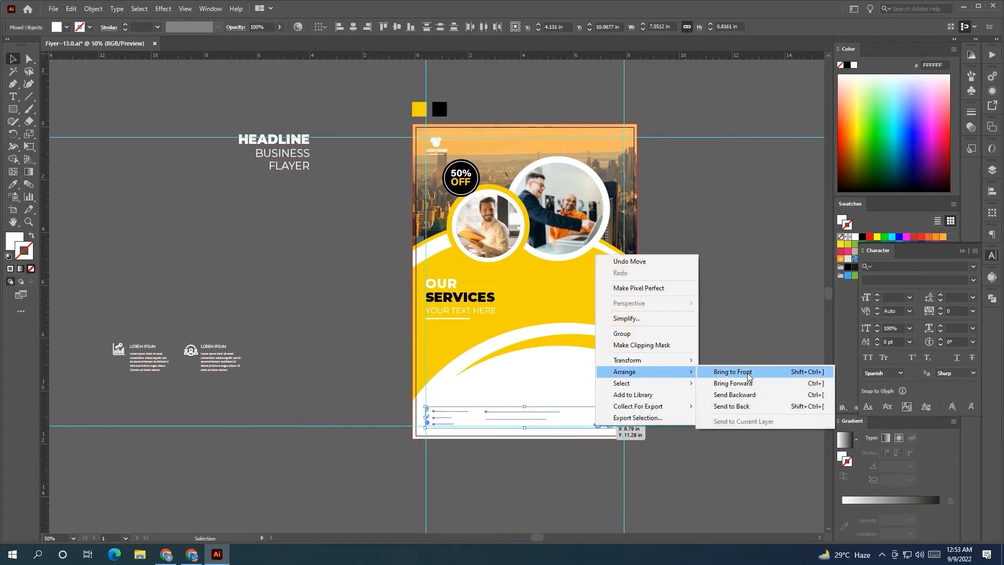
pyautogui.click(731, 372)
# Step: Fill the contact details, quote and social icons black and remove their stroke
pyautogui.click(862, 236)
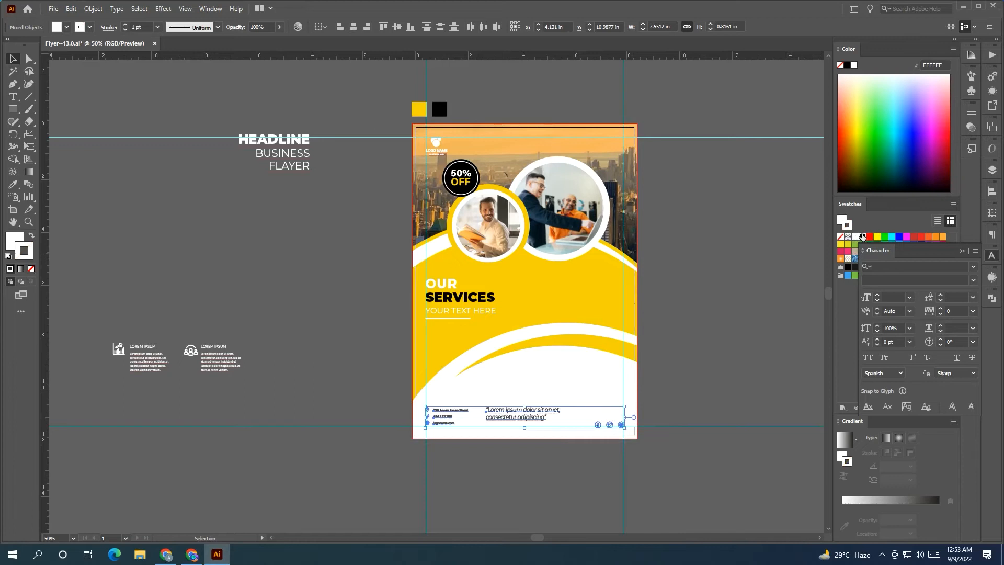
pyautogui.click(31, 235)
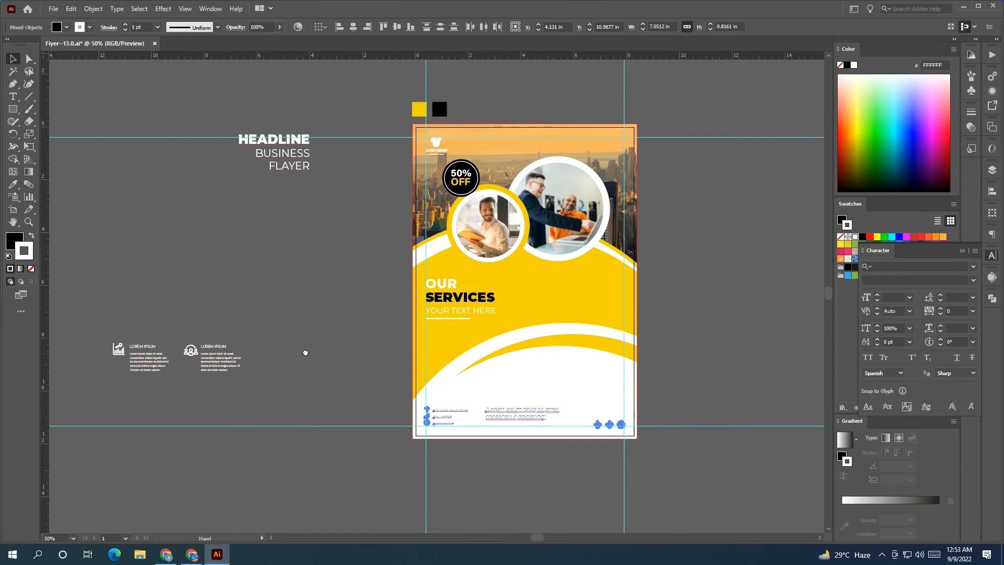
pyautogui.hotkey('ctrl', '=')
pyautogui.hotkey('ctrl', '=')
pyautogui.click(31, 268)
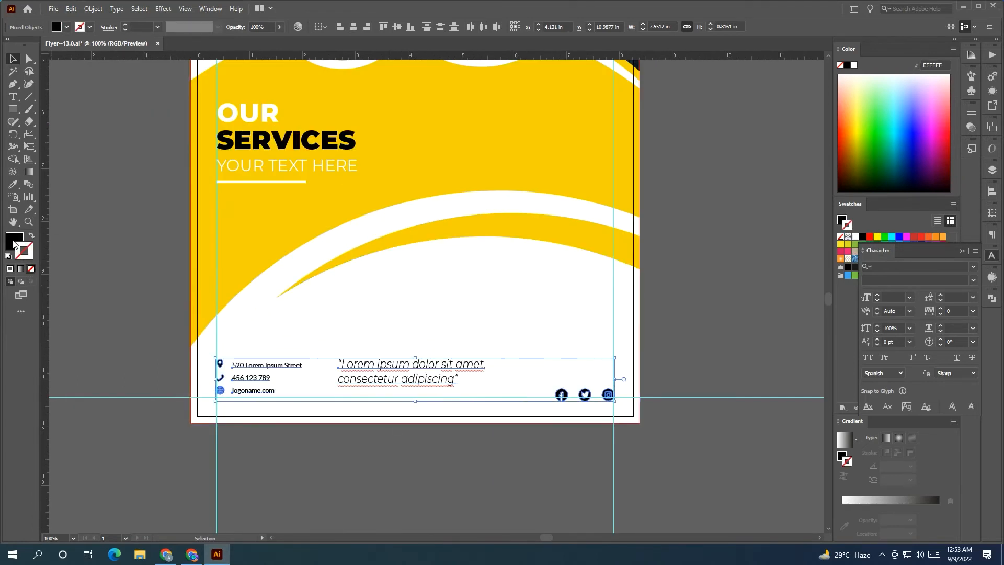
# Step: Scale the bottom row down to about 6.85 in wide, aligning it to the left guide and the social icons to the right guide
pyautogui.moveTo(615, 401); pyautogui.dragTo(578, 397)
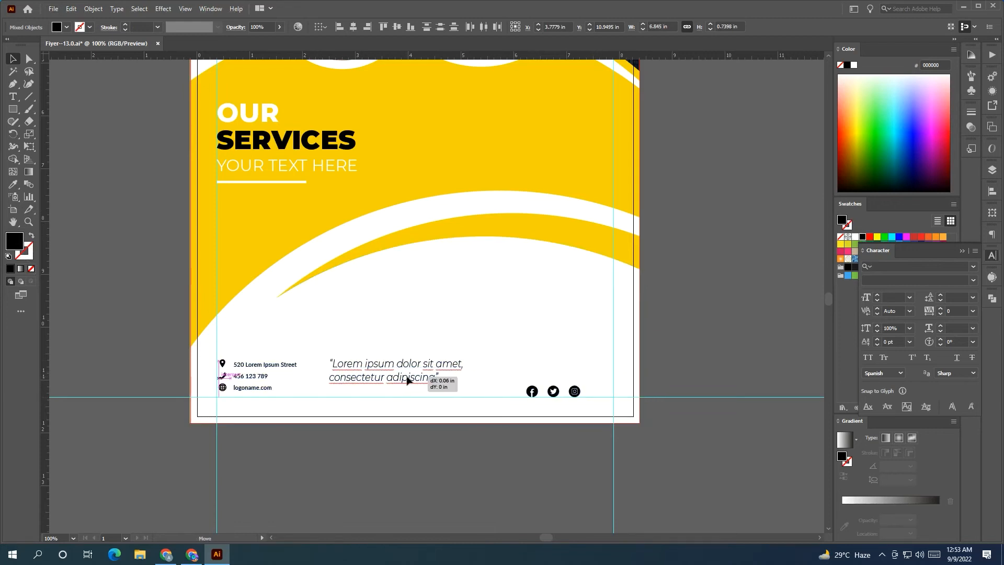
pyautogui.moveTo(382, 376); pyautogui.dragTo(408, 375)
pyautogui.click(572, 392)
pyautogui.moveTo(573, 396); pyautogui.dragTo(606, 396)
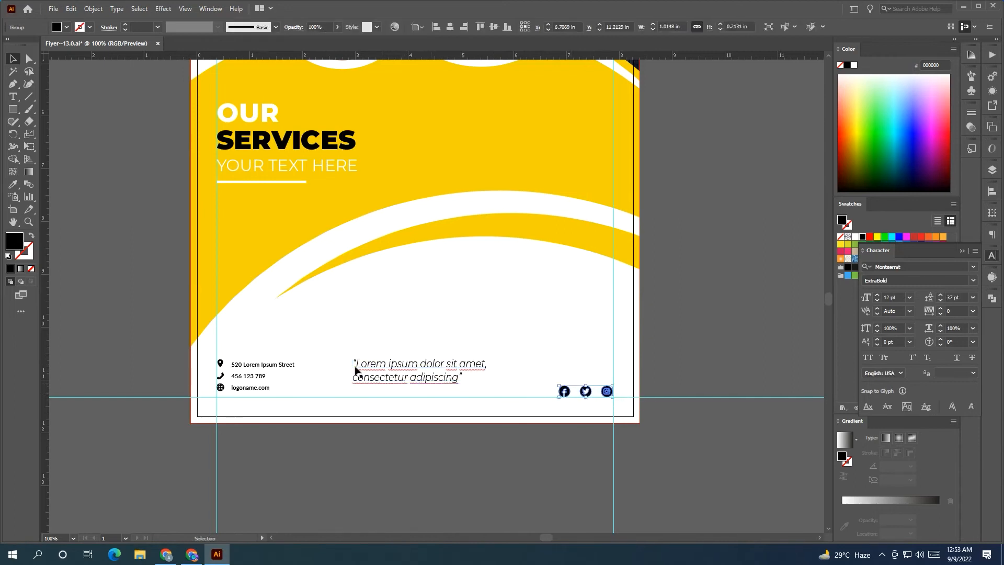
# Step: Sample the flyer's yellow with the Eyedropper as the fill of the social icons
pyautogui.click(15, 184)
pyautogui.click(446, 190)
pyautogui.press('v')
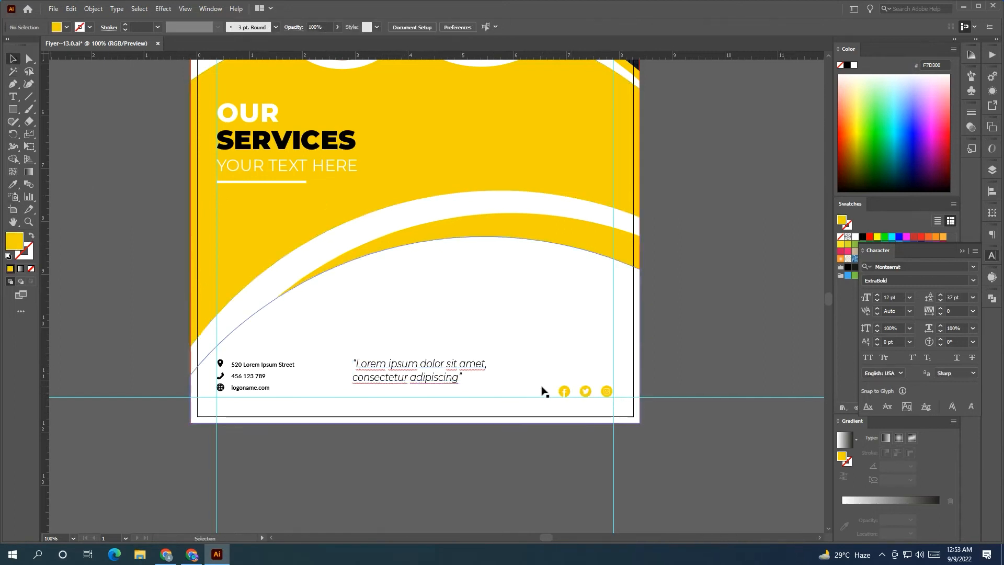
pyautogui.moveTo(557, 386); pyautogui.dragTo(538, 381)
pyautogui.click(517, 460)
pyautogui.moveTo(428, 397); pyautogui.dragTo(487, 386)
pyautogui.hotkey('ctrl', 'z')
pyautogui.click(503, 380)
pyautogui.click(257, 387)
pyautogui.click(324, 387)
pyautogui.moveTo(374, 403); pyautogui.dragTo(389, 413)
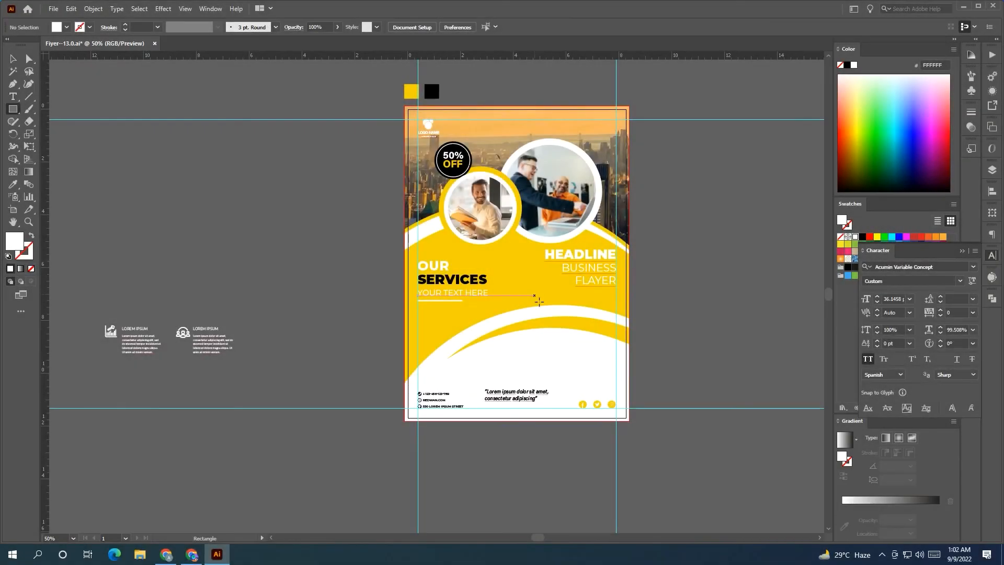
# Step: Draw a white rectangle about 3.1 × 2.68 in below the HEADLINE text, with its right edge on the right guide
pyautogui.moveTo(535, 295)
pyautogui.mouseDown()
pyautogui.moveTo(633, 362)
pyautogui.moveTo(616, 367)
pyautogui.mouseUp()
pyautogui.press('v')
pyautogui.click(213, 230)
pyautogui.moveTo(579, 326); pyautogui.dragTo(578, 323)
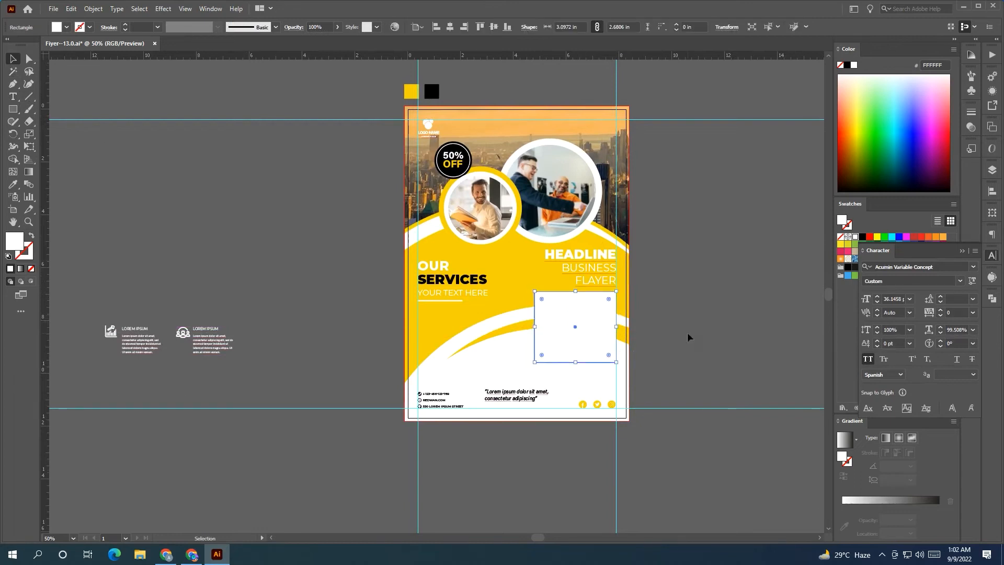
pyautogui.click(682, 334)
# Step: Scale down the HEADLINE BUSINESS FLAYER text block proportionally, keeping it aligned to the right guide
pyautogui.click(587, 271)
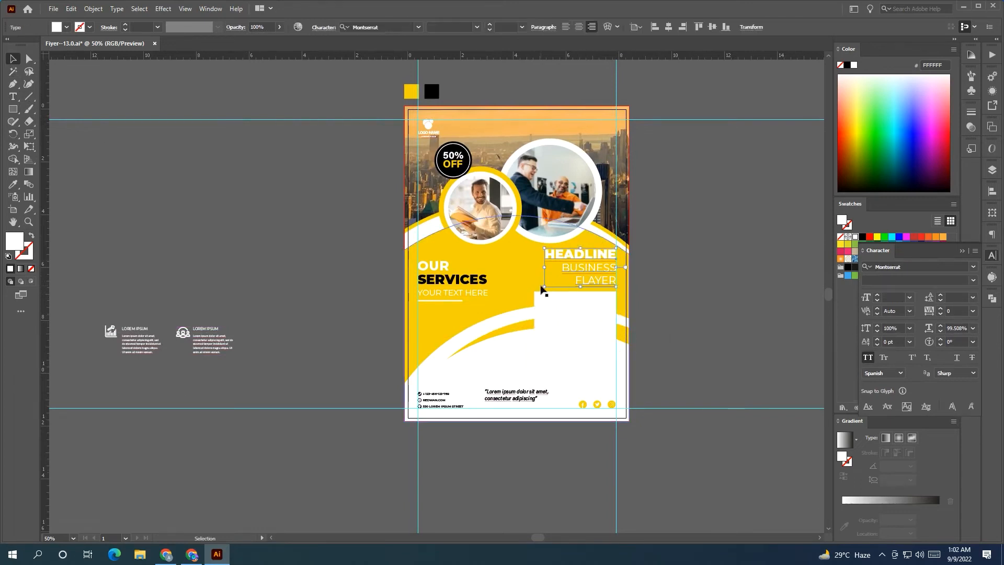
pyautogui.moveTo(544, 286); pyautogui.dragTo(577, 286)
pyautogui.click(764, 314)
# Step: Resize the white rectangle under the headline to about 2.83 × 2.93 in
pyautogui.click(596, 321)
pyautogui.moveTo(534, 324); pyautogui.dragTo(541, 323)
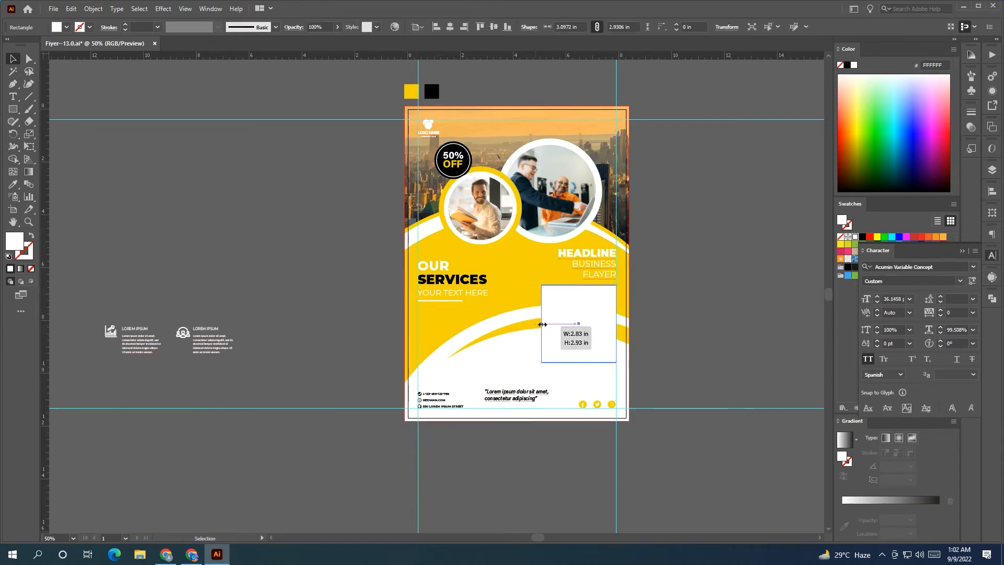
pyautogui.click(728, 323)
pyautogui.click(610, 304)
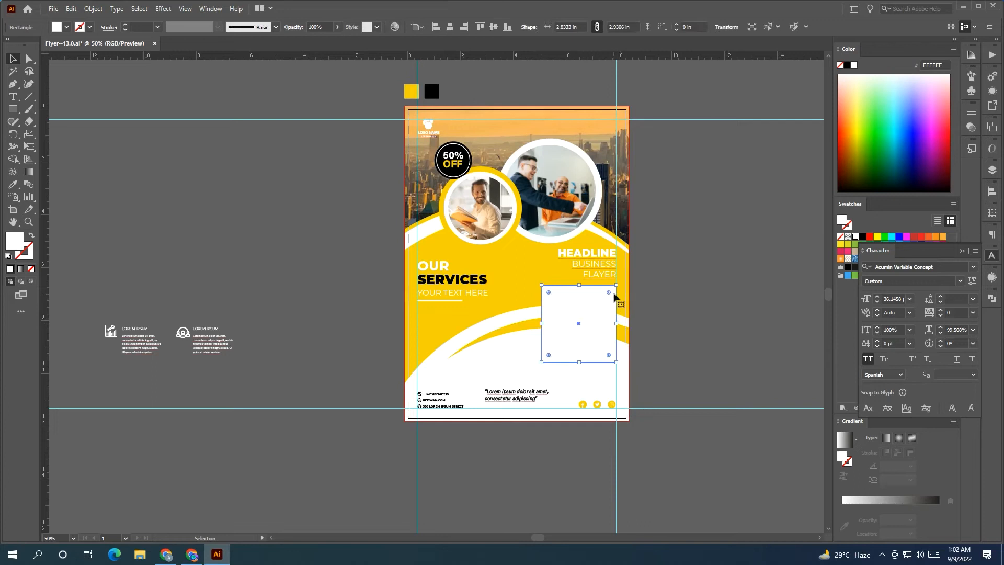
pyautogui.click(963, 250)
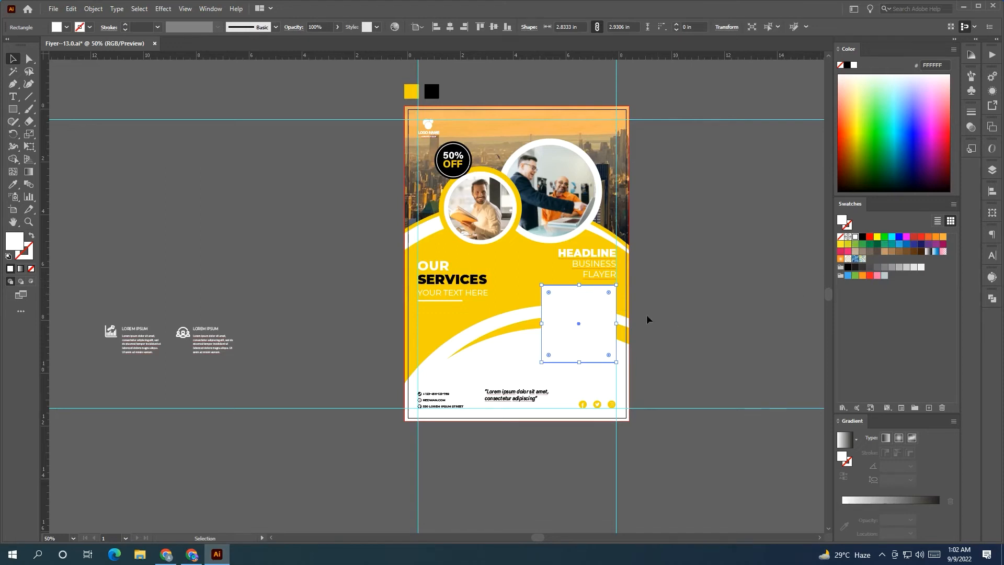
# Step: Paste a copy of the white rectangle in front and scale it concentrically down to about 2.56 × 2.64 in
pyautogui.click(78, 9)
pyautogui.click(78, 9)
pyautogui.click(78, 9)
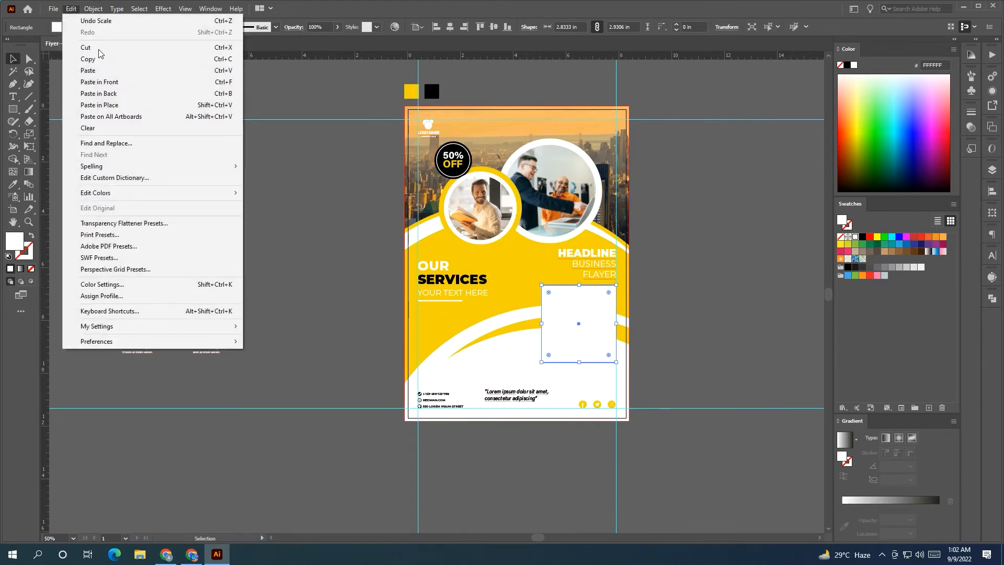
pyautogui.click(99, 82)
pyautogui.hotkey('ctrl', '=')
pyautogui.moveTo(519, 333); pyautogui.dragTo(523, 333)
# Step: Fill the smaller inner rectangle black, leaving a white border around it
pyautogui.click(862, 237)
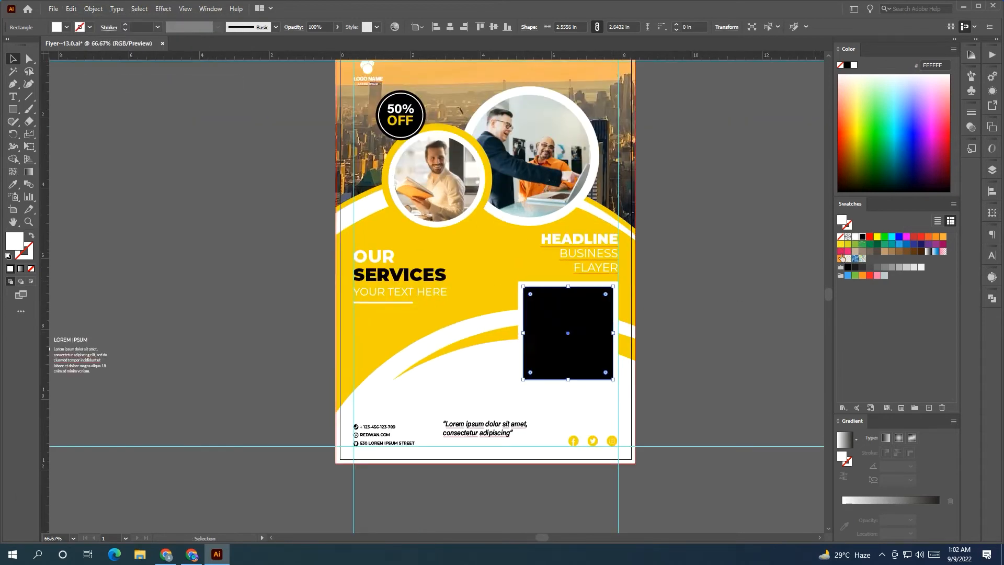
pyautogui.click(724, 293)
pyautogui.click(540, 333)
pyautogui.click(707, 361)
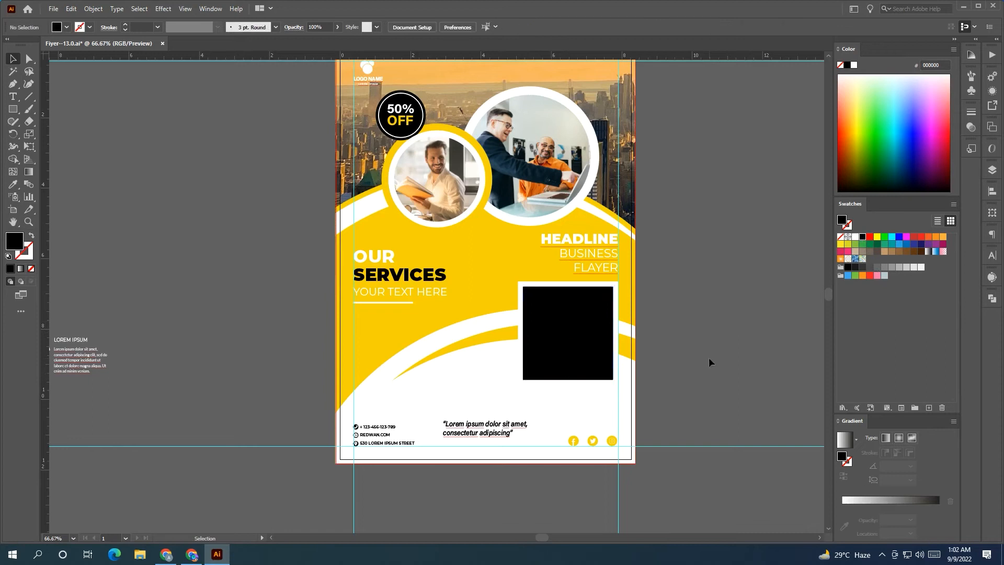
# Step: Narrow the white rectangle behind the black one to leave a thinner white border at its sides
pyautogui.click(530, 289)
pyautogui.scroll(2, 518, 338)
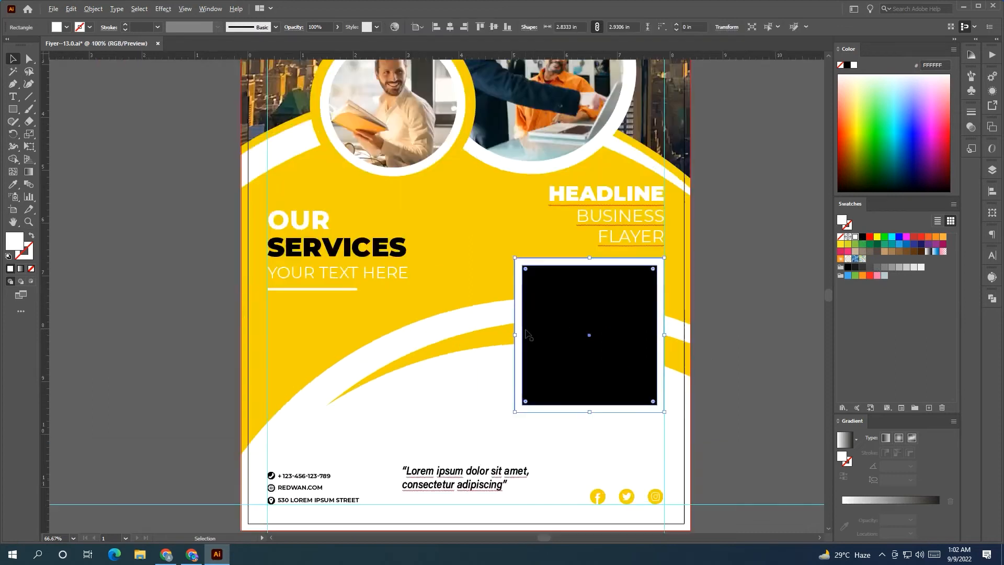
pyautogui.moveTo(513, 339)
pyautogui.mouseDown()
pyautogui.moveTo(536, 345)
pyautogui.moveTo(528, 335)
pyautogui.mouseUp()
pyautogui.scroll(-1, 668, 325)
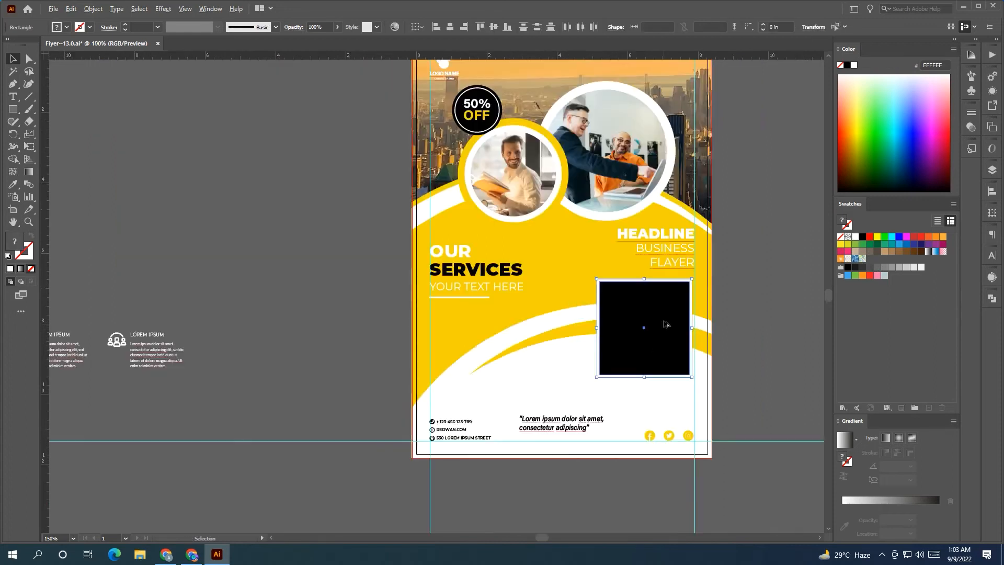
# Step: Stretch the black rectangle downward to a height of about 2.91 in
pyautogui.click(577, 329)
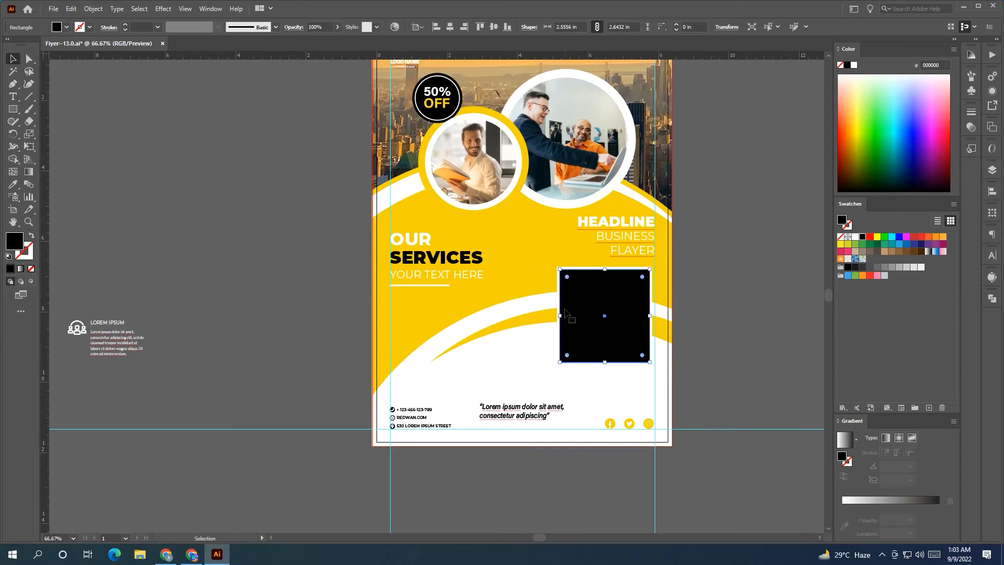
pyautogui.keyDown('shift'); pyautogui.click(602, 364); pyautogui.keyUp('shift')
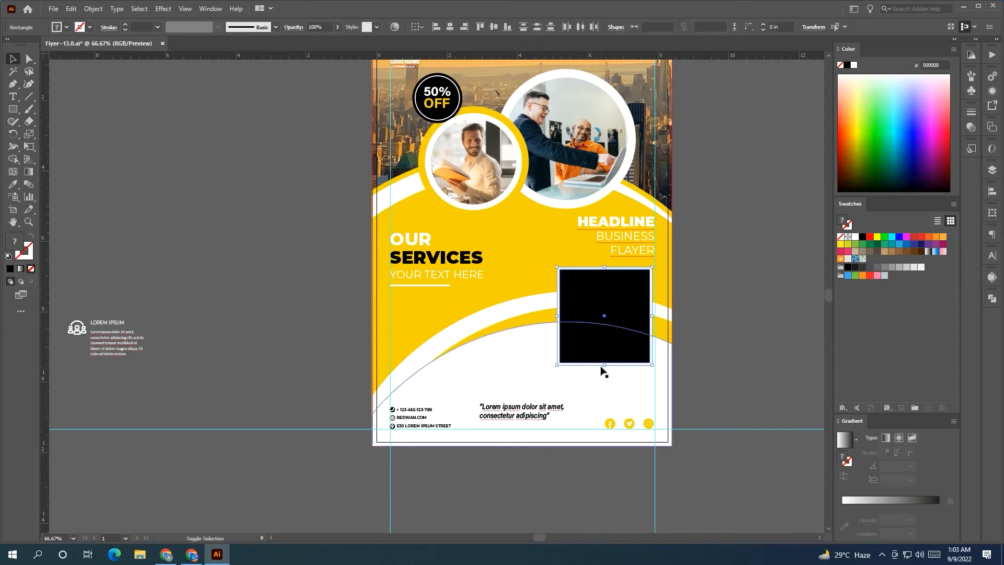
pyautogui.keyDown('shift'); pyautogui.click(607, 354); pyautogui.keyUp('shift')
pyautogui.moveTo(604, 365); pyautogui.dragTo(605, 375)
pyautogui.hotkey('ctrl', 'shift', 'a')
pyautogui.click(601, 362)
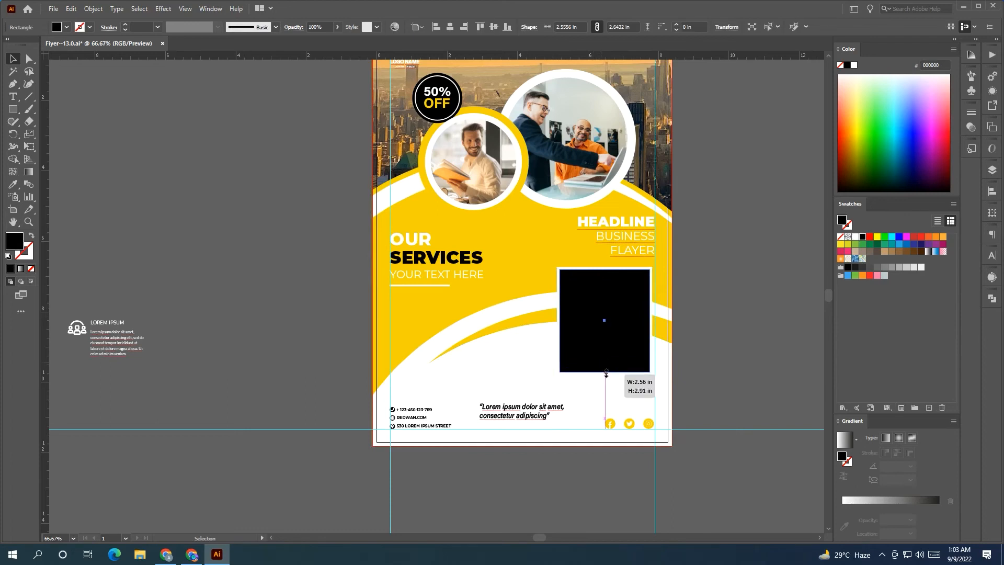
pyautogui.moveTo(606, 374); pyautogui.dragTo(606, 373)
# Step: Extend the white rectangle's lower edge slightly past the black rectangle to complete the border
pyautogui.click(702, 369)
pyautogui.moveTo(701, 369); pyautogui.dragTo(749, 372)
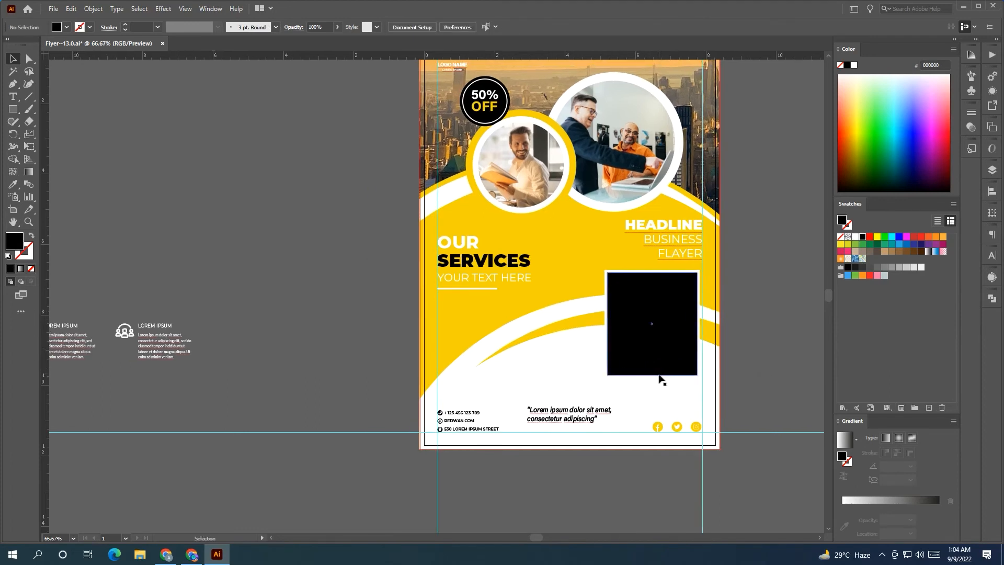
pyautogui.click(657, 375)
pyautogui.moveTo(652, 375); pyautogui.dragTo(653, 380)
pyautogui.click(730, 377)
pyautogui.scroll(-2, 730, 377)
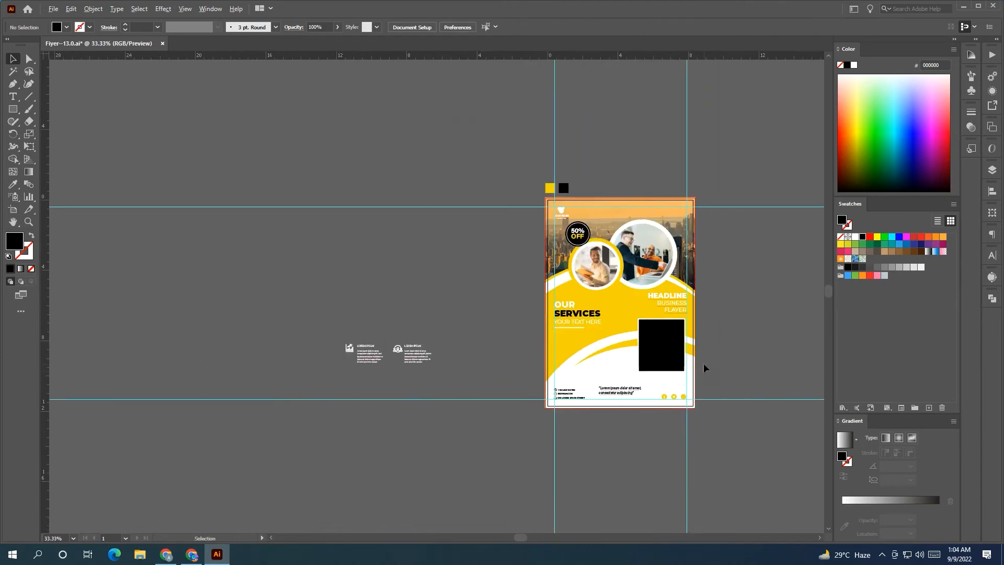
pyautogui.scroll(2, 704, 363)
# Step: Paste a copy of the black rectangle in front, shorten it from above to about 1.58 in, and fill it with the flyer's yellow
pyautogui.click(632, 348)
pyautogui.click(76, 9)
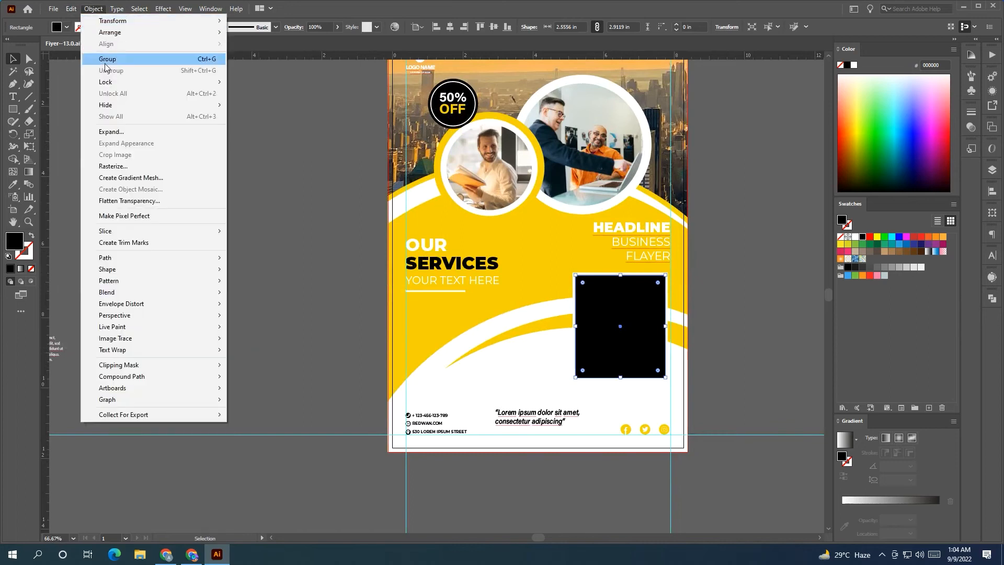
pyautogui.click(88, 59)
pyautogui.click(71, 8)
pyautogui.click(135, 84)
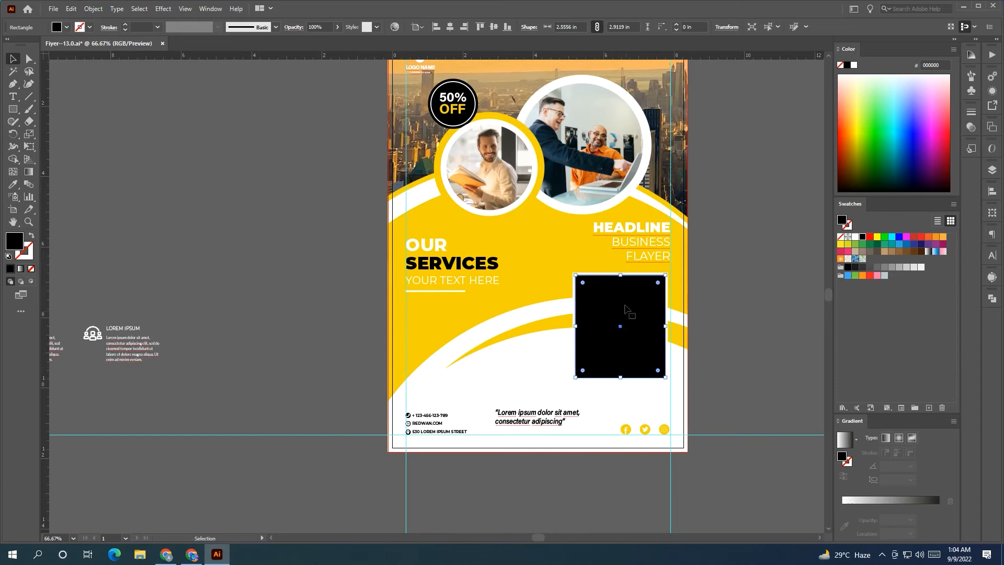
pyautogui.moveTo(620, 274); pyautogui.dragTo(624, 325)
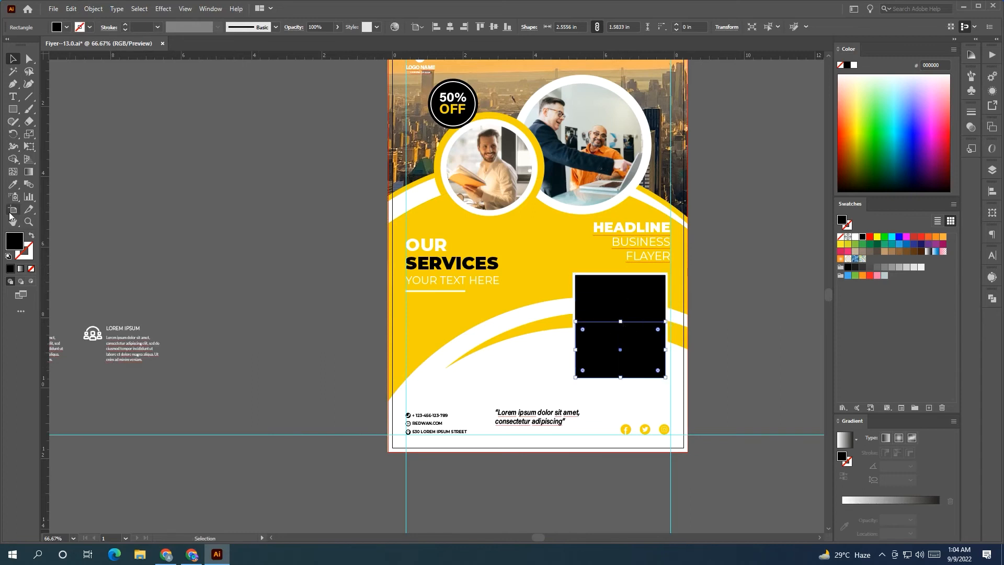
pyautogui.press('i')
pyautogui.click(462, 320)
pyautogui.click(14, 57)
# Step: Bring the off-page Lorem Ipsum icon-and-text artwork to the front
pyautogui.click(188, 252)
pyautogui.moveTo(188, 253); pyautogui.dragTo(375, 267)
pyautogui.click(291, 354)
pyautogui.moveTo(455, 362); pyautogui.dragTo(294, 333)
pyautogui.hotkey('ctrl', 'z')
pyautogui.moveTo(156, 340); pyautogui.dragTo(287, 336)
pyautogui.click(223, 346)
pyautogui.rightClick(334, 336)
pyautogui.moveTo(406, 454)
pyautogui.click(468, 453)
# Step: Place the two Lorem Ipsum icon-and-text groups inside the black and yellow sections of the framed box
pyautogui.click(469, 362)
pyautogui.scroll(-2, 468, 362)
pyautogui.moveTo(468, 362); pyautogui.dragTo(350, 361)
pyautogui.moveTo(232, 331); pyautogui.dragTo(596, 331)
pyautogui.scroll(2, 629, 338)
pyautogui.click(630, 338)
pyautogui.moveTo(535, 318); pyautogui.dragTo(443, 359)
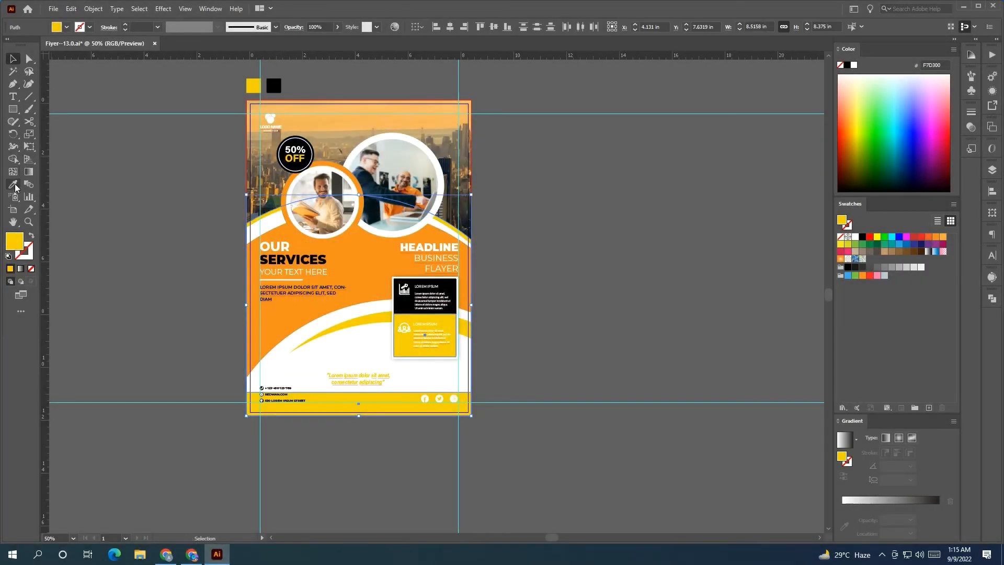
# Step: Recolor the yellow lower box section and the footer shape with the orange sampled from the flyer
pyautogui.click(13, 184)
pyautogui.click(291, 314)
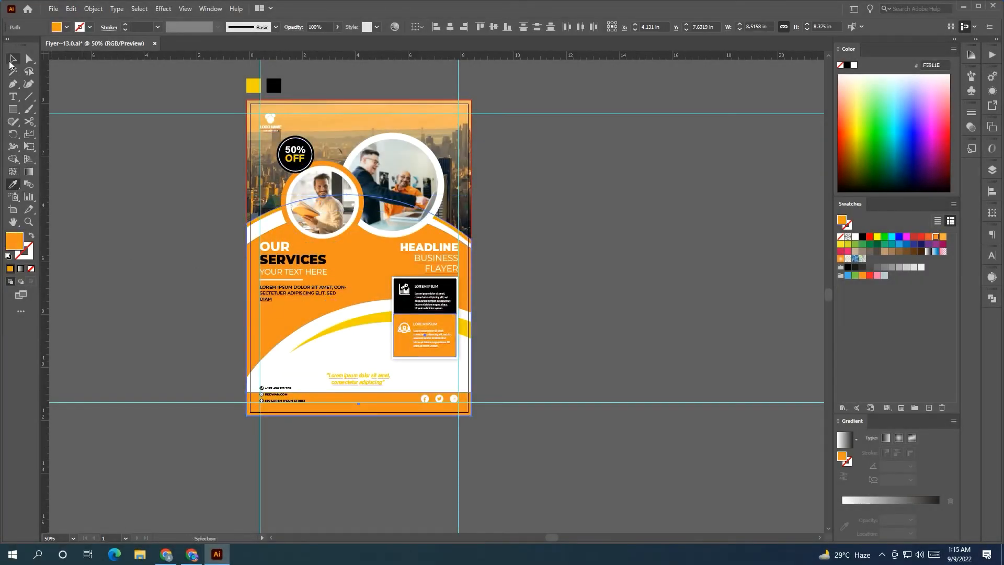
pyautogui.click(178, 157)
# Step: Recolor the thin yellow curved accent below the services area with the same orange
pyautogui.click(362, 321)
pyautogui.hotkey('ctrl', '+')
pyautogui.click(13, 184)
pyautogui.click(204, 324)
pyautogui.click(13, 58)
pyautogui.click(123, 249)
# Step: Change the yellow quote text above the footer to the flyer's orange
pyautogui.scroll(-1, 123, 250)
pyautogui.moveTo(124, 252); pyautogui.dragTo(131, 266)
pyautogui.click(310, 385)
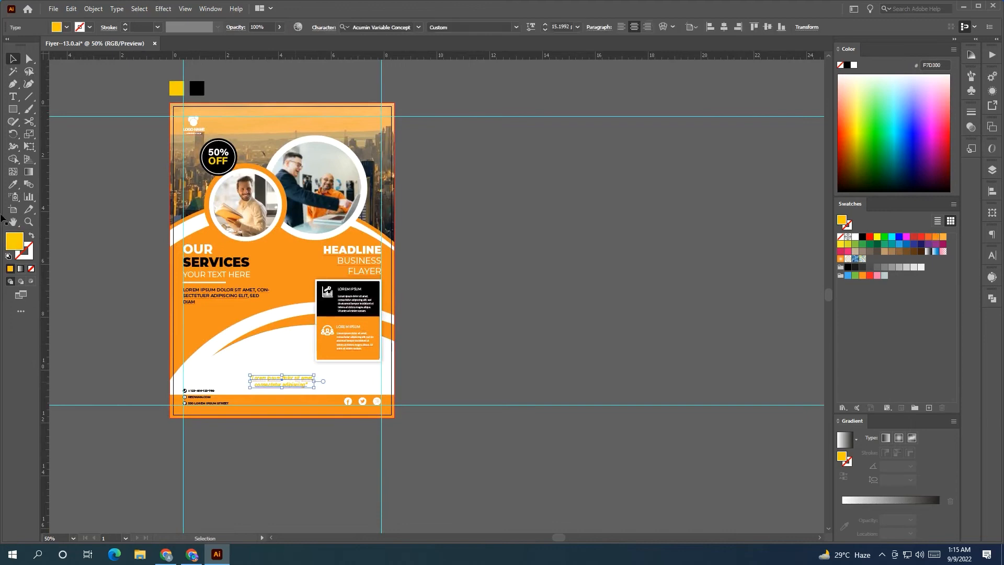
pyautogui.click(269, 260)
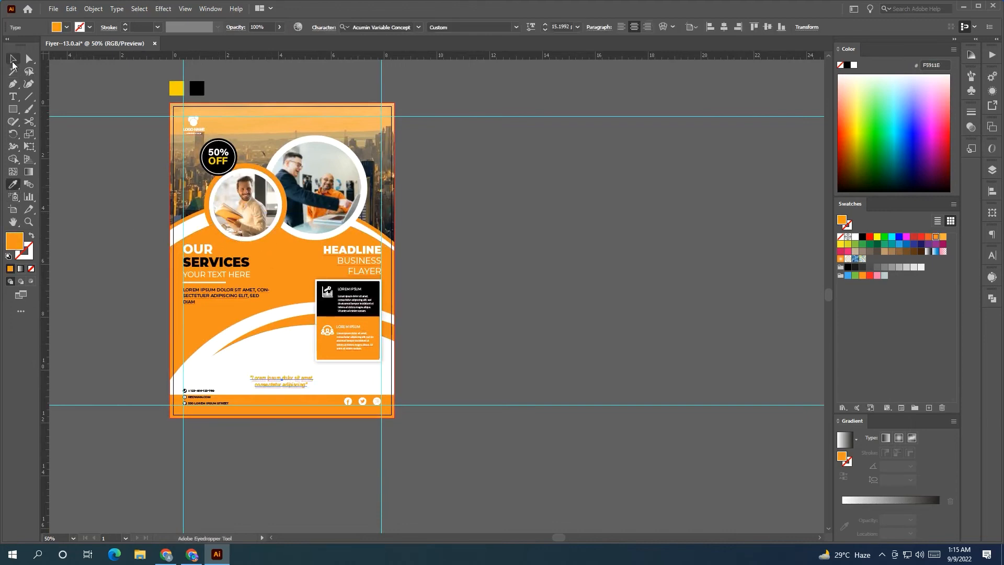
pyautogui.click(13, 58)
# Step: Change the word OFF in the discount badge to the flyer's orange
pyautogui.click(116, 276)
pyautogui.press('t')
pyautogui.doubleClick(226, 161)
pyautogui.click(13, 184)
pyautogui.click(13, 58)
pyautogui.click(158, 265)
pyautogui.moveTo(146, 240); pyautogui.dragTo(99, 226)
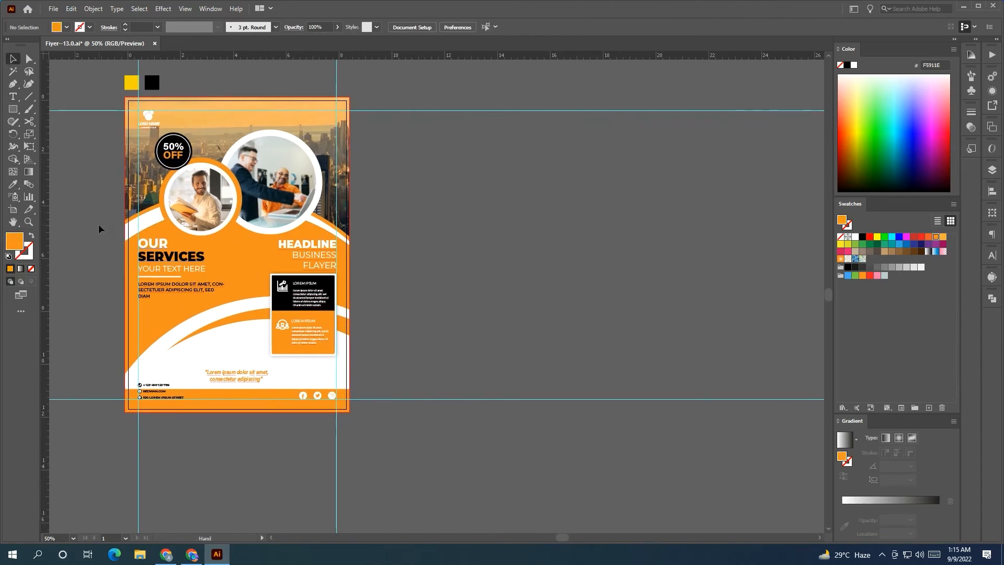
# Step: Fill the black upper section of the framed box white and recolor its icon and text orange
pyautogui.click(300, 311)
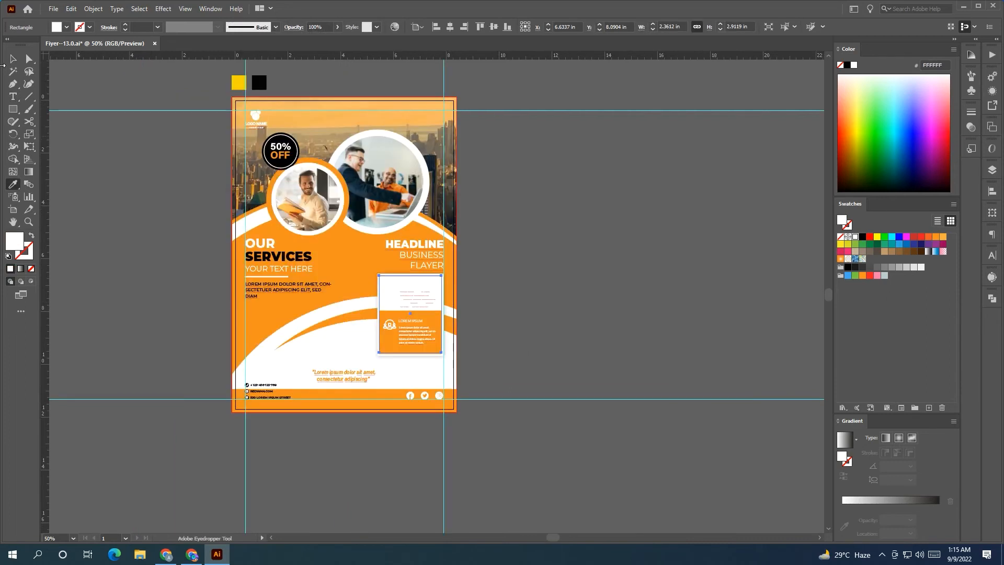
pyautogui.click(13, 59)
pyautogui.click(357, 299)
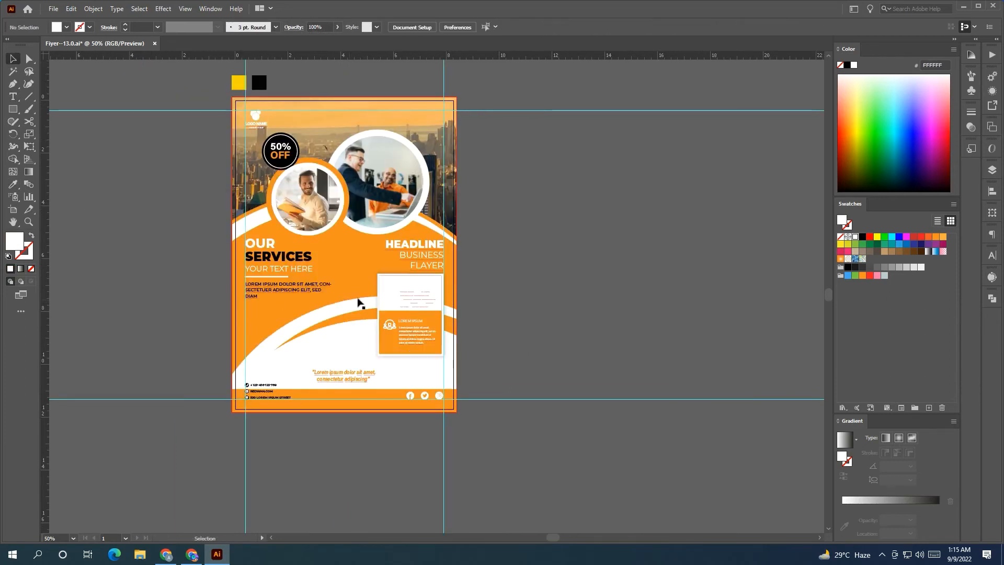
pyautogui.click(403, 295)
pyautogui.click(13, 185)
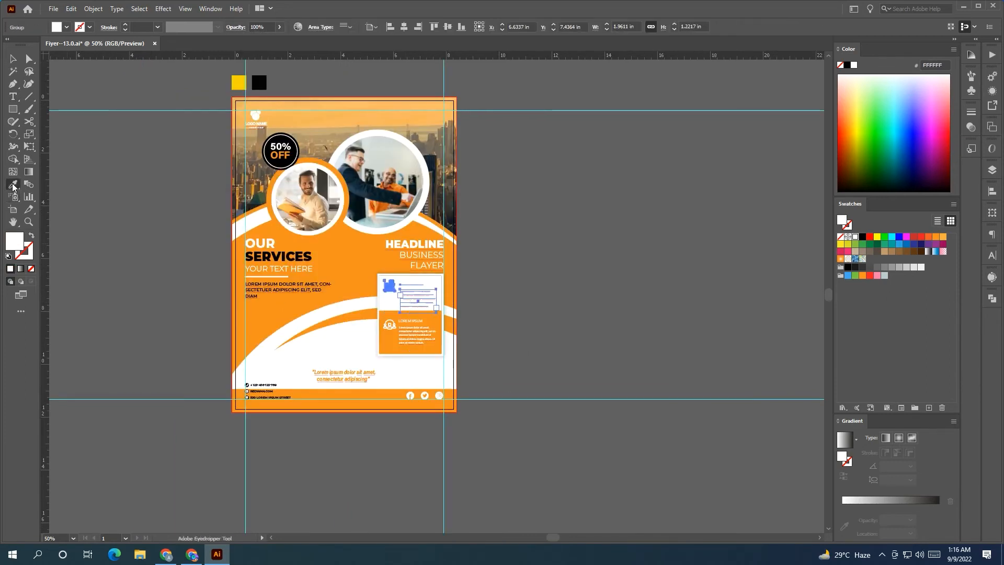
pyautogui.click(312, 254)
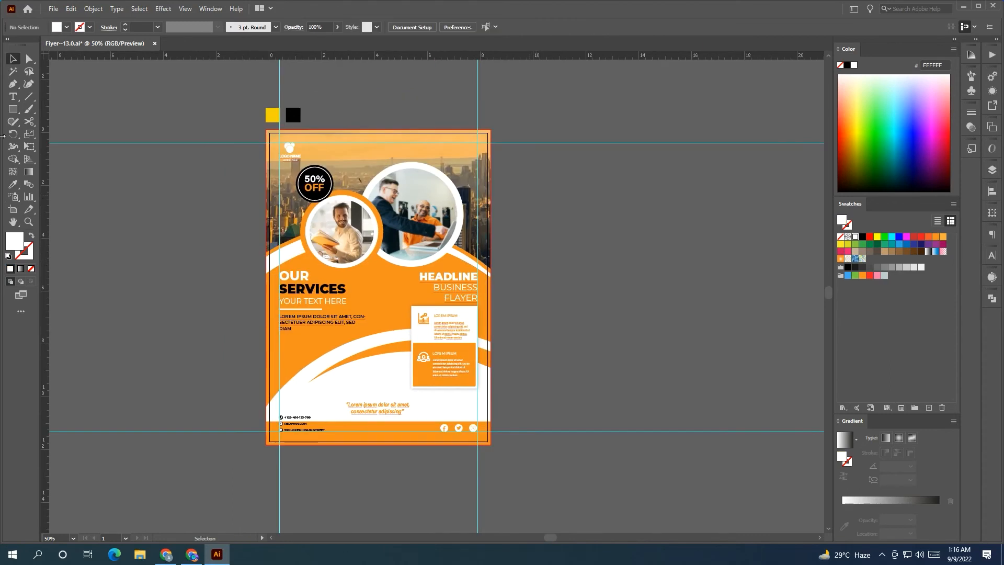
# Step: Swap the heading colors, making SERVICES white and OUR black
pyautogui.click(13, 97)
pyautogui.moveTo(352, 296); pyautogui.dragTo(273, 281)
pyautogui.click(855, 237)
pyautogui.click(862, 237)
pyautogui.click(13, 59)
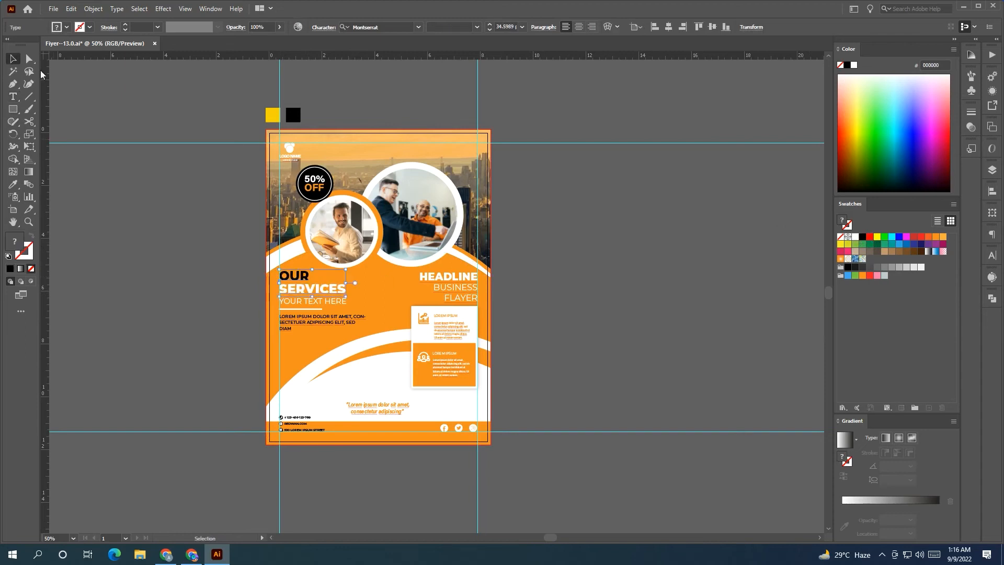
pyautogui.click(165, 119)
pyautogui.hscroll(1, 167, 120)
# Step: Give the divider line under YOUR TEXT HERE a black stroke
pyautogui.click(256, 317)
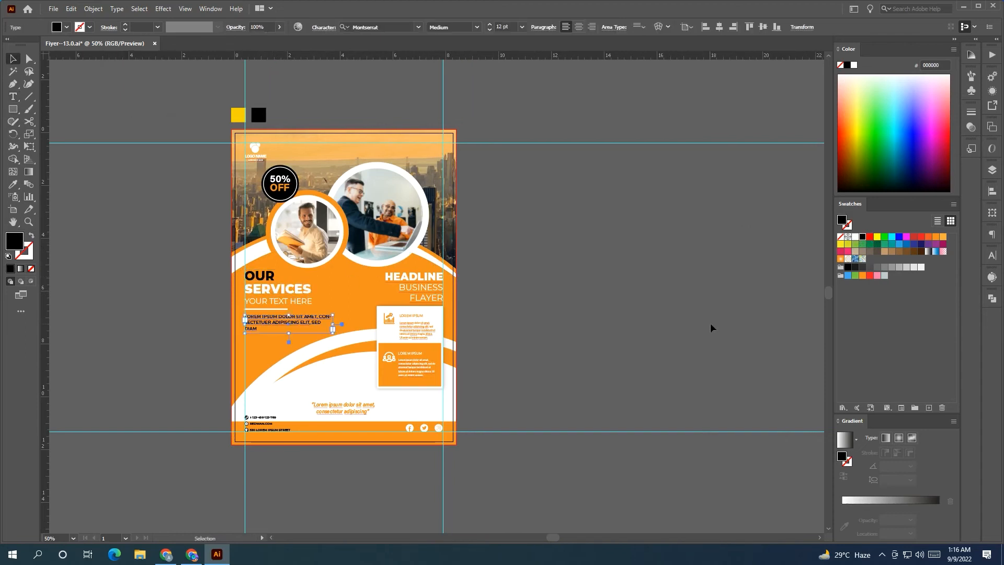
pyautogui.click(276, 308)
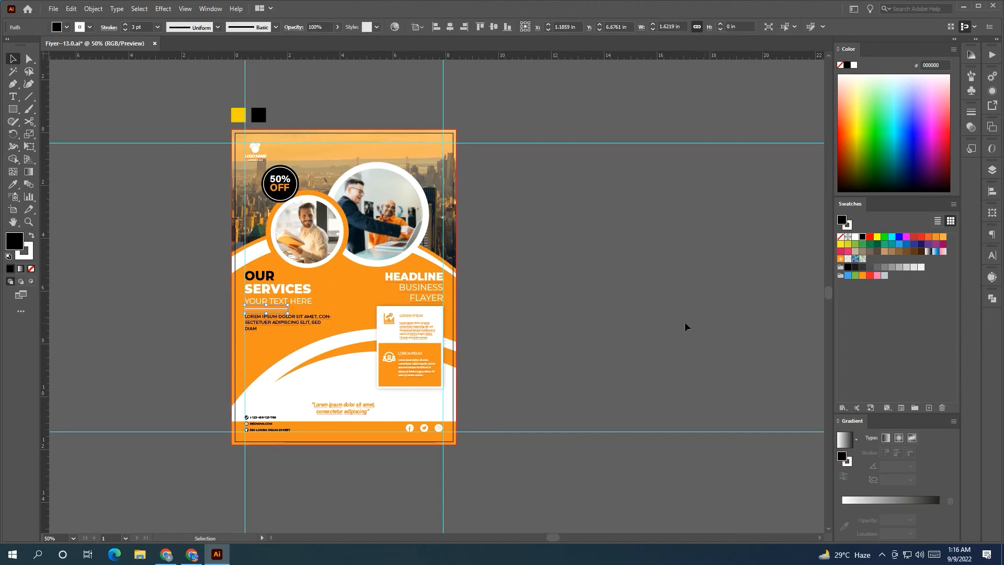
pyautogui.click(31, 236)
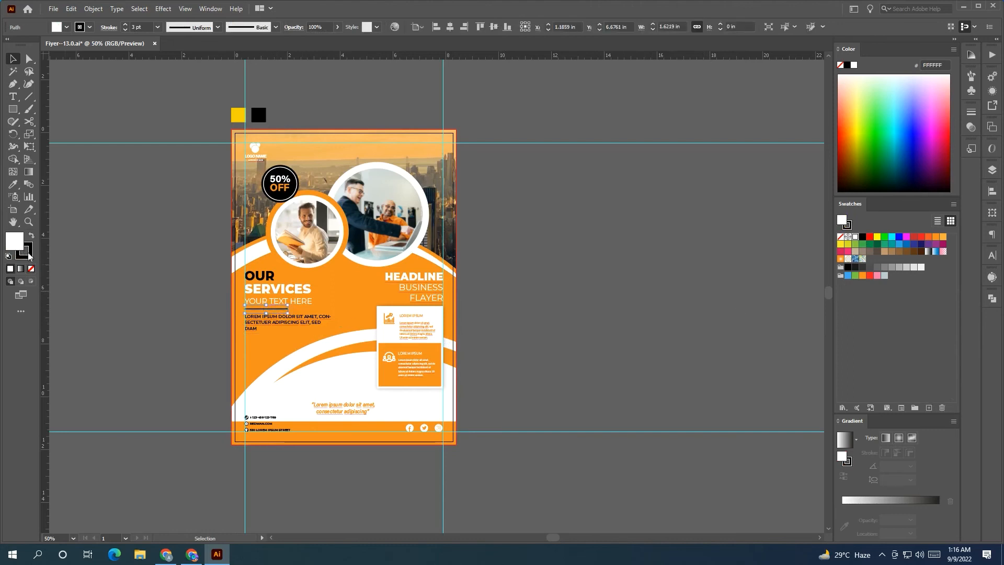
pyautogui.click(135, 286)
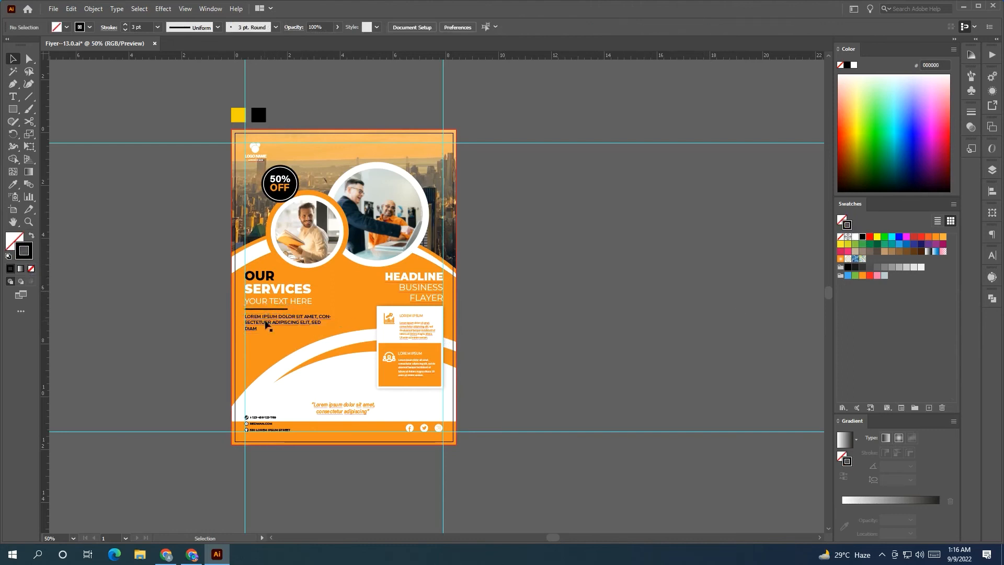
# Step: Try a white fill on the Lorem Ipsum paragraph below the divider line
pyautogui.click(265, 323)
pyautogui.click(855, 238)
pyautogui.click(645, 275)
pyautogui.moveTo(643, 272)
pyautogui.mouseDown()
pyautogui.moveTo(632, 282)
pyautogui.moveTo(620, 272)
pyautogui.mouseUp()
pyautogui.hotkey('ctrl', 'z')
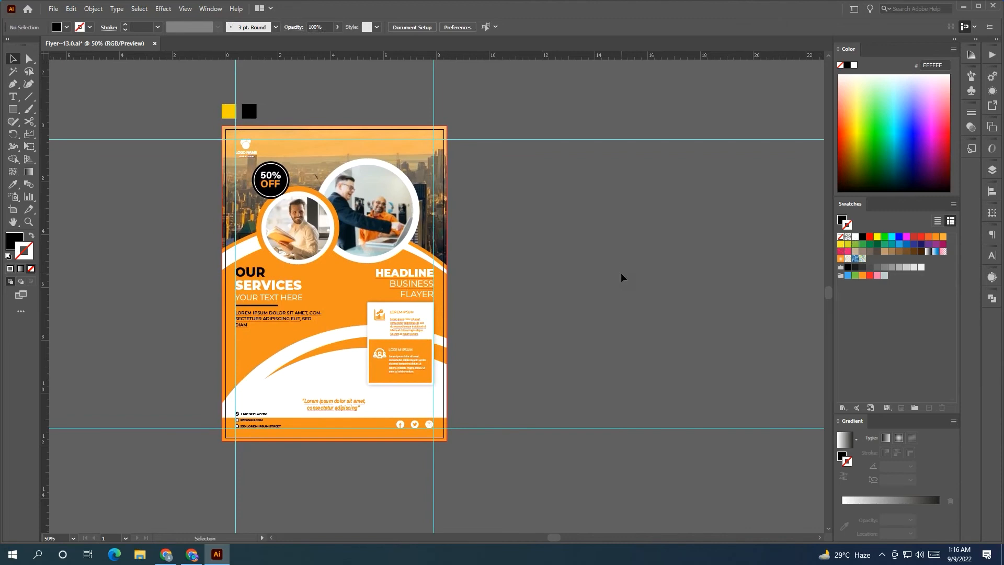
# Step: Group the three contact icons with their text lines and scale the group slightly
pyautogui.click(252, 422)
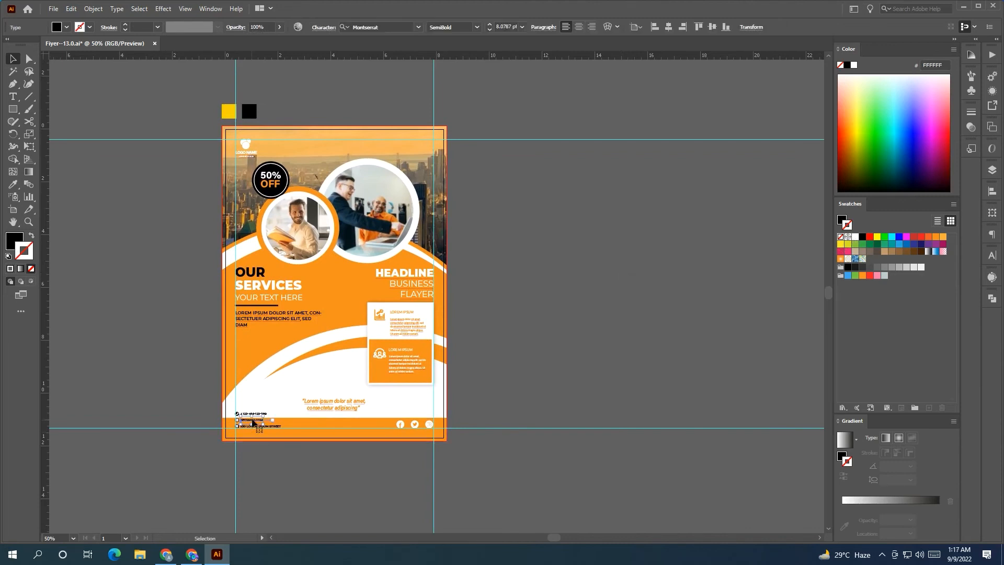
pyautogui.scroll(2, 252, 419)
pyautogui.moveTo(258, 415); pyautogui.dragTo(267, 389)
pyautogui.moveTo(334, 417); pyautogui.dragTo(199, 357)
pyautogui.moveTo(156, 316); pyautogui.dragTo(248, 344)
pyautogui.moveTo(186, 402); pyautogui.dragTo(192, 424)
pyautogui.moveTo(212, 473); pyautogui.dragTo(314, 493)
pyautogui.rightClick(285, 400)
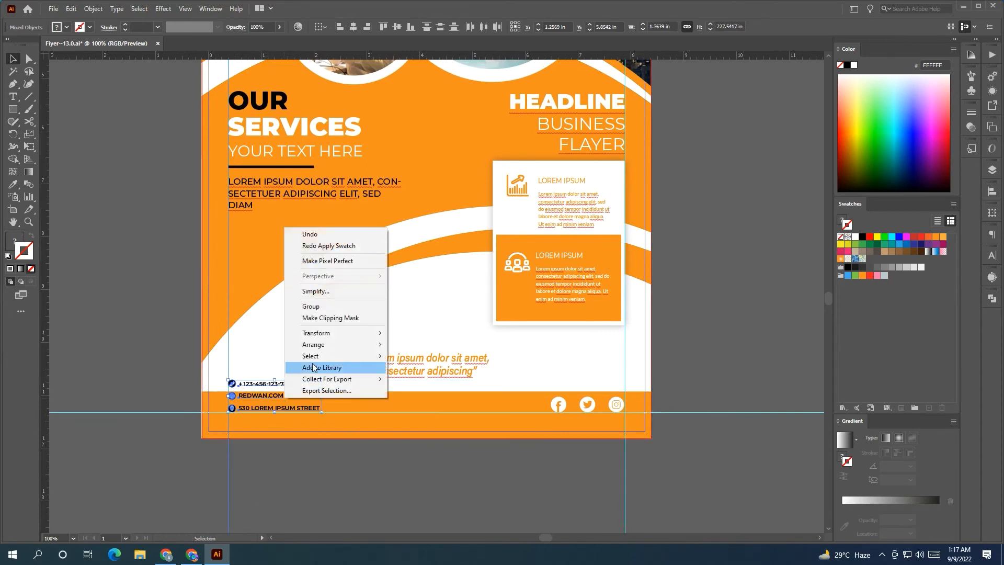
pyautogui.click(314, 312)
pyautogui.moveTo(341, 371); pyautogui.dragTo(329, 377)
# Step: Ungroup the contact details at the foot of the flyer
pyautogui.click(331, 449)
pyautogui.moveTo(332, 444); pyautogui.dragTo(211, 306)
pyautogui.scroll(-1, 246, 466)
pyautogui.scroll(-1, 225, 478)
pyautogui.scroll(2, 240, 449)
pyautogui.scroll(4, 244, 454)
pyautogui.rightClick(234, 334)
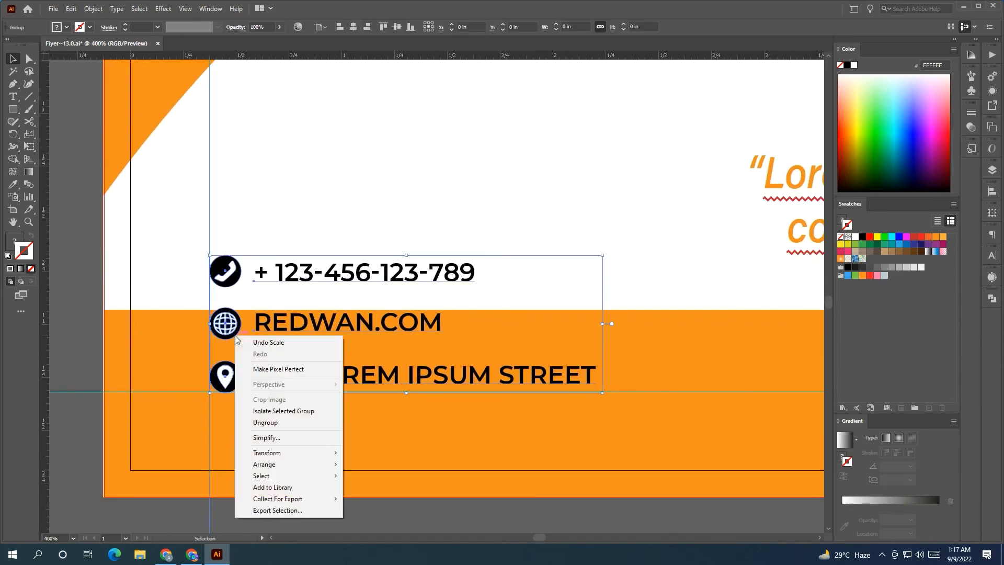
pyautogui.click(263, 422)
# Step: Fill the three contact icon circles with the flyer's orange in isolation mode and leave isolation
pyautogui.doubleClick(226, 277)
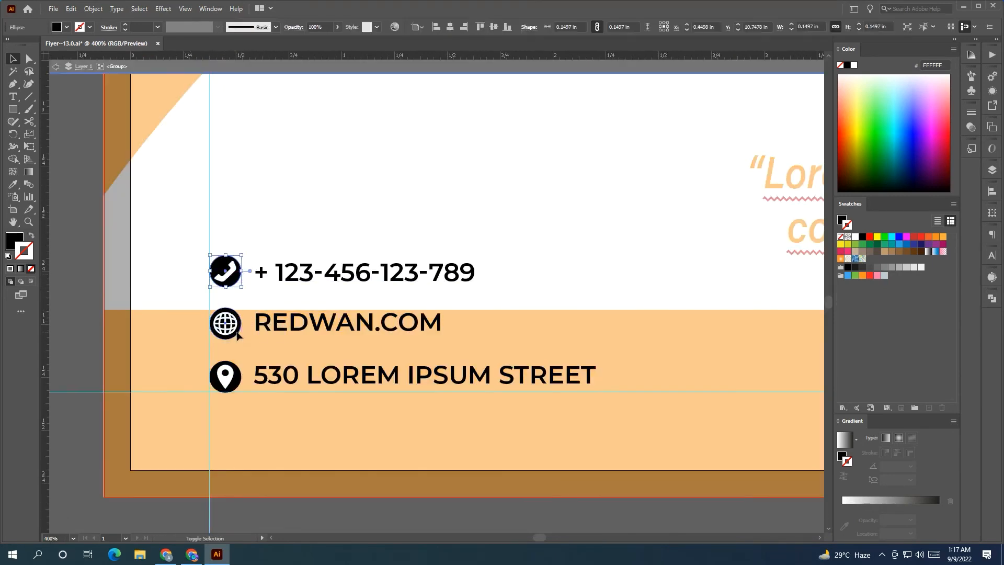
pyautogui.keyDown('shift'); pyautogui.click(237, 333); pyautogui.keyUp('shift')
pyautogui.click(13, 185)
pyautogui.click(179, 346)
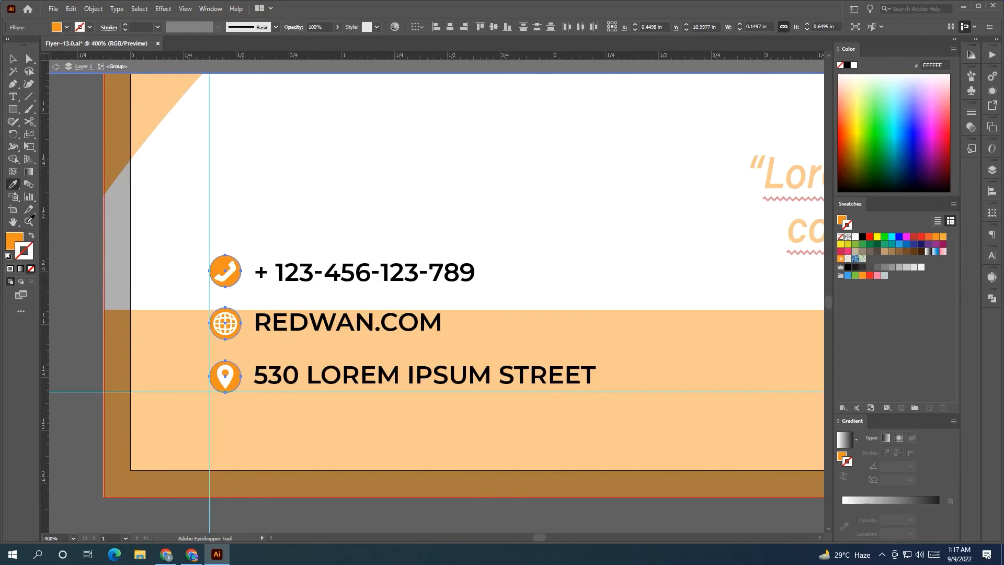
pyautogui.press('v')
pyautogui.click(230, 71)
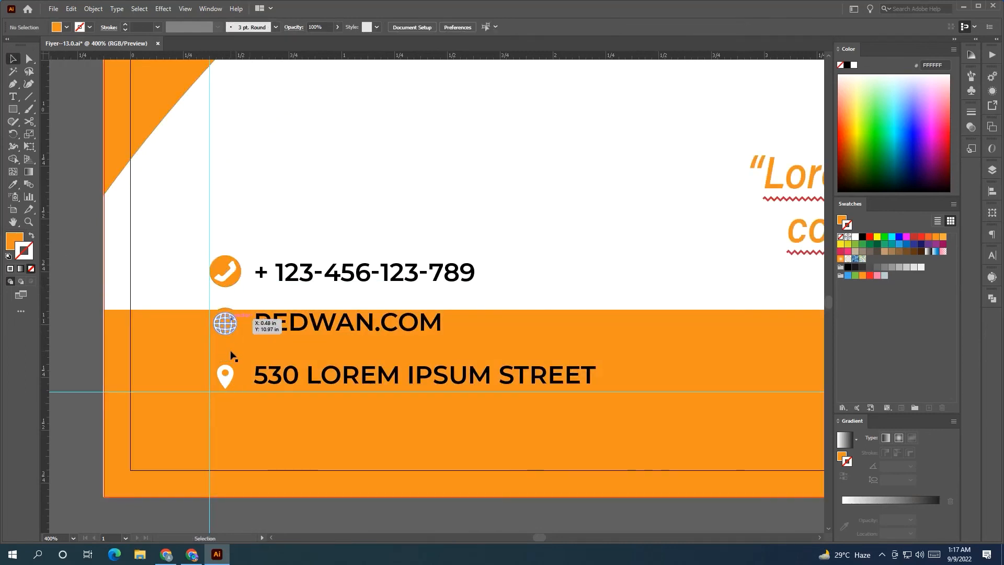
# Step: Shorten the orange footer band so it sits only behind the social icons, with a rounded left end
pyautogui.scroll(-3, 231, 355)
pyautogui.click(194, 366)
pyautogui.moveTo(187, 371); pyautogui.dragTo(421, 380)
pyautogui.moveTo(477, 421); pyautogui.dragTo(258, 396)
pyautogui.scroll(-2, 214, 358)
pyautogui.moveTo(213, 358); pyautogui.dragTo(453, 368)
pyautogui.click(510, 383)
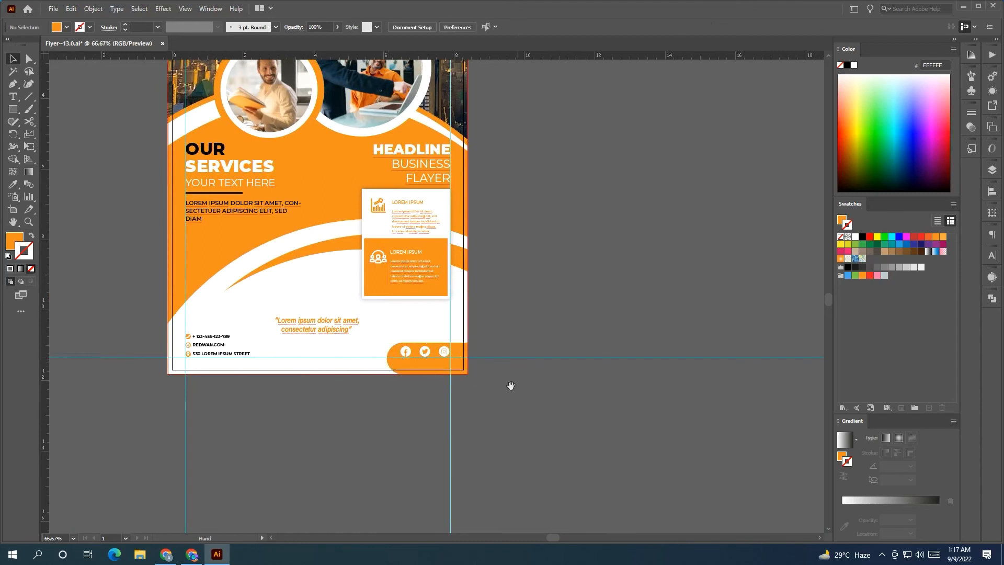
# Step: Raise the lower edge of the orange shape to form a slim rounded tab behind the social icons
pyautogui.moveTo(510, 384); pyautogui.dragTo(545, 411)
pyautogui.moveTo(461, 396); pyautogui.dragTo(467, 387)
pyautogui.click(556, 418)
pyautogui.moveTo(556, 418); pyautogui.dragTo(522, 468)
pyautogui.scroll(-2, 596, 426)
pyautogui.scroll(1, 518, 430)
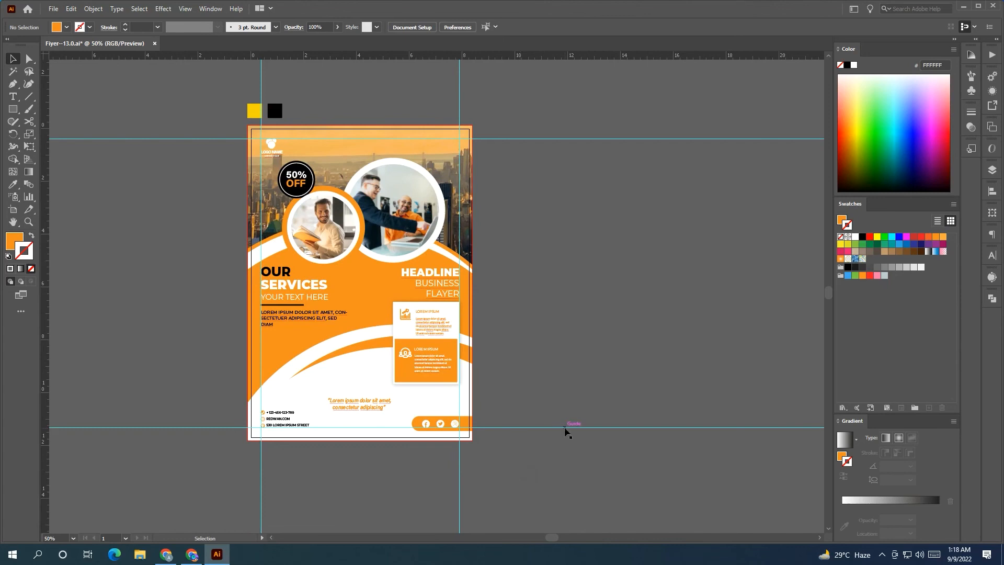
# Step: Recolor the logo symbol above LOGO NAME with the flyer's orange
pyautogui.click(13, 96)
pyautogui.scroll(2, 251, 152)
pyautogui.press('v')
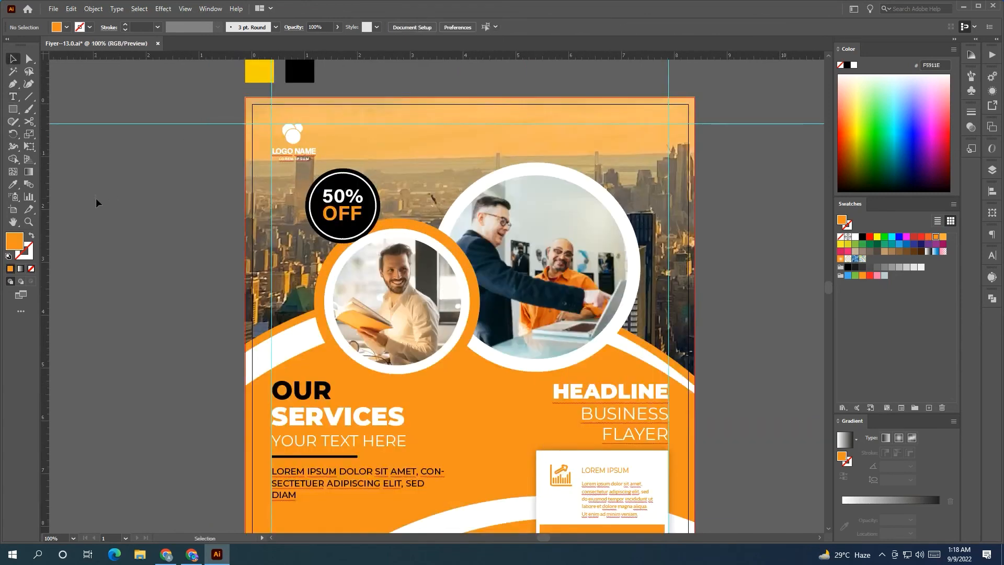
pyautogui.click(292, 137)
pyautogui.click(13, 184)
pyautogui.click(417, 404)
pyautogui.press('v')
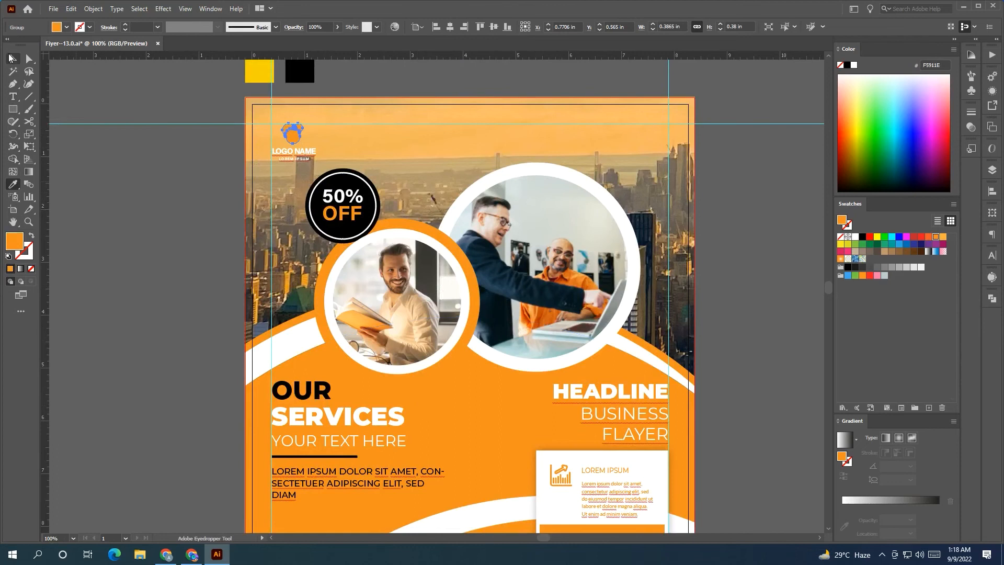
pyautogui.click(189, 318)
pyautogui.scroll(-1, 188, 318)
pyautogui.moveTo(188, 323); pyautogui.dragTo(149, 241)
pyautogui.scroll(-1, 150, 241)
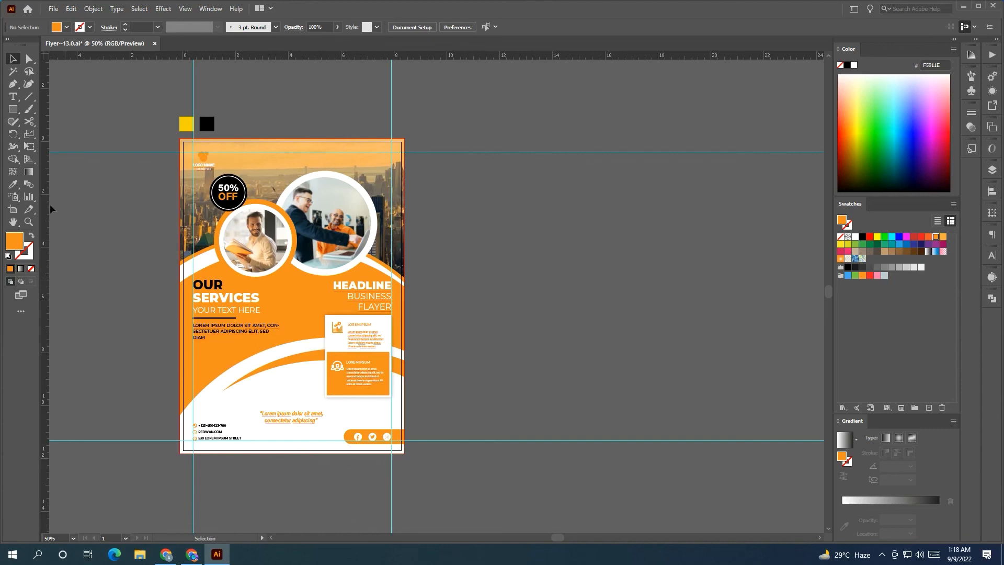
pyautogui.moveTo(294, 427); pyautogui.dragTo(250, 408)
pyautogui.hotkey('ctrl', 'z')
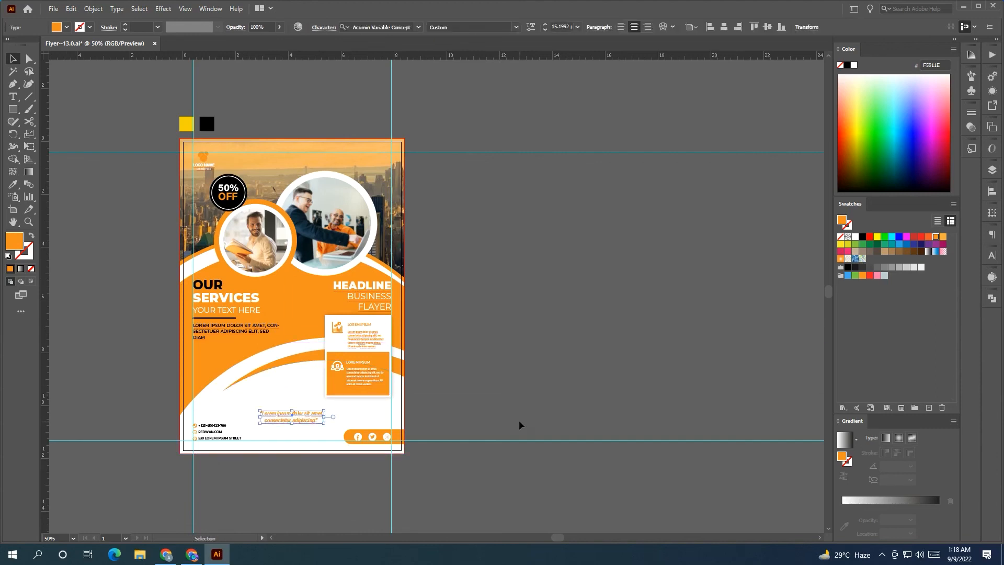
pyautogui.click(519, 420)
pyautogui.moveTo(264, 399); pyautogui.dragTo(261, 389)
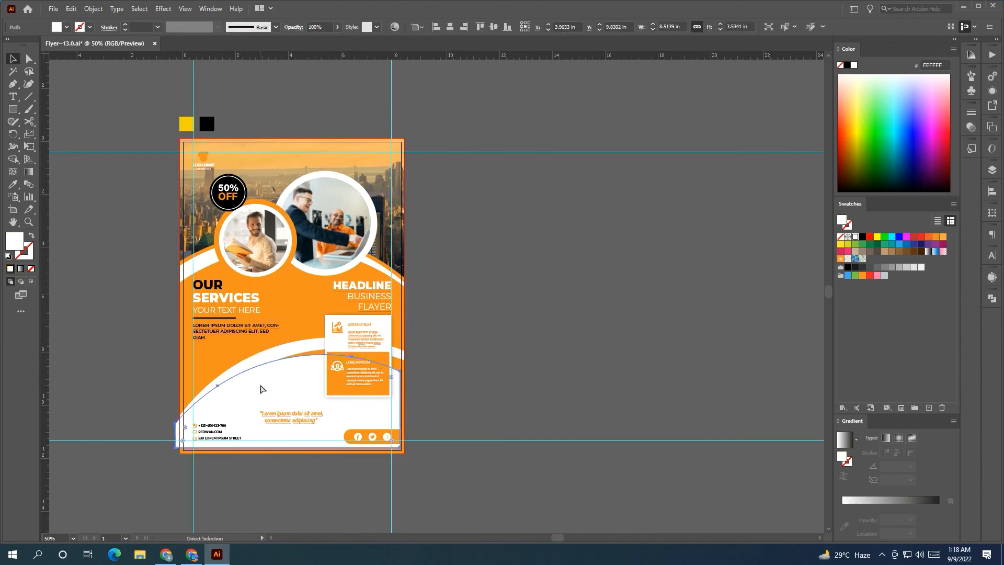
pyautogui.hotkey('ctrl', 'z')
pyautogui.click(474, 328)
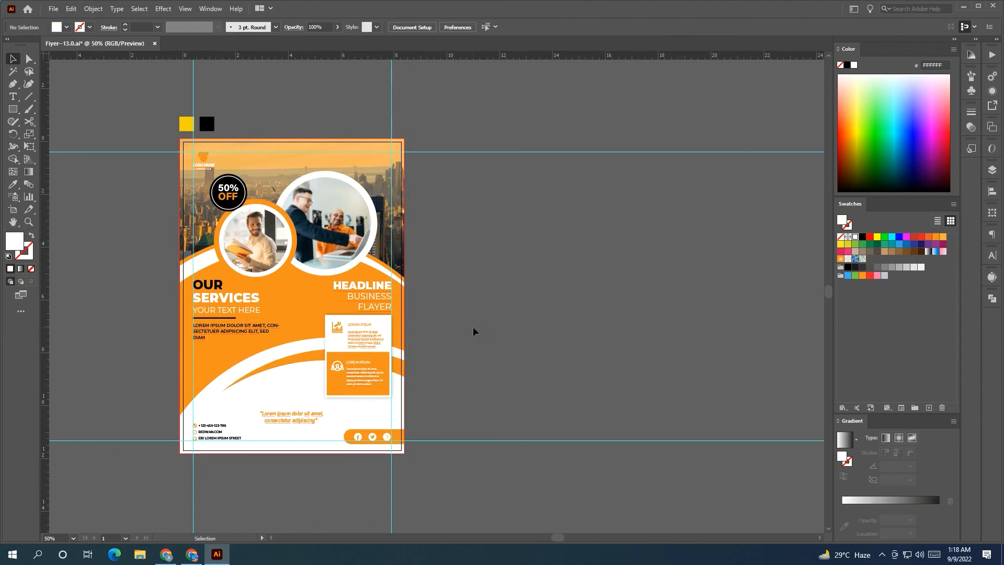
# Step: Move the complete 50% OFF badge, with its circle, ring and text, below the services paragraph and enlarge it
pyautogui.scroll(2, 246, 195)
pyautogui.click(245, 196)
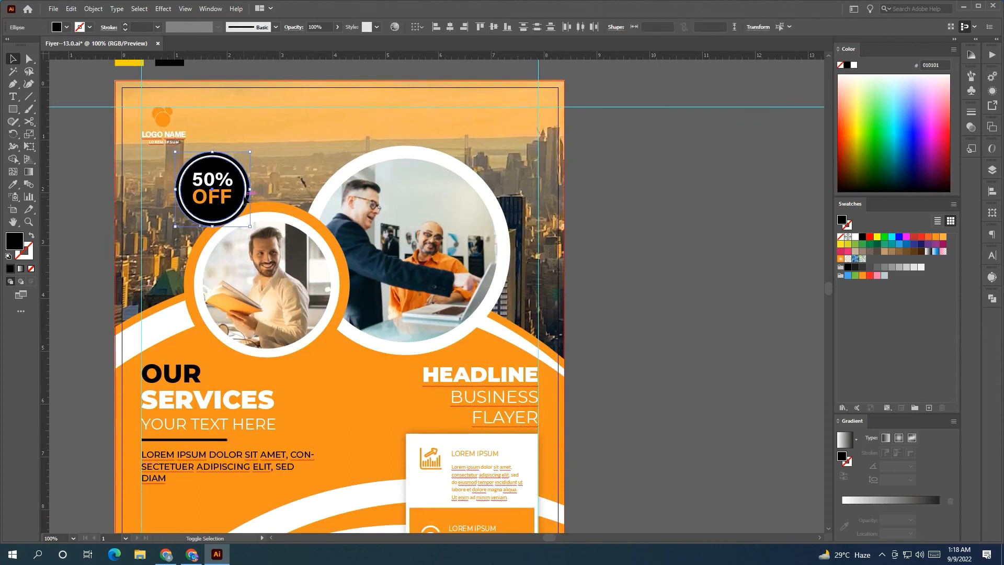
pyautogui.scroll(2, 244, 195)
pyautogui.click(238, 196)
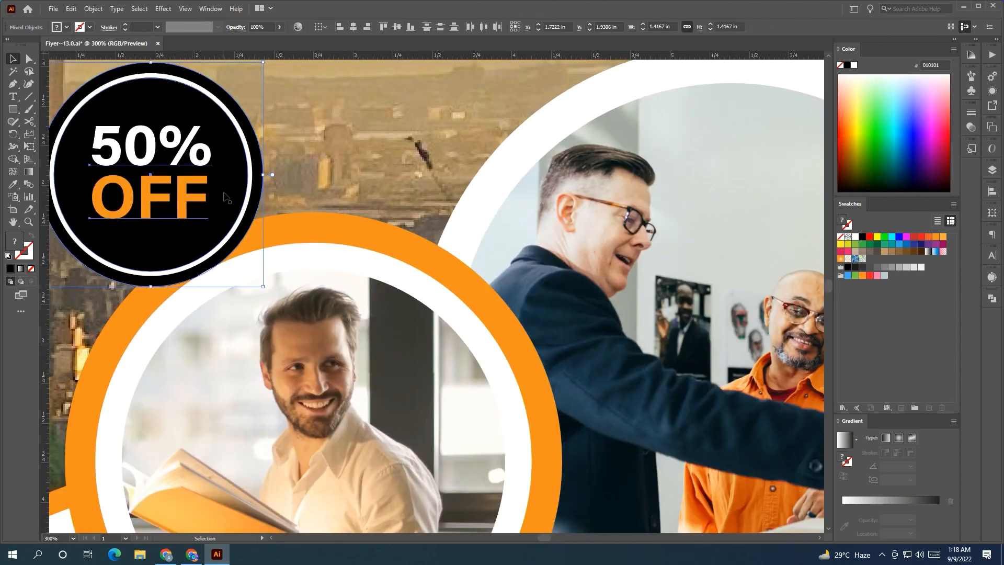
pyautogui.moveTo(238, 196); pyautogui.dragTo(232, 241)
pyautogui.hotkey('ctrl', 'z')
pyautogui.scroll(2, 258, 184)
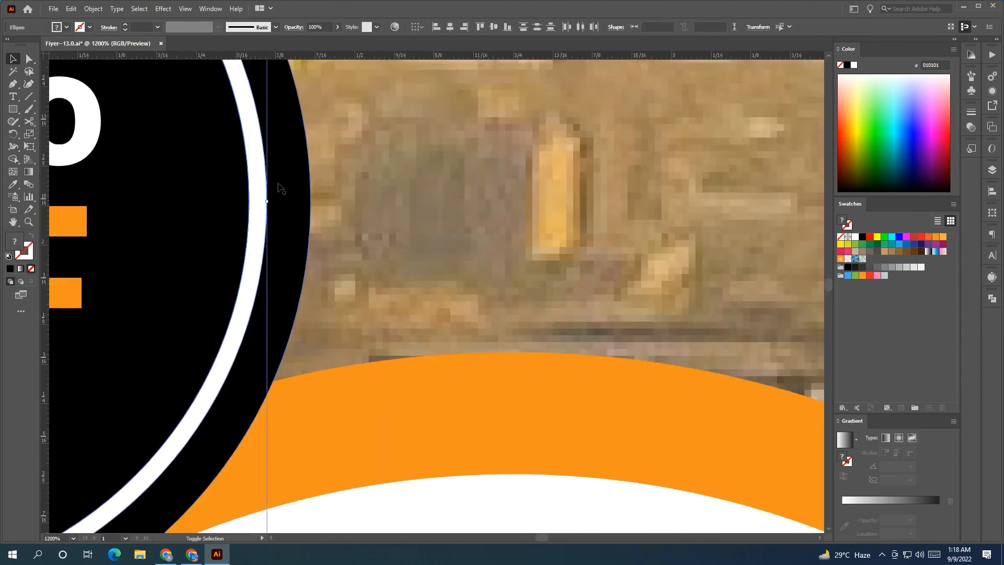
pyautogui.scroll(-4, 275, 190)
pyautogui.scroll(-4, 279, 187)
pyautogui.scroll(1, 282, 215)
pyautogui.moveTo(273, 175); pyautogui.dragTo(263, 362)
pyautogui.hotkey('ctrl', 'z')
pyautogui.keyDown('shift'); pyautogui.click(257, 169); pyautogui.keyUp('shift')
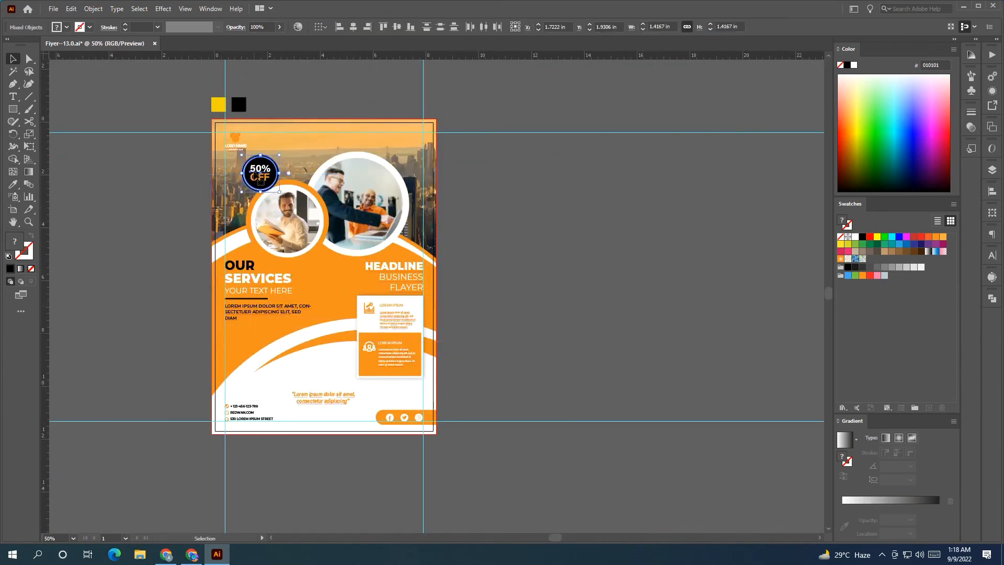
pyautogui.moveTo(260, 181); pyautogui.dragTo(274, 368)
pyautogui.click(502, 359)
pyautogui.moveTo(502, 359); pyautogui.dragTo(602, 371)
pyautogui.moveTo(508, 221); pyautogui.dragTo(483, 220)
# Step: Move the photo of the man with the book, together with its white and orange rings, slightly up and outward
pyautogui.click(387, 170)
pyautogui.click(426, 229)
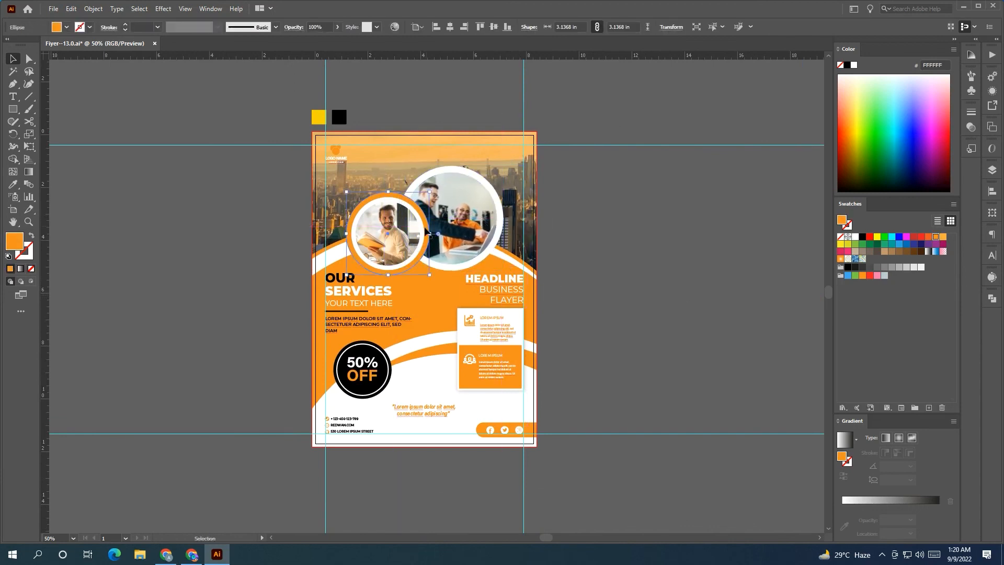
pyautogui.click(426, 231)
pyautogui.scroll(2, 427, 228)
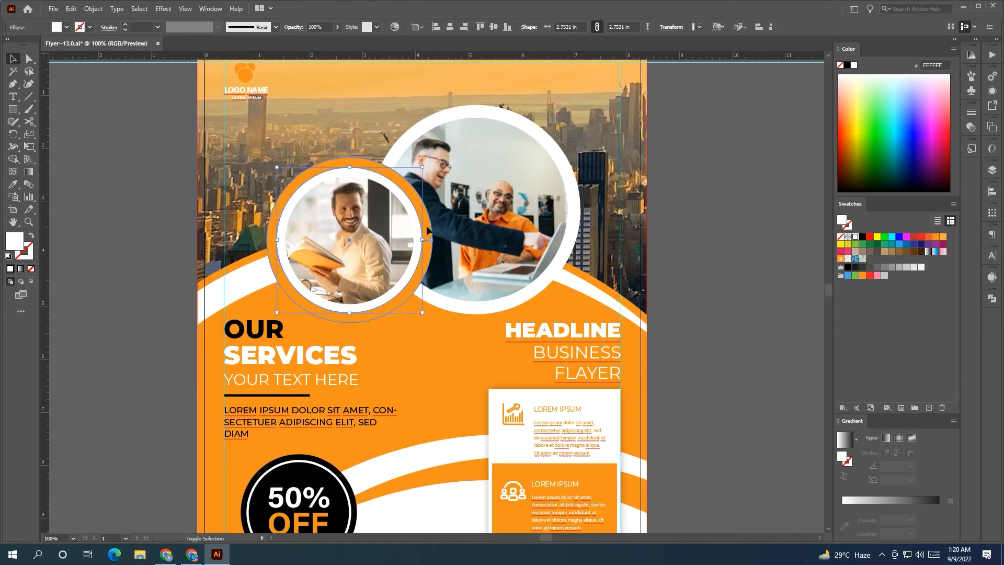
pyautogui.keyDown('shift'); pyautogui.click(425, 230); pyautogui.keyUp('shift')
pyautogui.keyDown('shift'); pyautogui.click(410, 230); pyautogui.keyUp('shift')
pyautogui.scroll(-2, 417, 231)
pyautogui.moveTo(410, 231)
pyautogui.mouseDown()
pyautogui.moveTo(396, 205)
pyautogui.moveTo(391, 231)
pyautogui.moveTo(404, 225)
pyautogui.mouseUp()
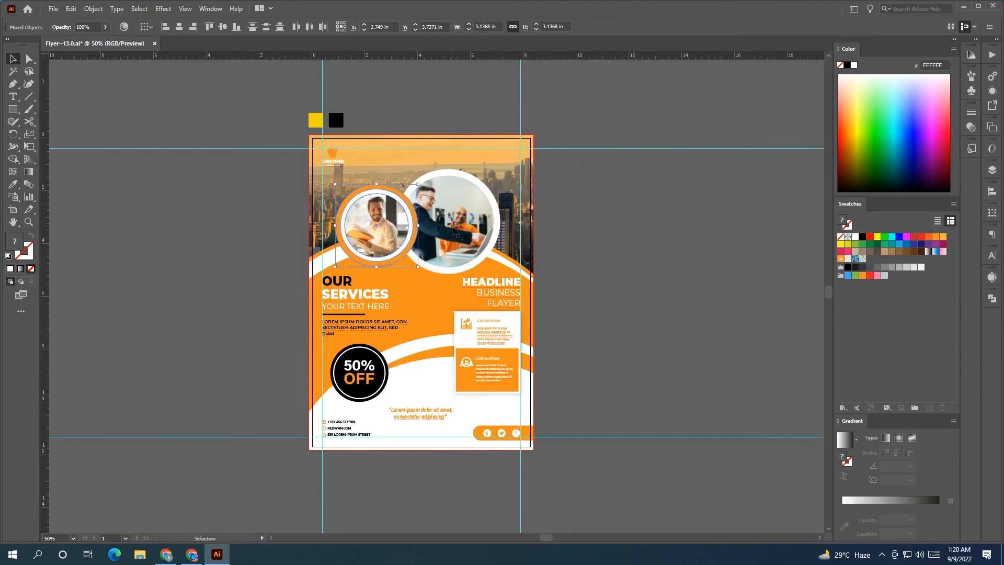
# Step: Scale down the circular office photo of the two men together with its white ring
pyautogui.click(474, 238)
pyautogui.moveTo(474, 238)
pyautogui.mouseDown()
pyautogui.moveTo(493, 277)
pyautogui.moveTo(483, 245)
pyautogui.mouseUp()
pyautogui.click(557, 236)
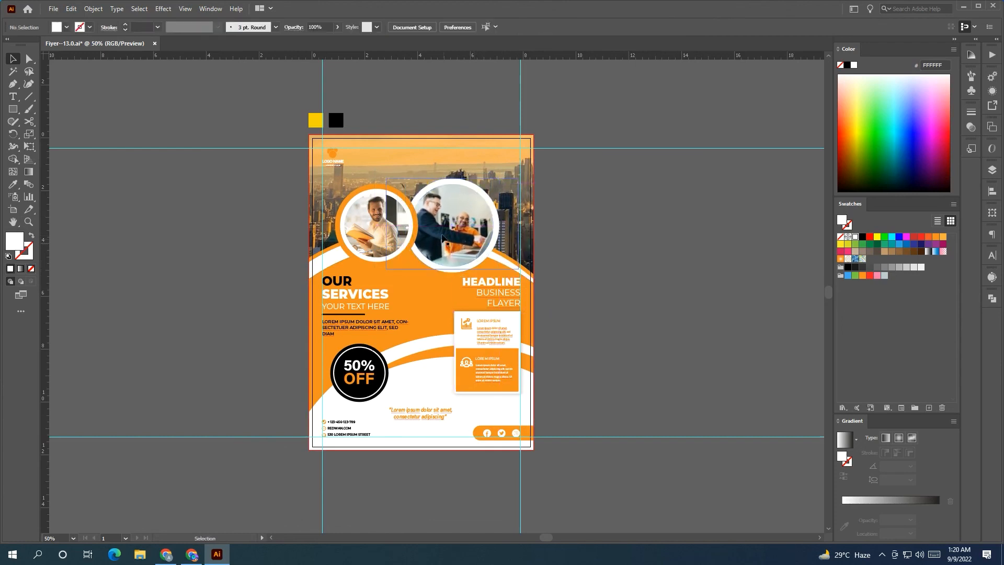
# Step: Raise the photo of the man with the book and enlarge it together with its white and orange rings
pyautogui.click(423, 234)
pyautogui.keyDown('shift'); pyautogui.click(422, 247); pyautogui.keyUp('shift')
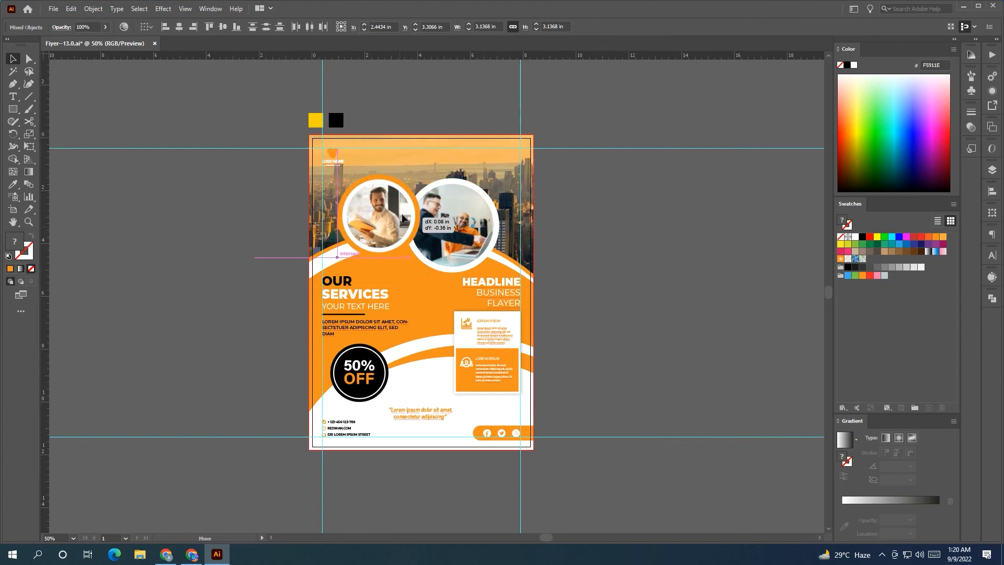
pyautogui.moveTo(423, 248); pyautogui.dragTo(425, 274)
pyautogui.moveTo(385, 227)
pyautogui.mouseDown()
pyautogui.moveTo(401, 229)
pyautogui.moveTo(391, 226)
pyautogui.mouseUp()
pyautogui.click(579, 255)
# Step: Shrink the ringed office photo further and shift it down and away from the photo of the man with the book
pyautogui.click(497, 233)
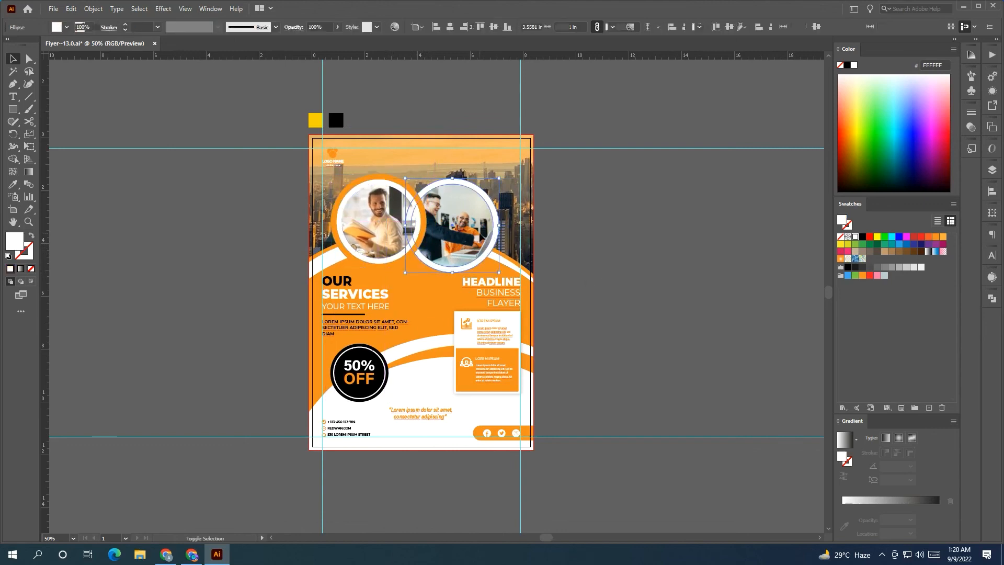
pyautogui.keyDown('shift'); pyautogui.click(475, 233); pyautogui.keyUp('shift')
pyautogui.moveTo(499, 272); pyautogui.dragTo(488, 260)
pyautogui.moveTo(466, 228); pyautogui.dragTo(485, 250)
pyautogui.moveTo(588, 266); pyautogui.dragTo(603, 271)
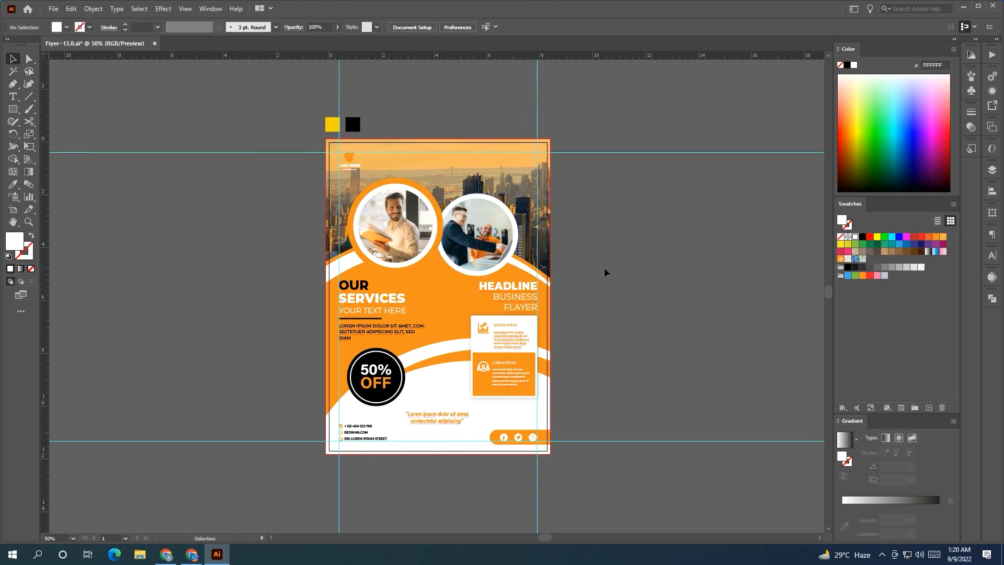